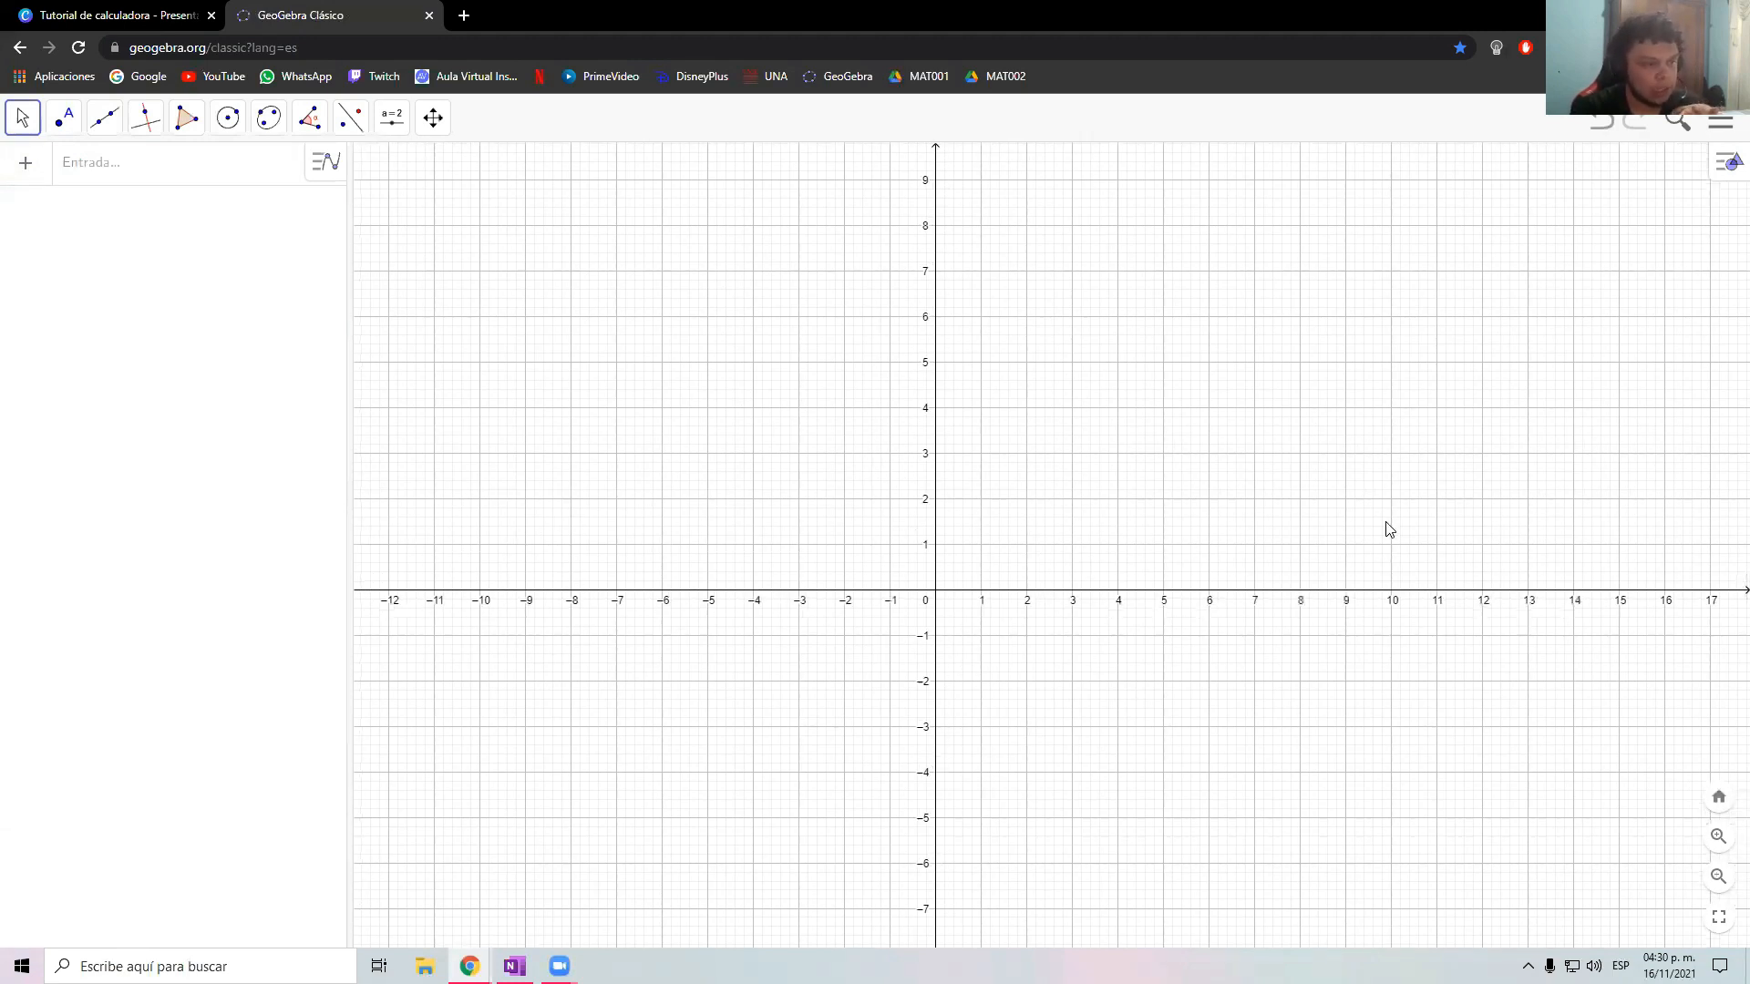
pyautogui.moveTo(807, 428); pyautogui.dragTo(751, 430)
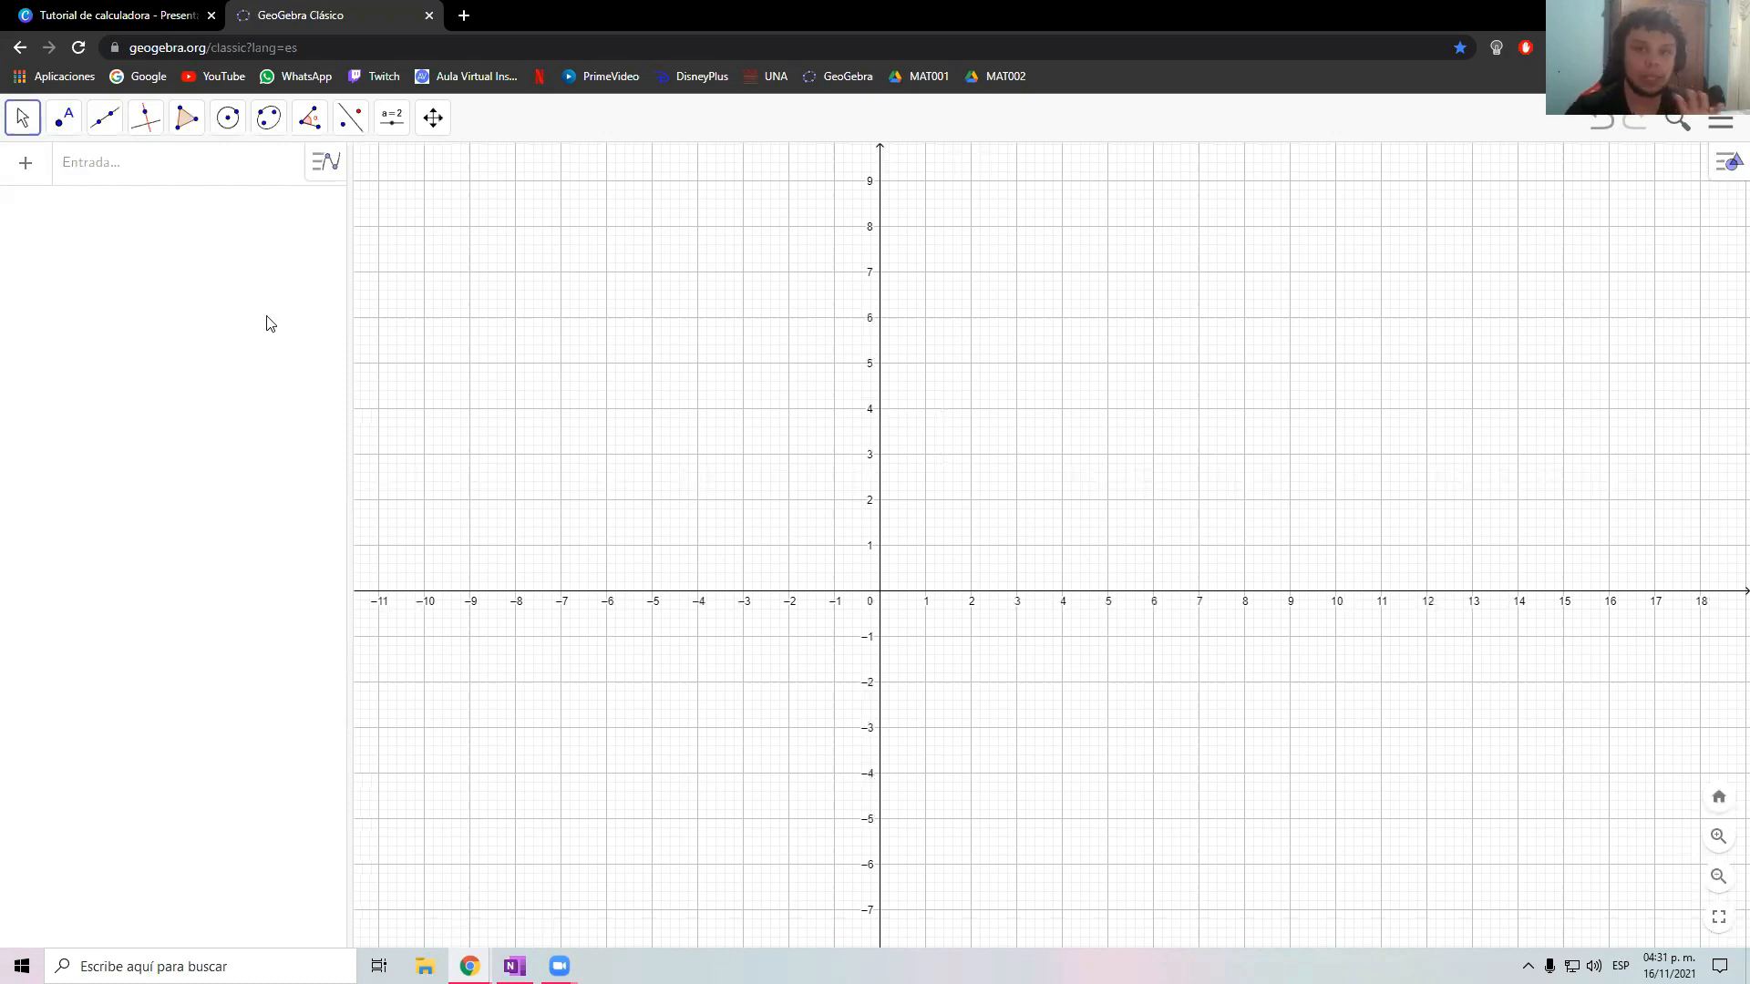
pyautogui.moveTo(861, 337); pyautogui.dragTo(792, 297)
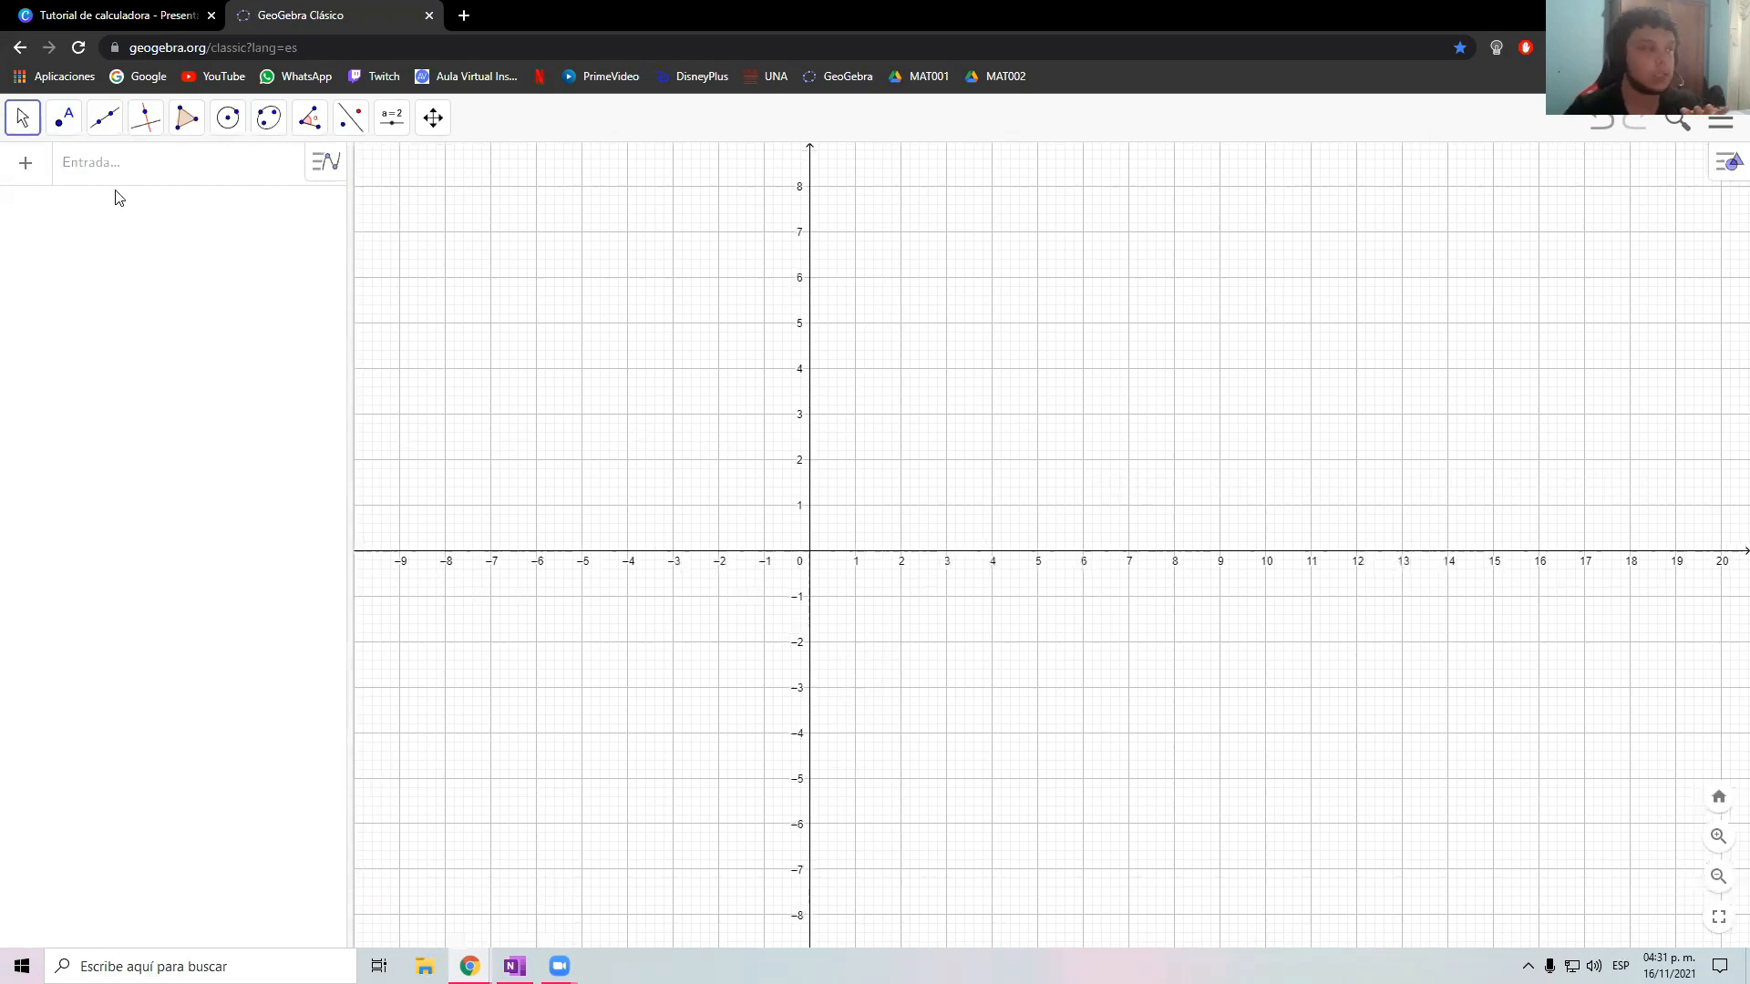
pyautogui.click(67, 135)
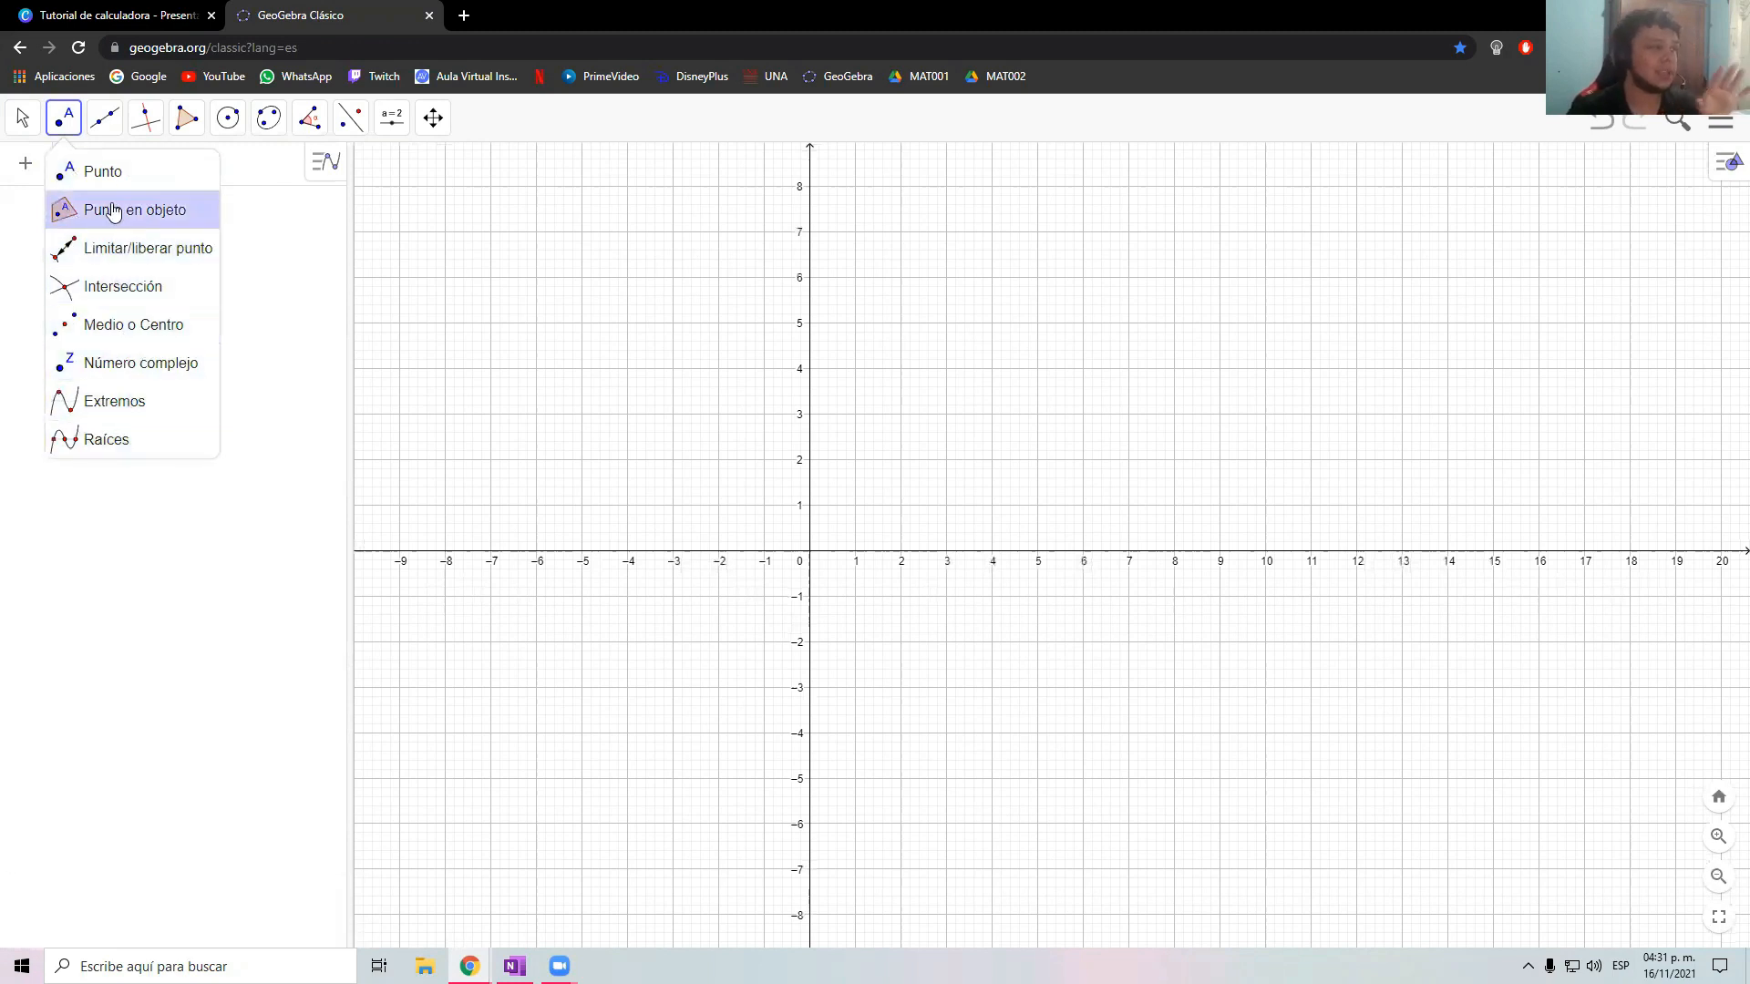
pyautogui.moveTo(104, 123)
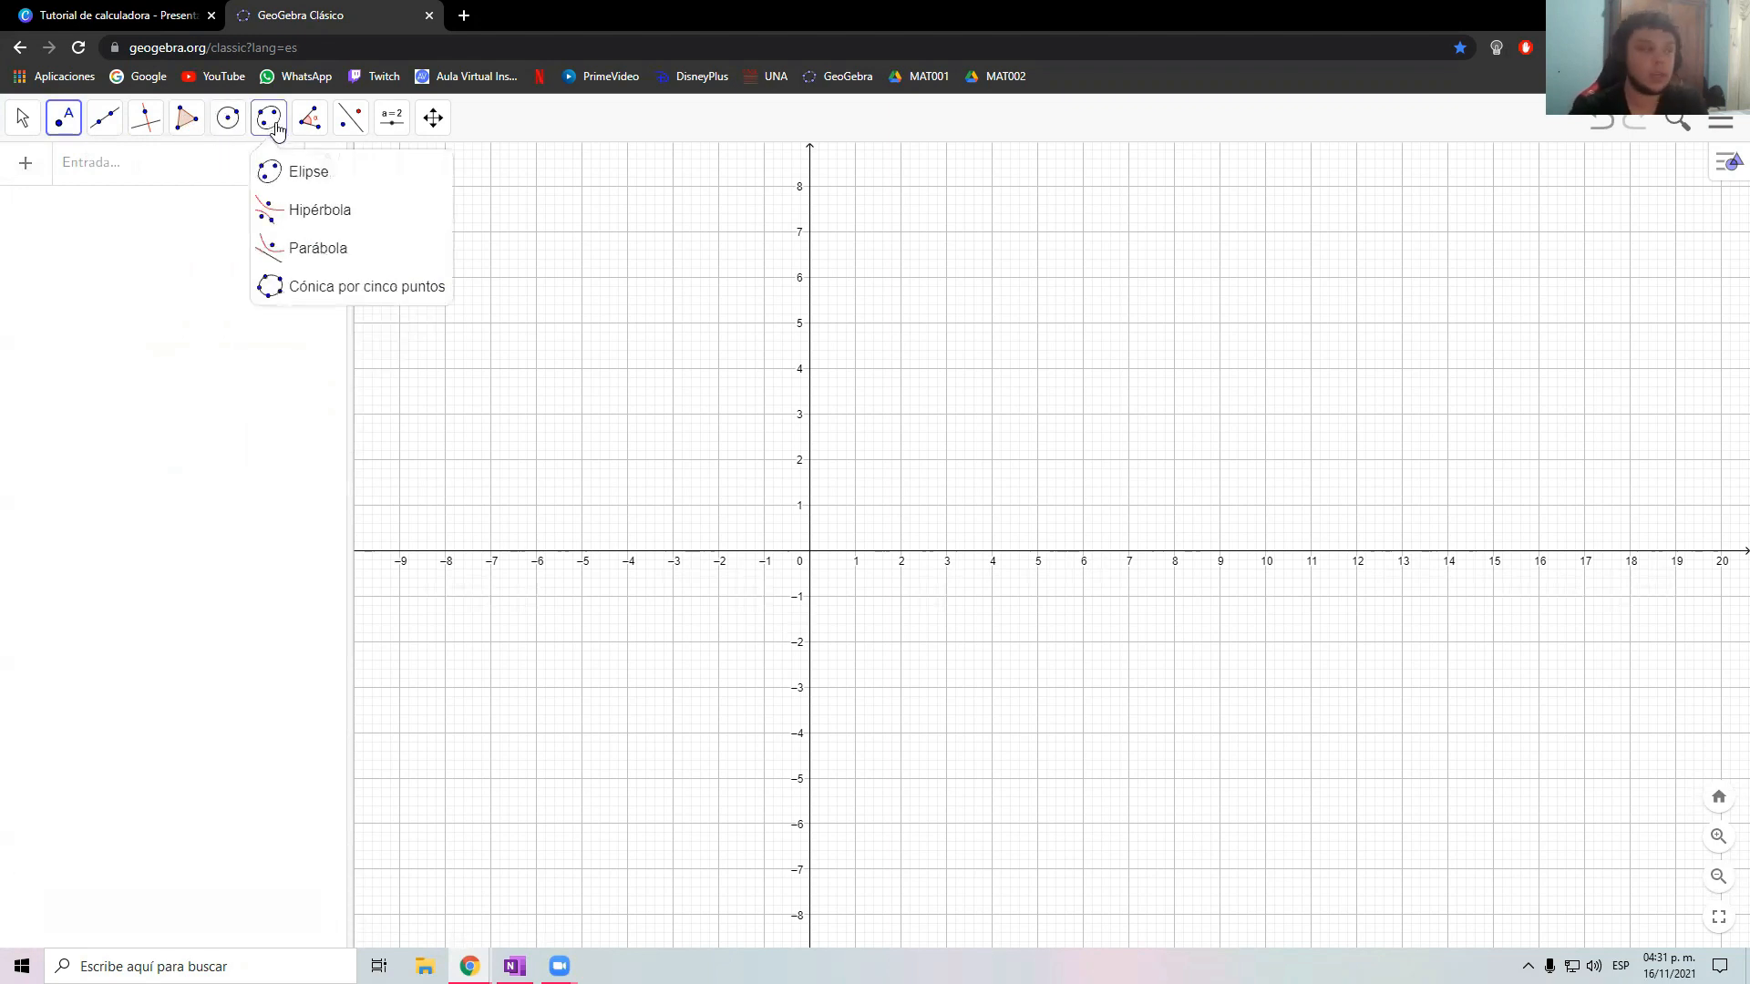
pyautogui.moveTo(334, 121)
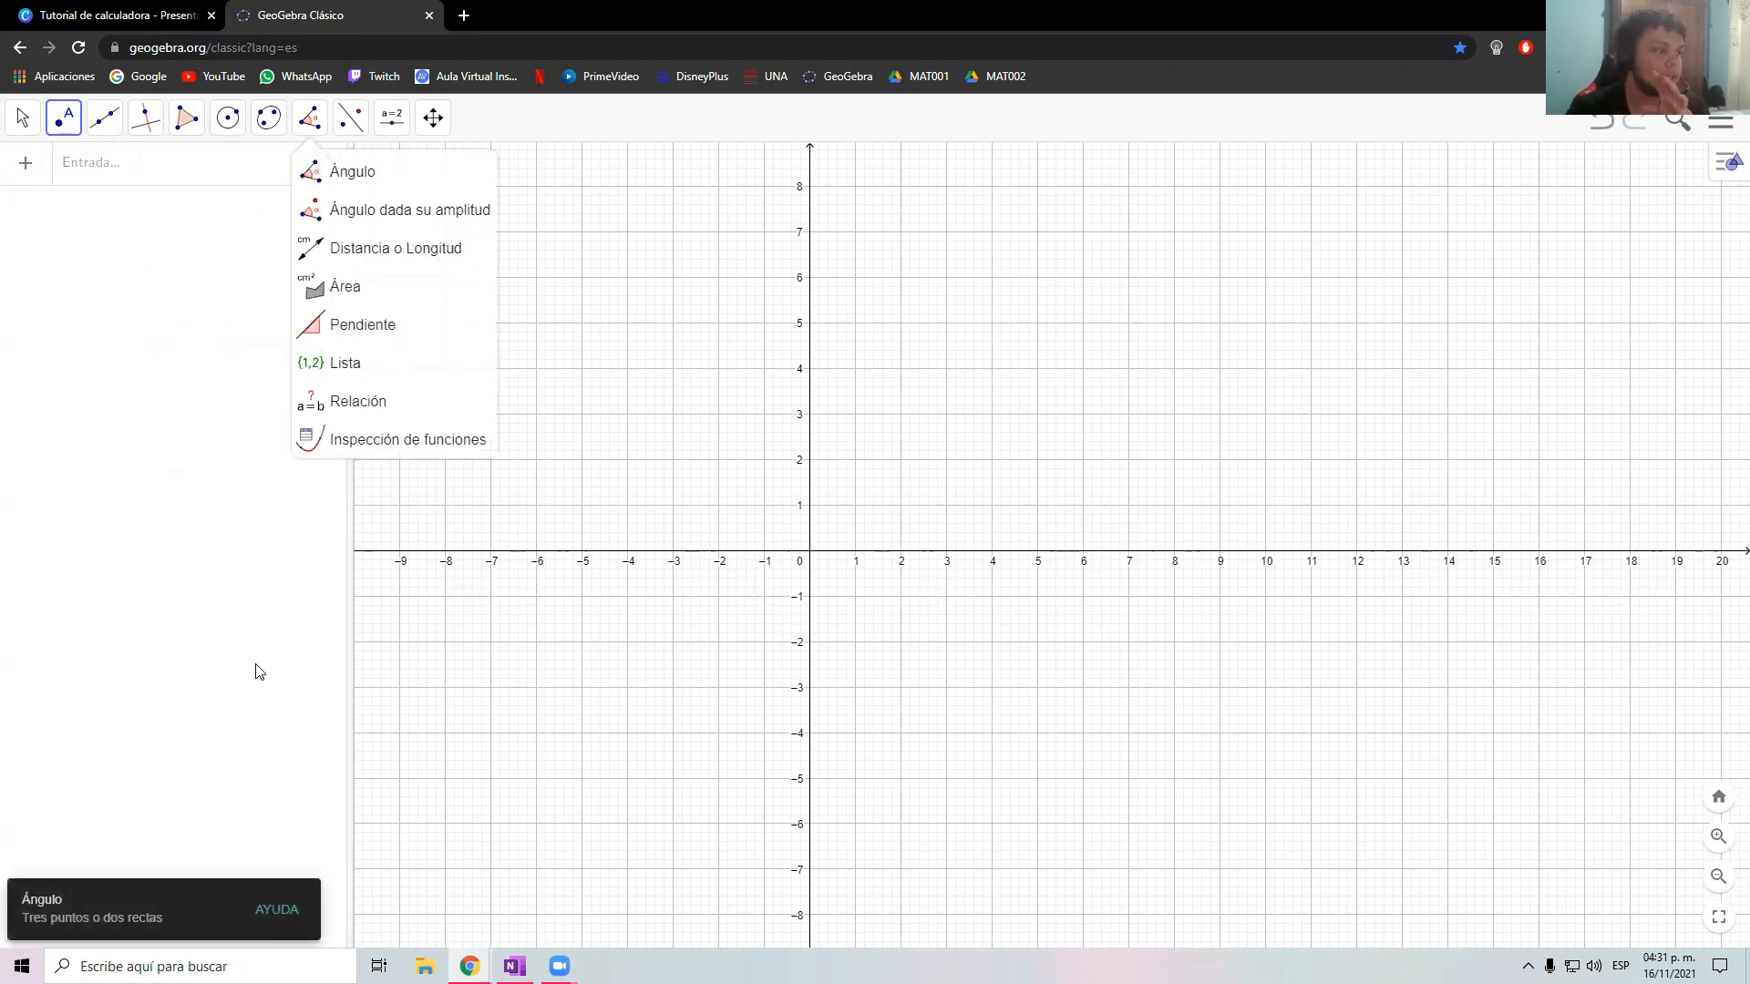
pyautogui.click(23, 116)
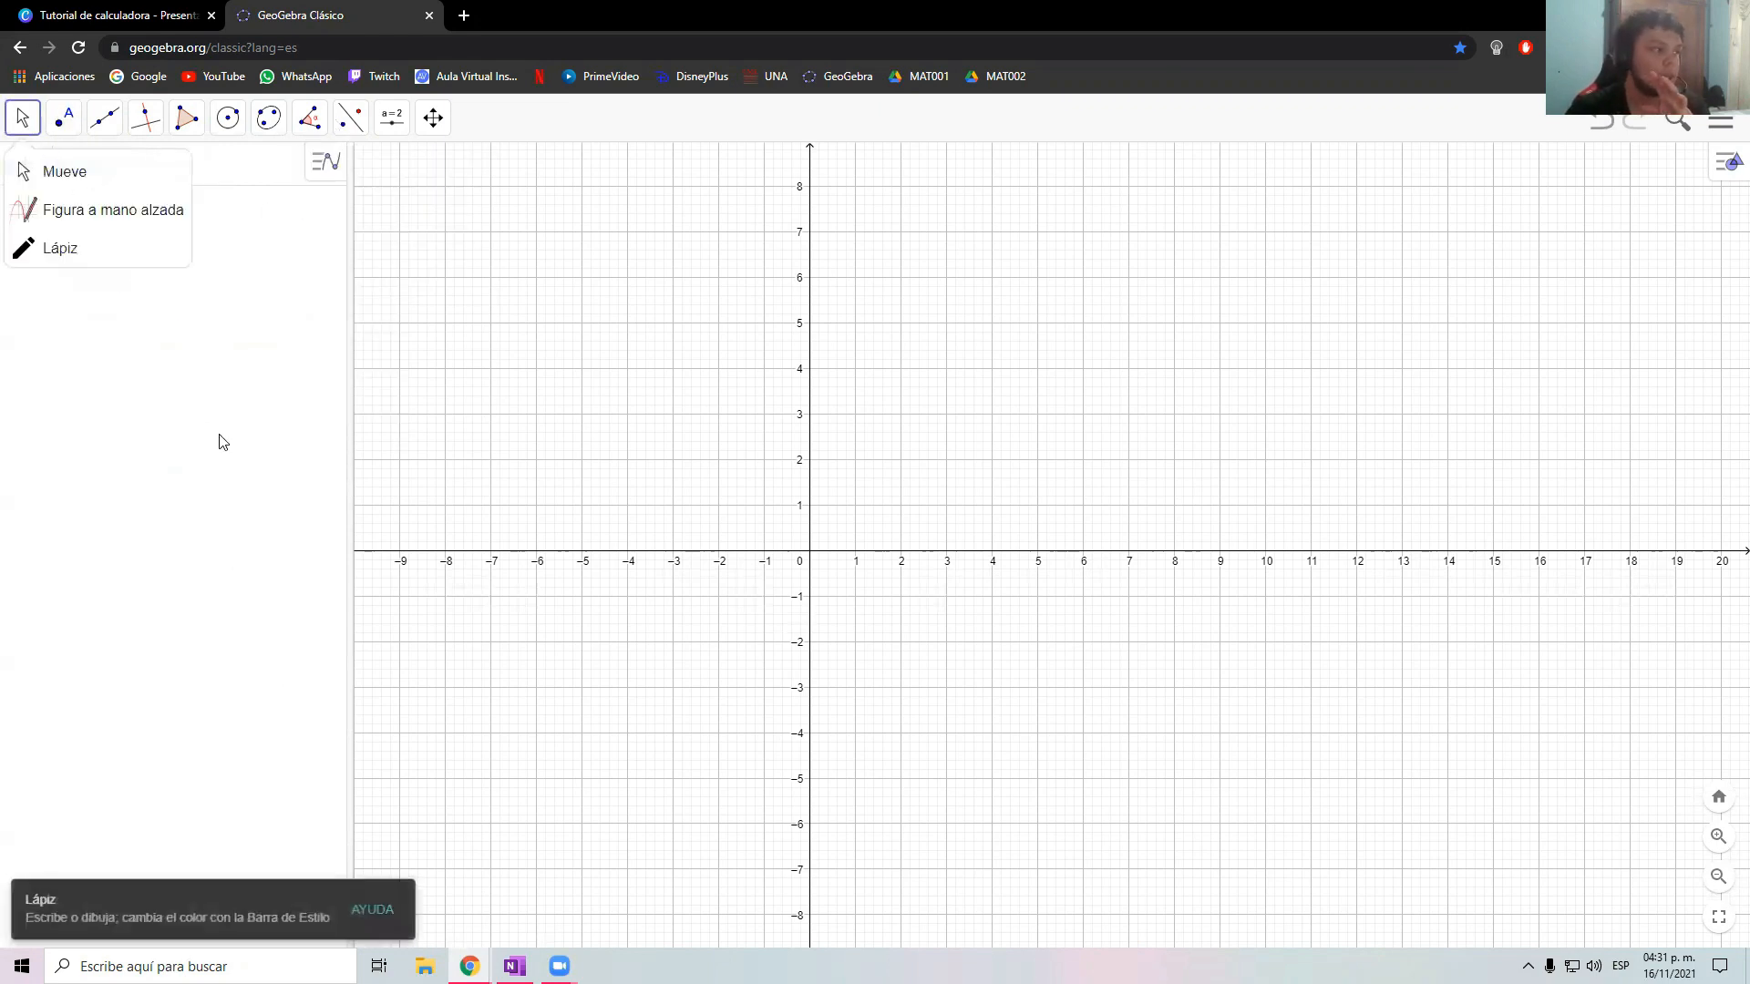
pyautogui.moveTo(790, 343); pyautogui.dragTo(831, 345)
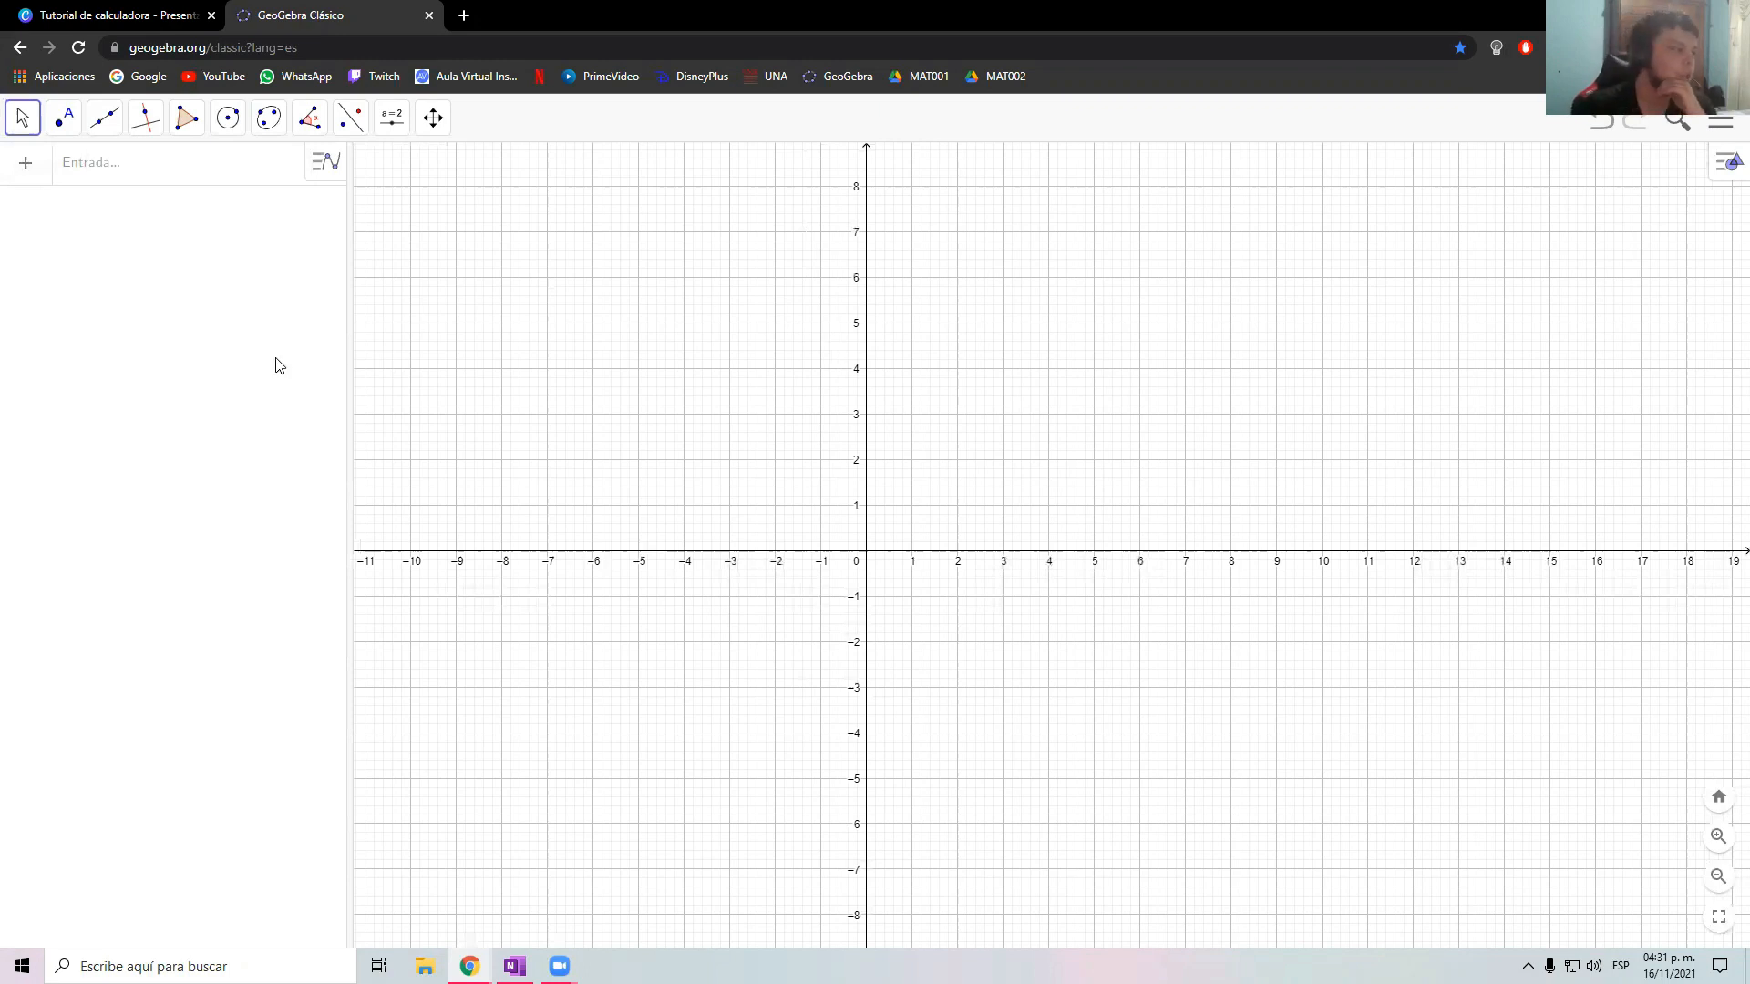
pyautogui.moveTo(763, 340); pyautogui.dragTo(684, 297)
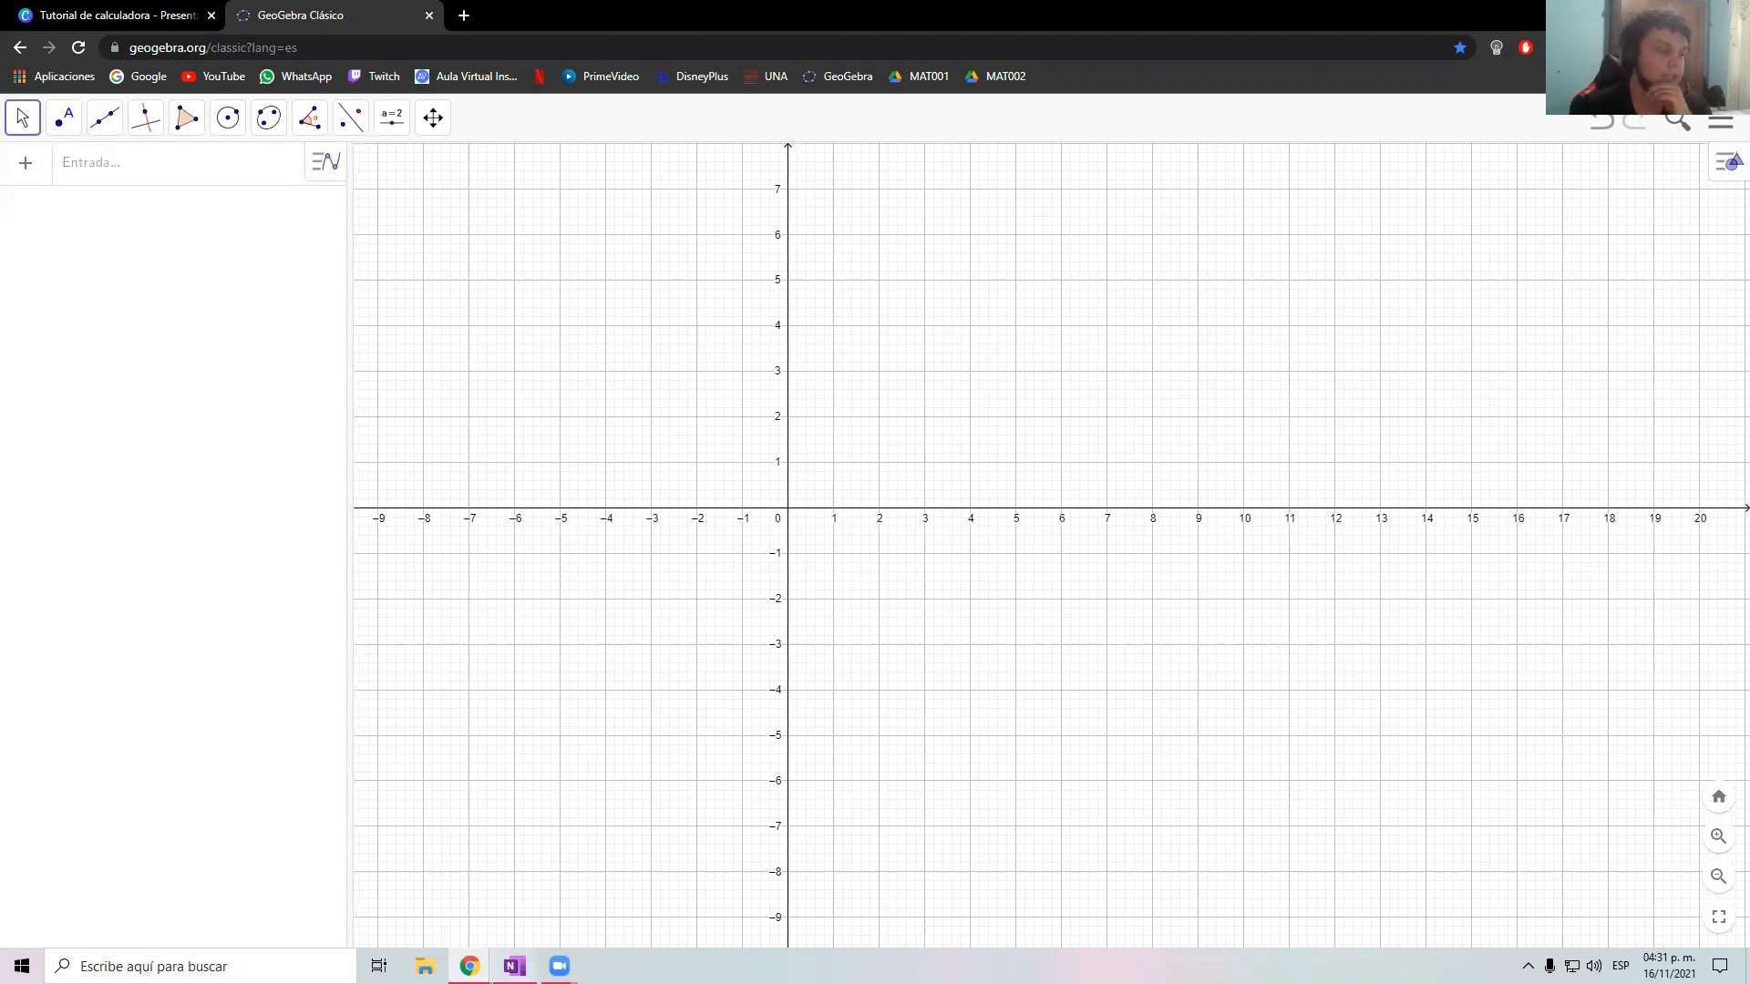
# Switch to OneNote to review the linear function exercise and its two points, and return to GeoGebra
pyautogui.click(515, 967)
pyautogui.scroll(8, 796, 572)
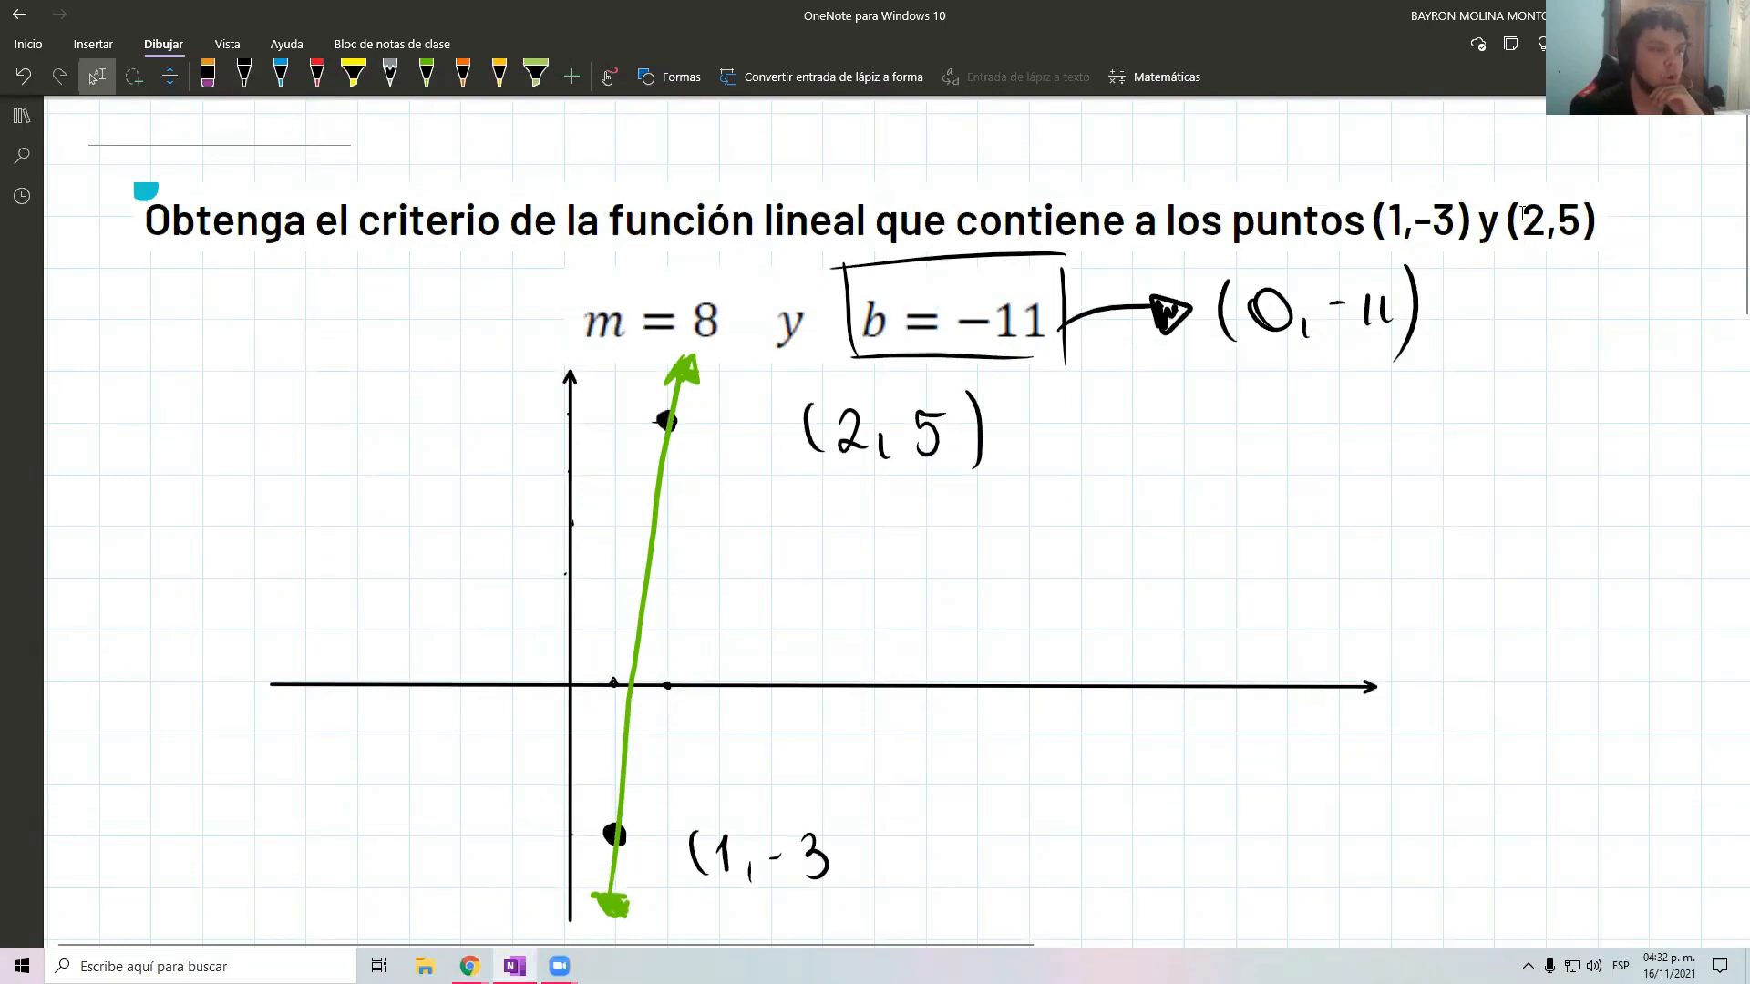
pyautogui.moveTo(469, 966)
pyautogui.click(352, 899)
# Plot the point (1, -3) from the exercise on the graph
pyautogui.click(160, 175)
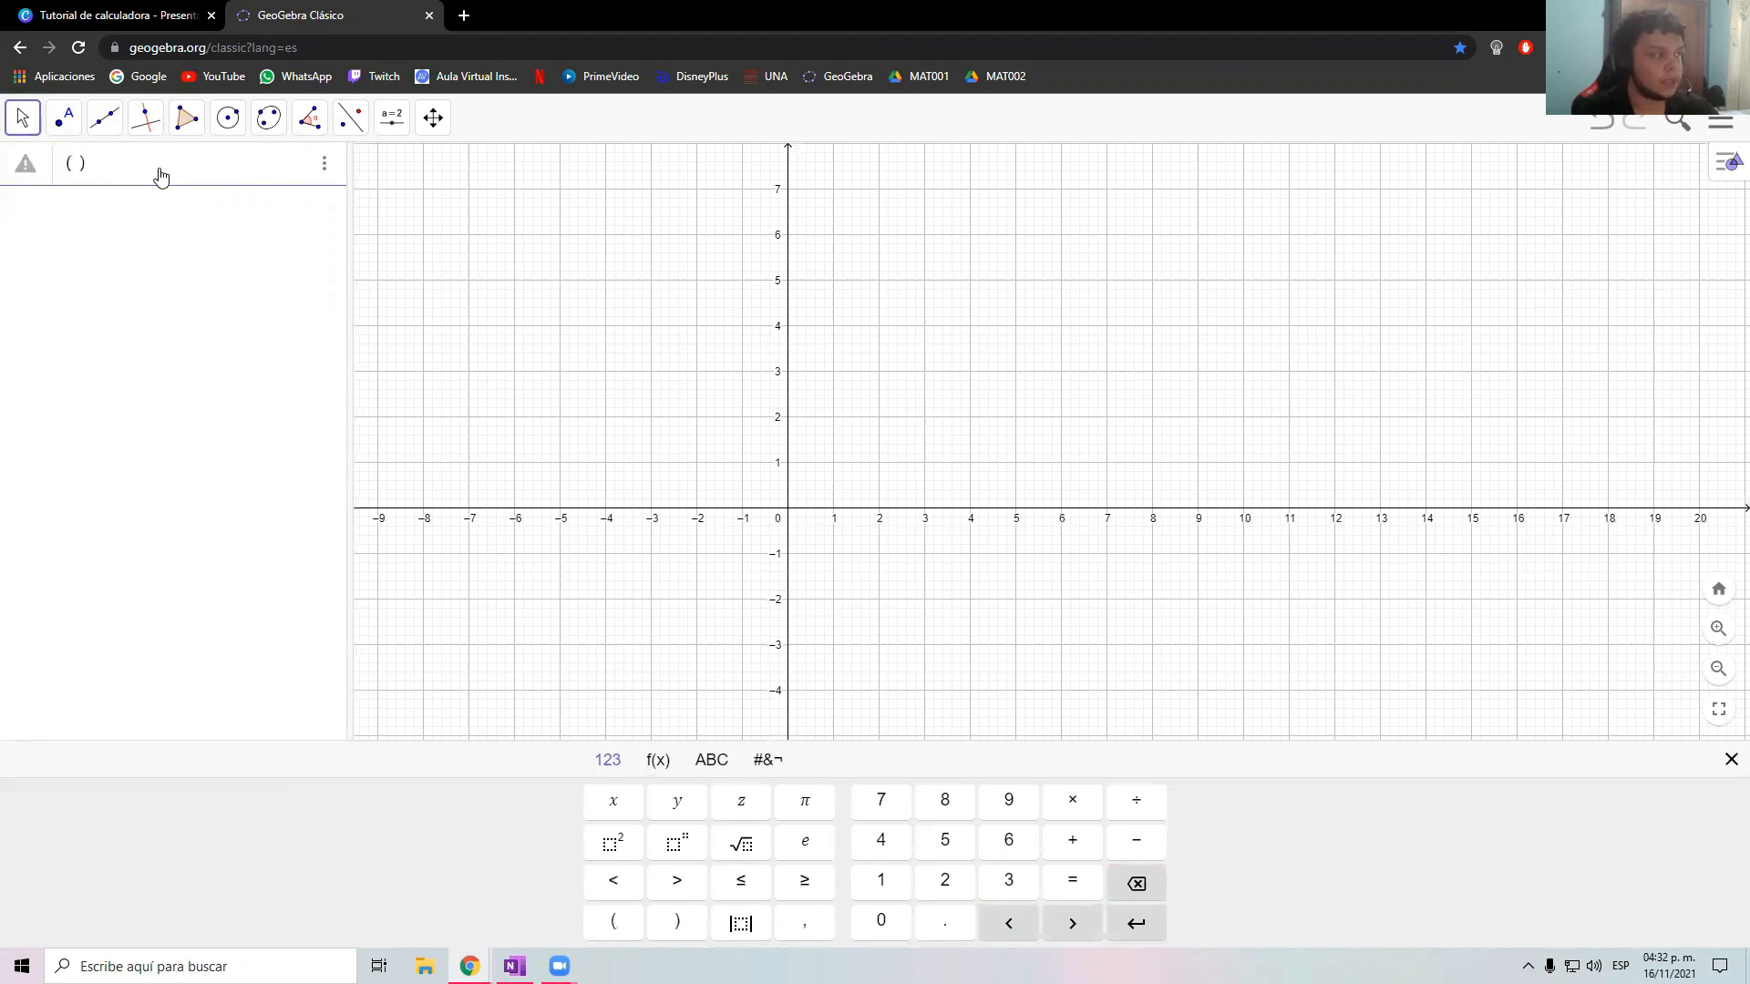
pyautogui.write('(1,')
pyautogui.write('-3')
pyautogui.press('Return')
pyautogui.press('Return')
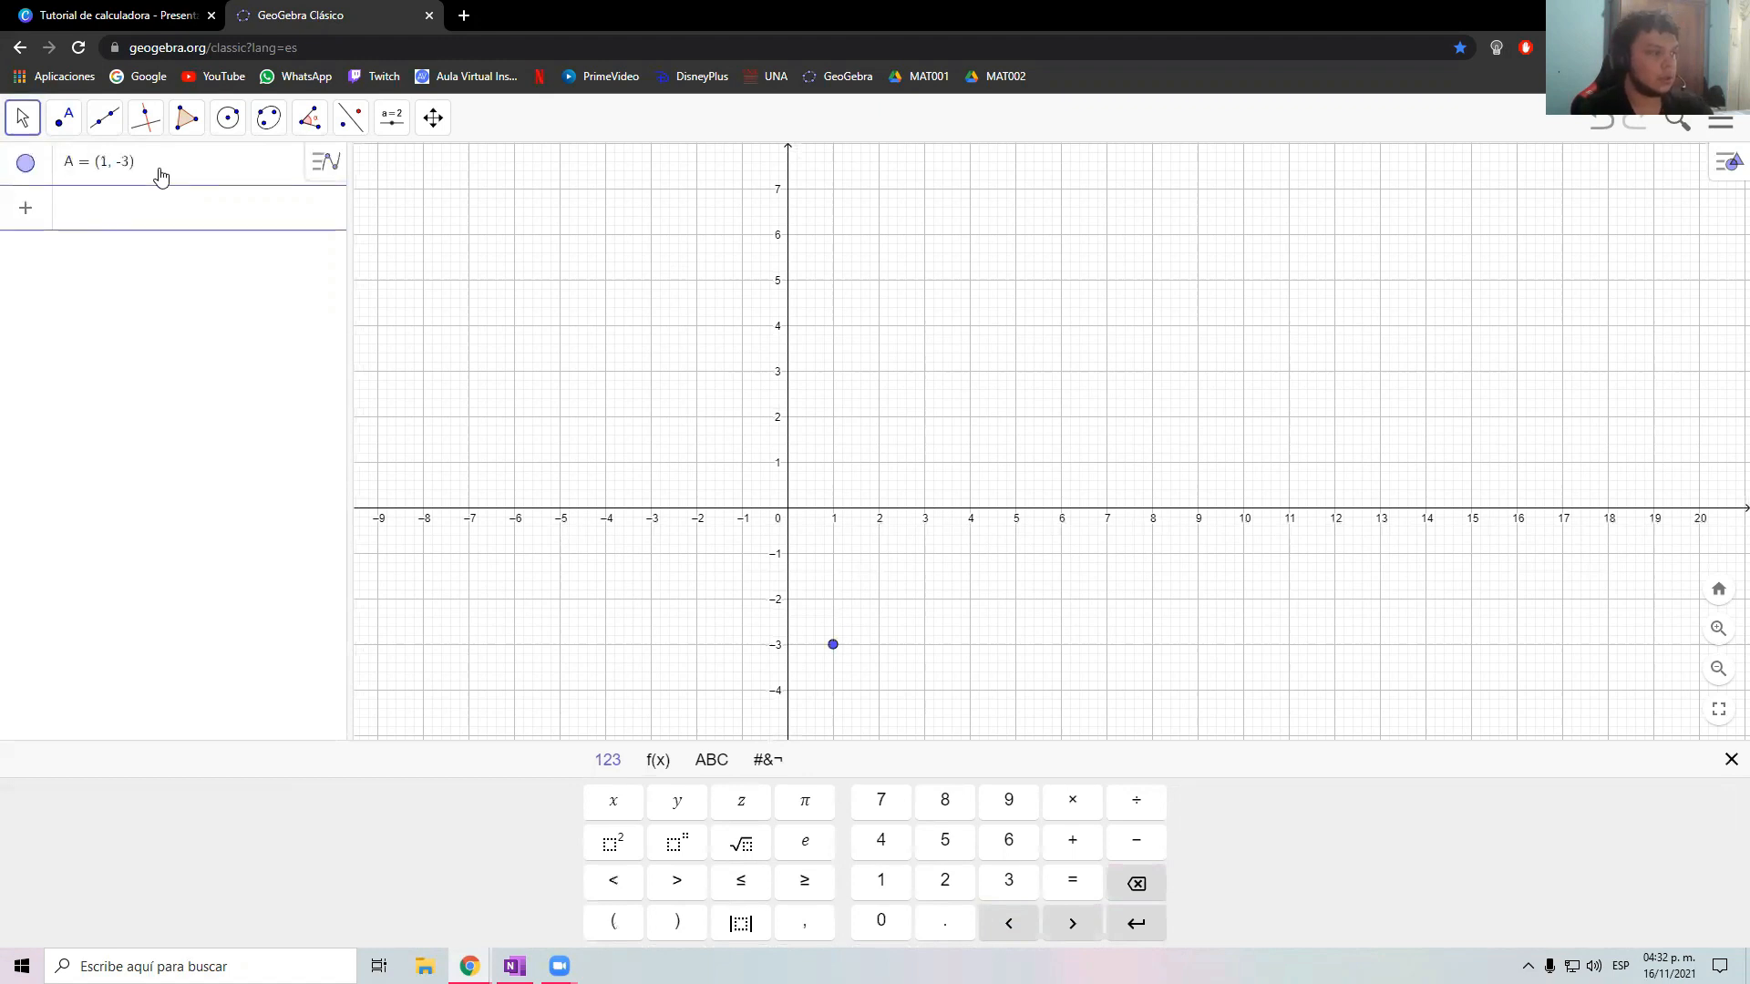
pyautogui.click(948, 584)
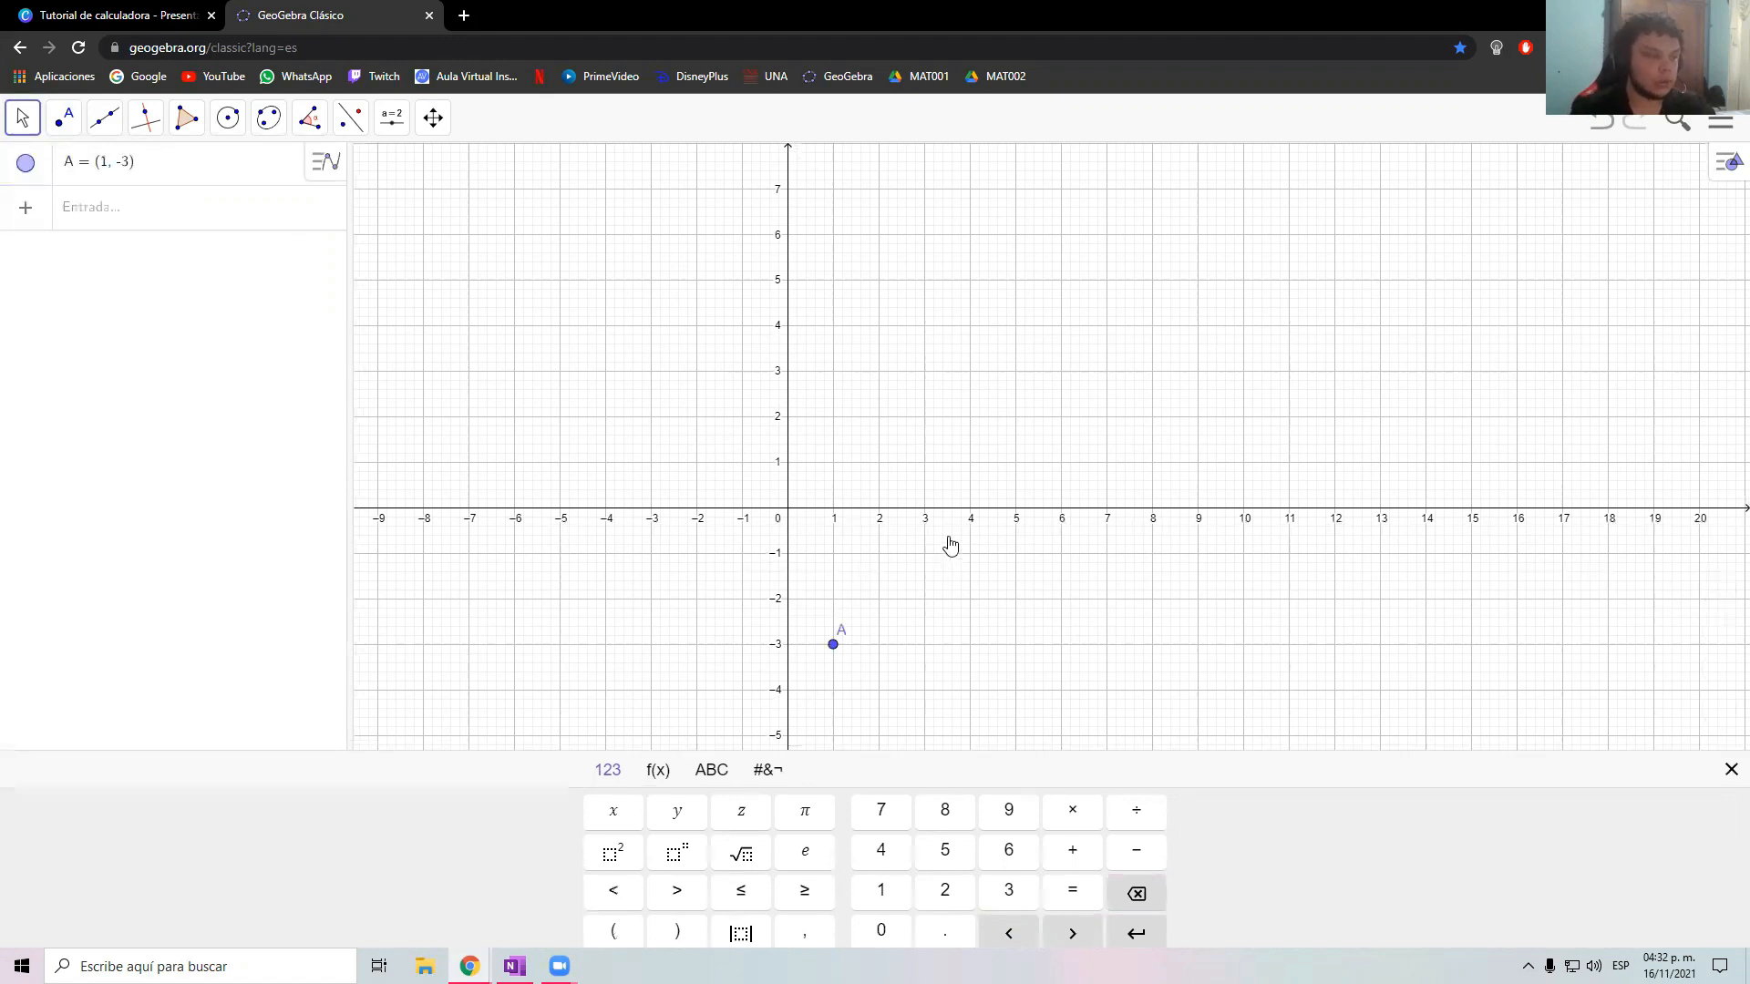
pyautogui.scroll(5, 911, 535)
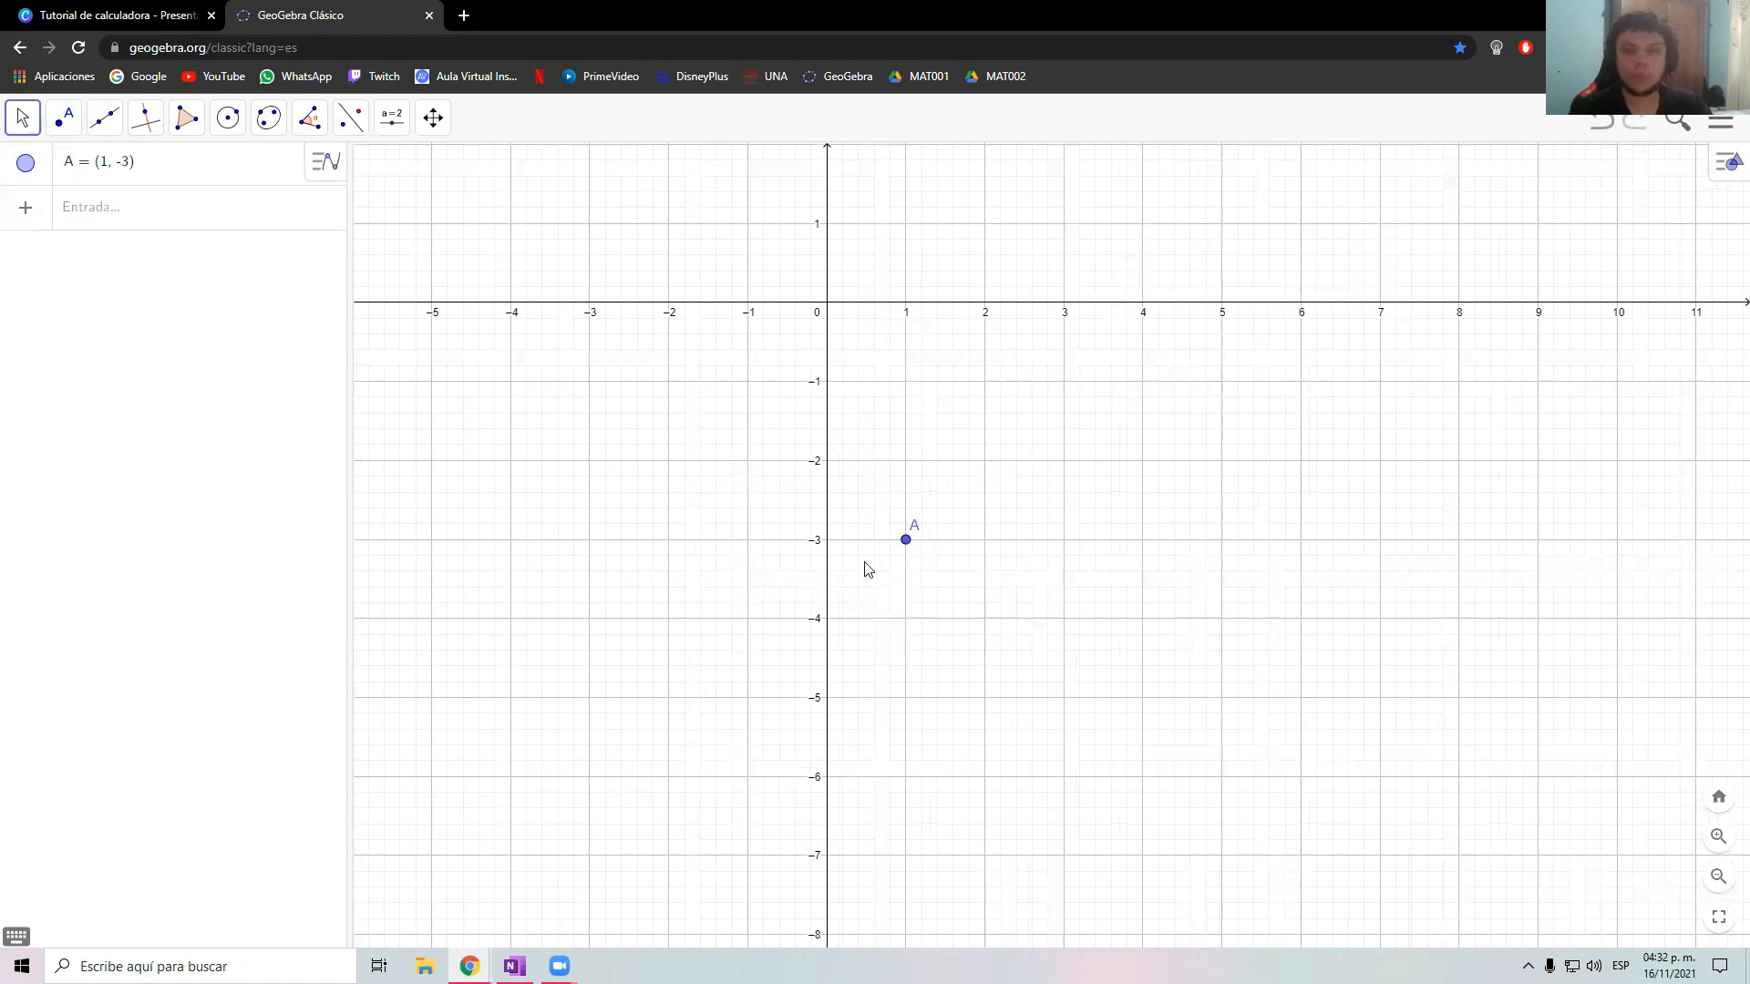
pyautogui.click(113, 208)
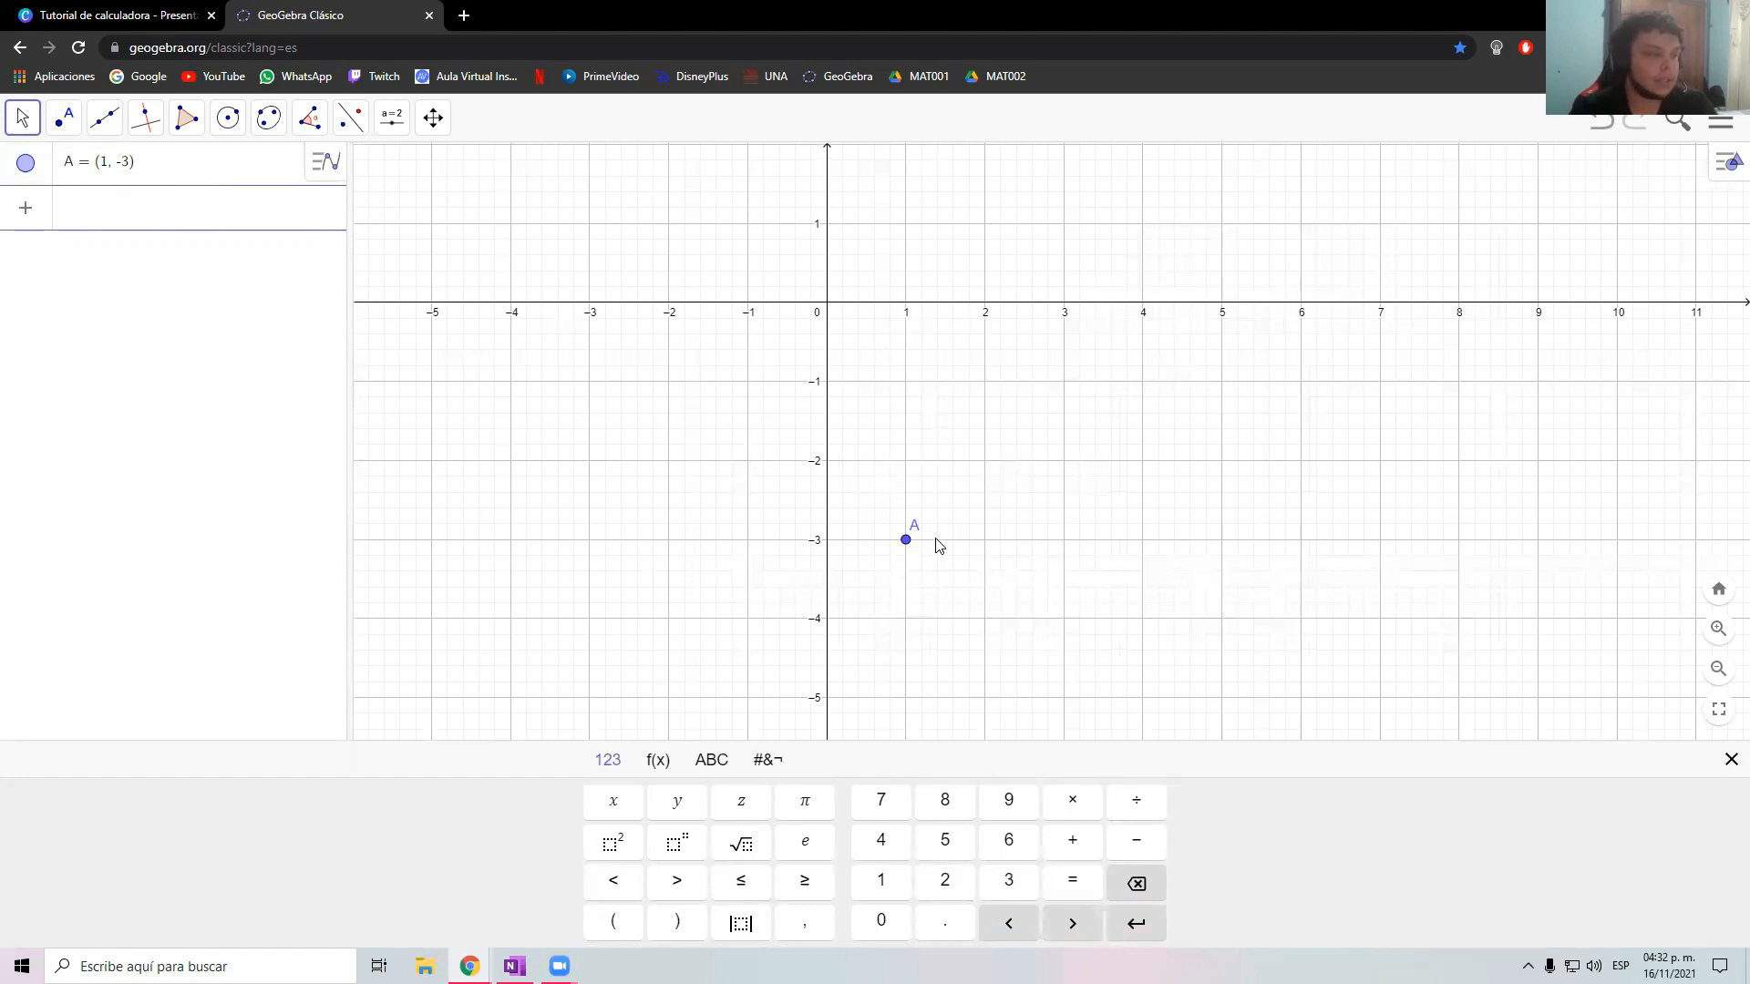
pyautogui.click(915, 563)
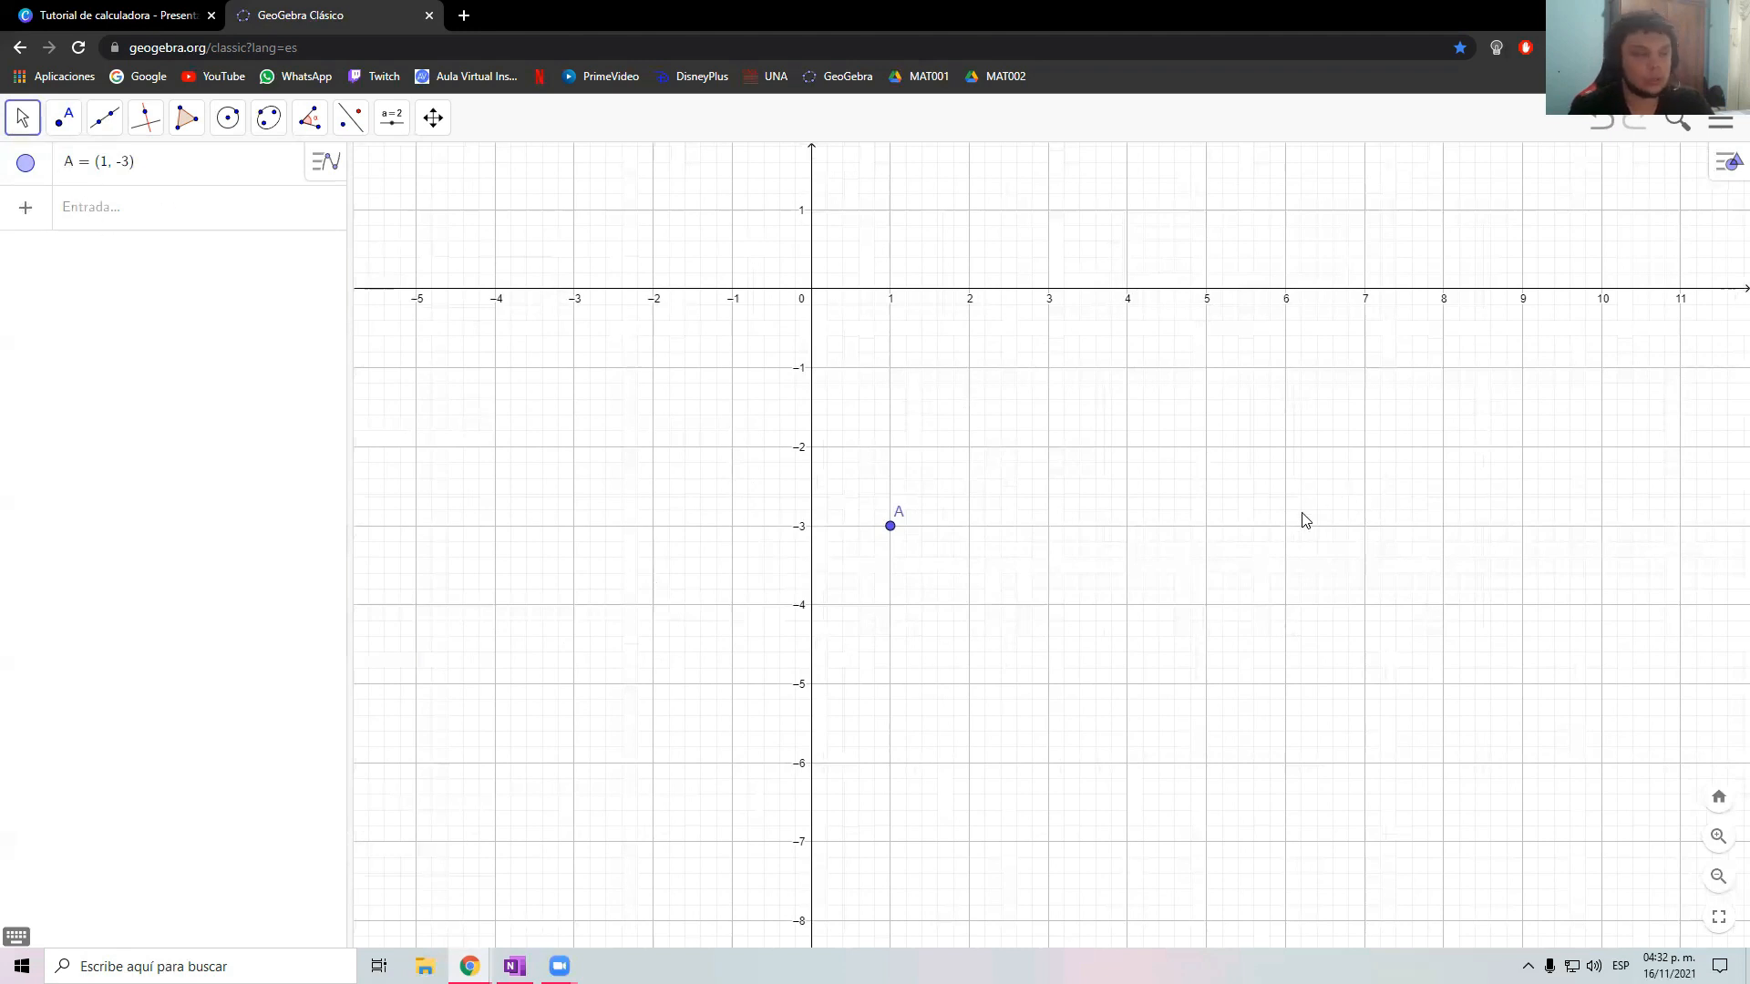
# Consult the exercise in OneNote for its second point and plot (2, 5) in GeoGebra
pyautogui.moveTo(515, 968)
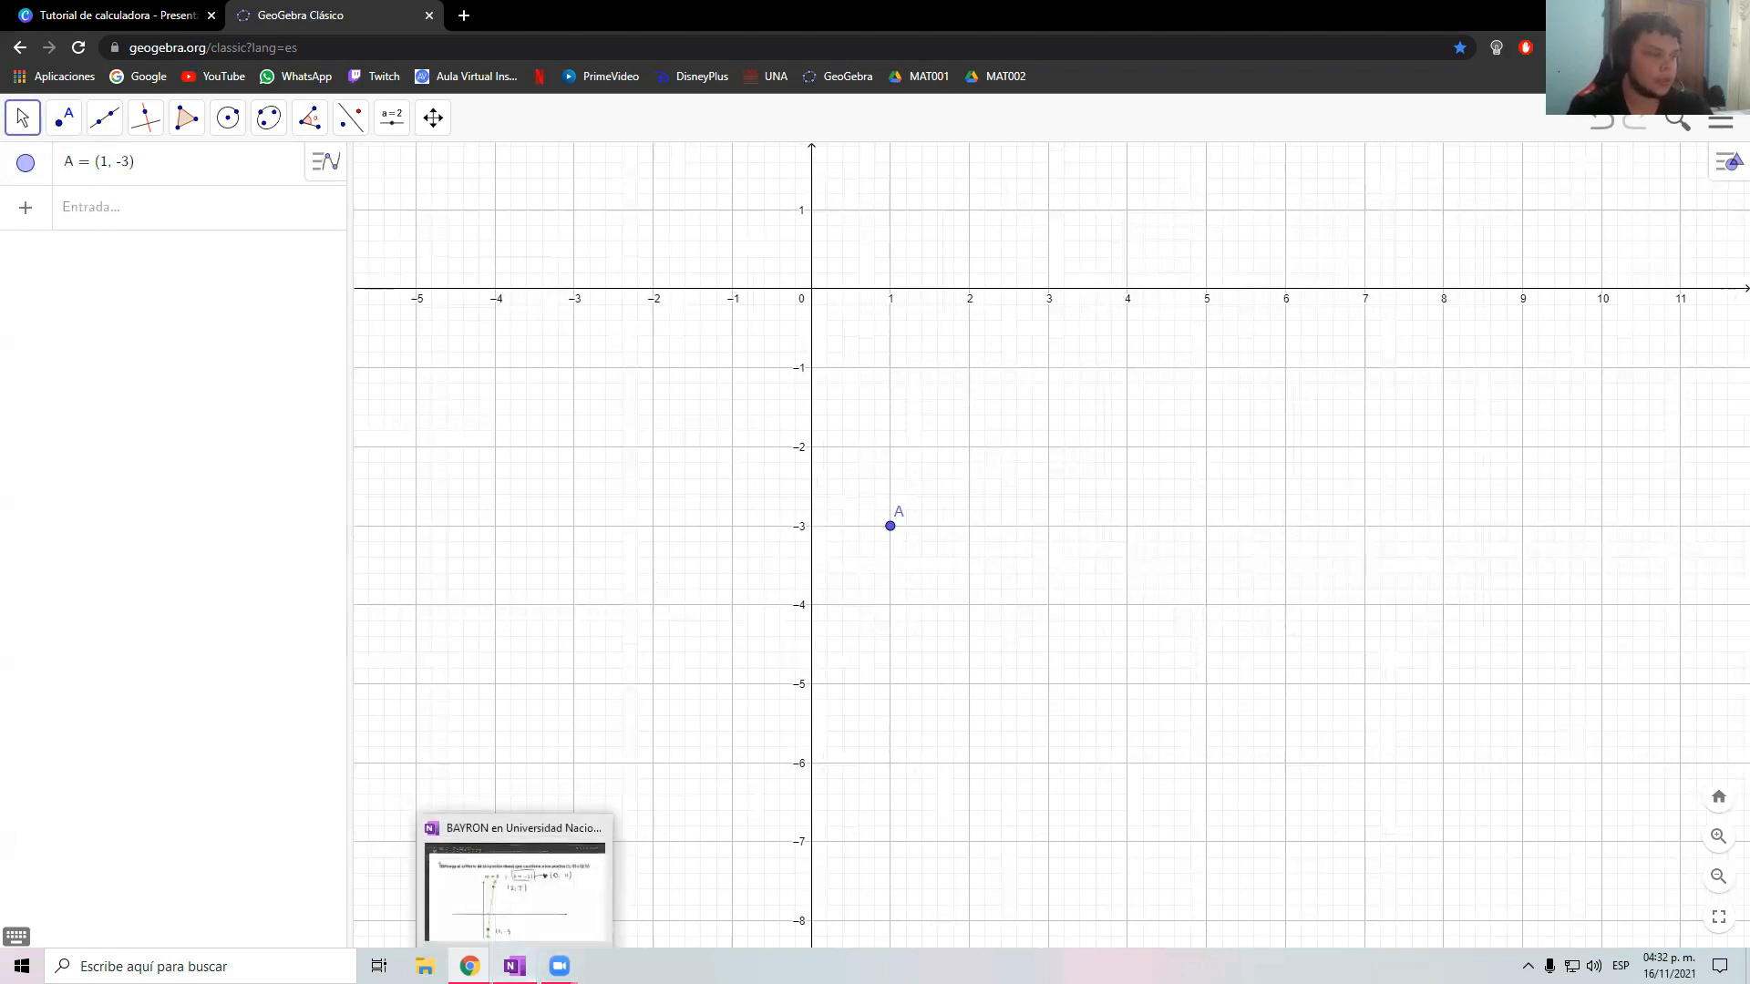
pyautogui.click(515, 889)
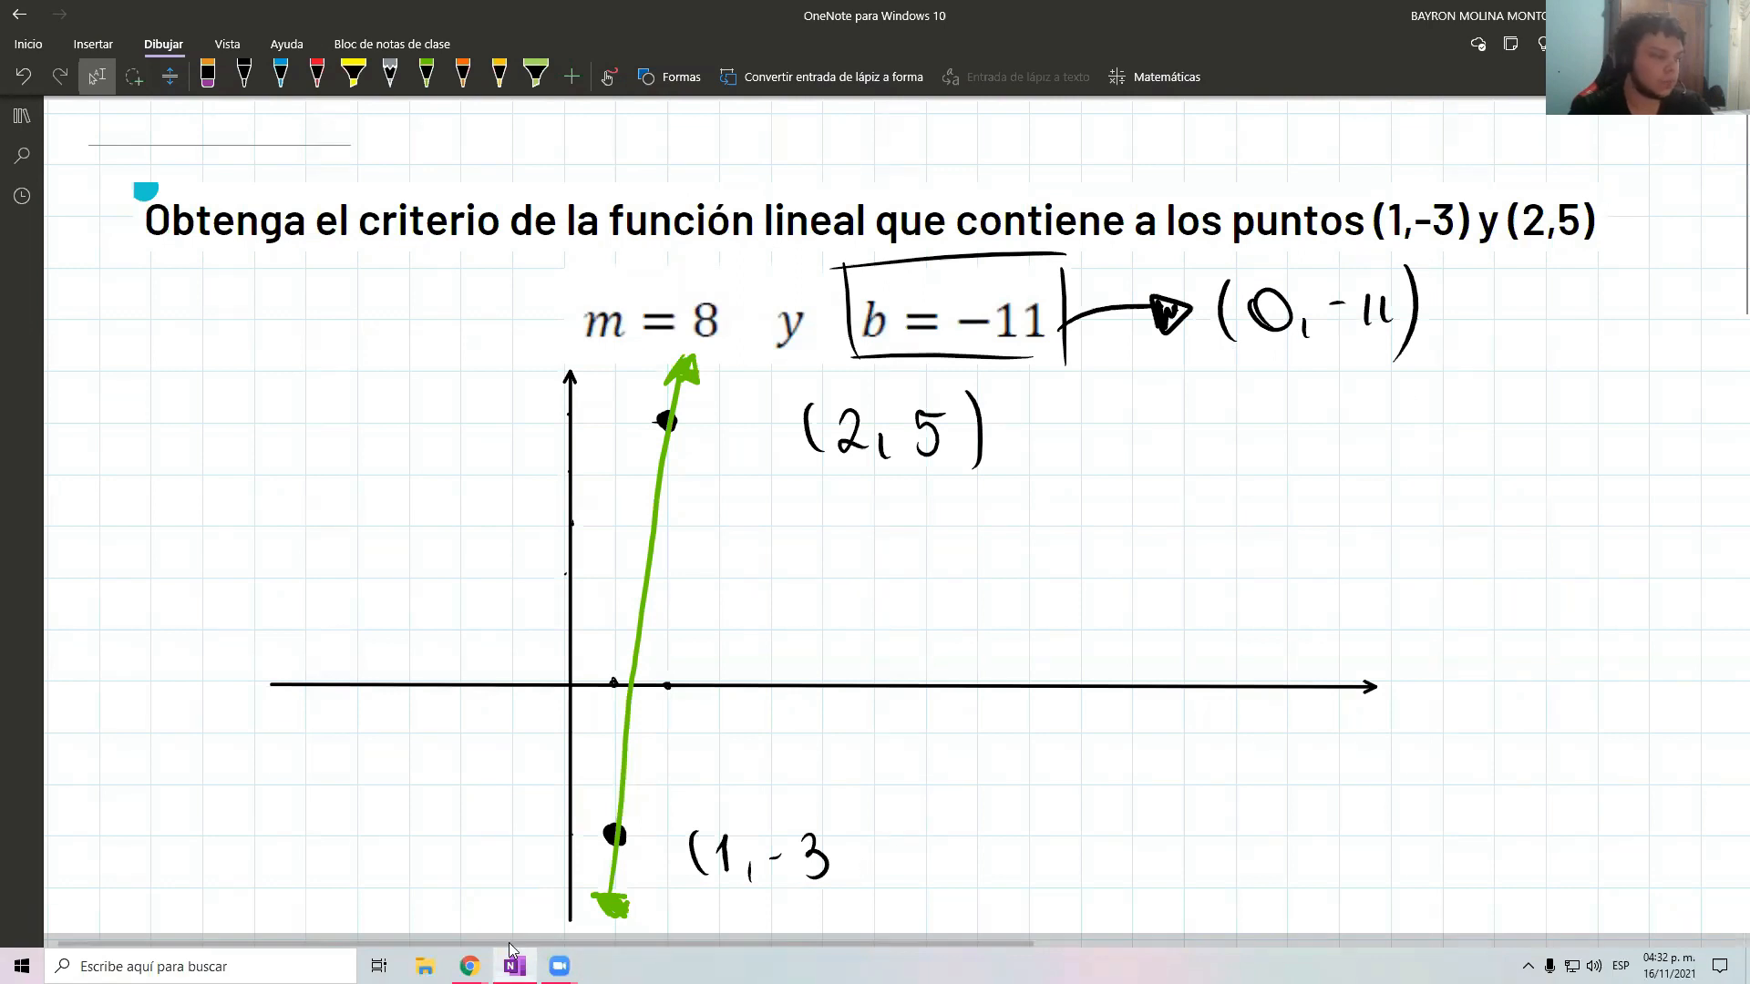
pyautogui.moveTo(470, 967)
pyautogui.click(556, 889)
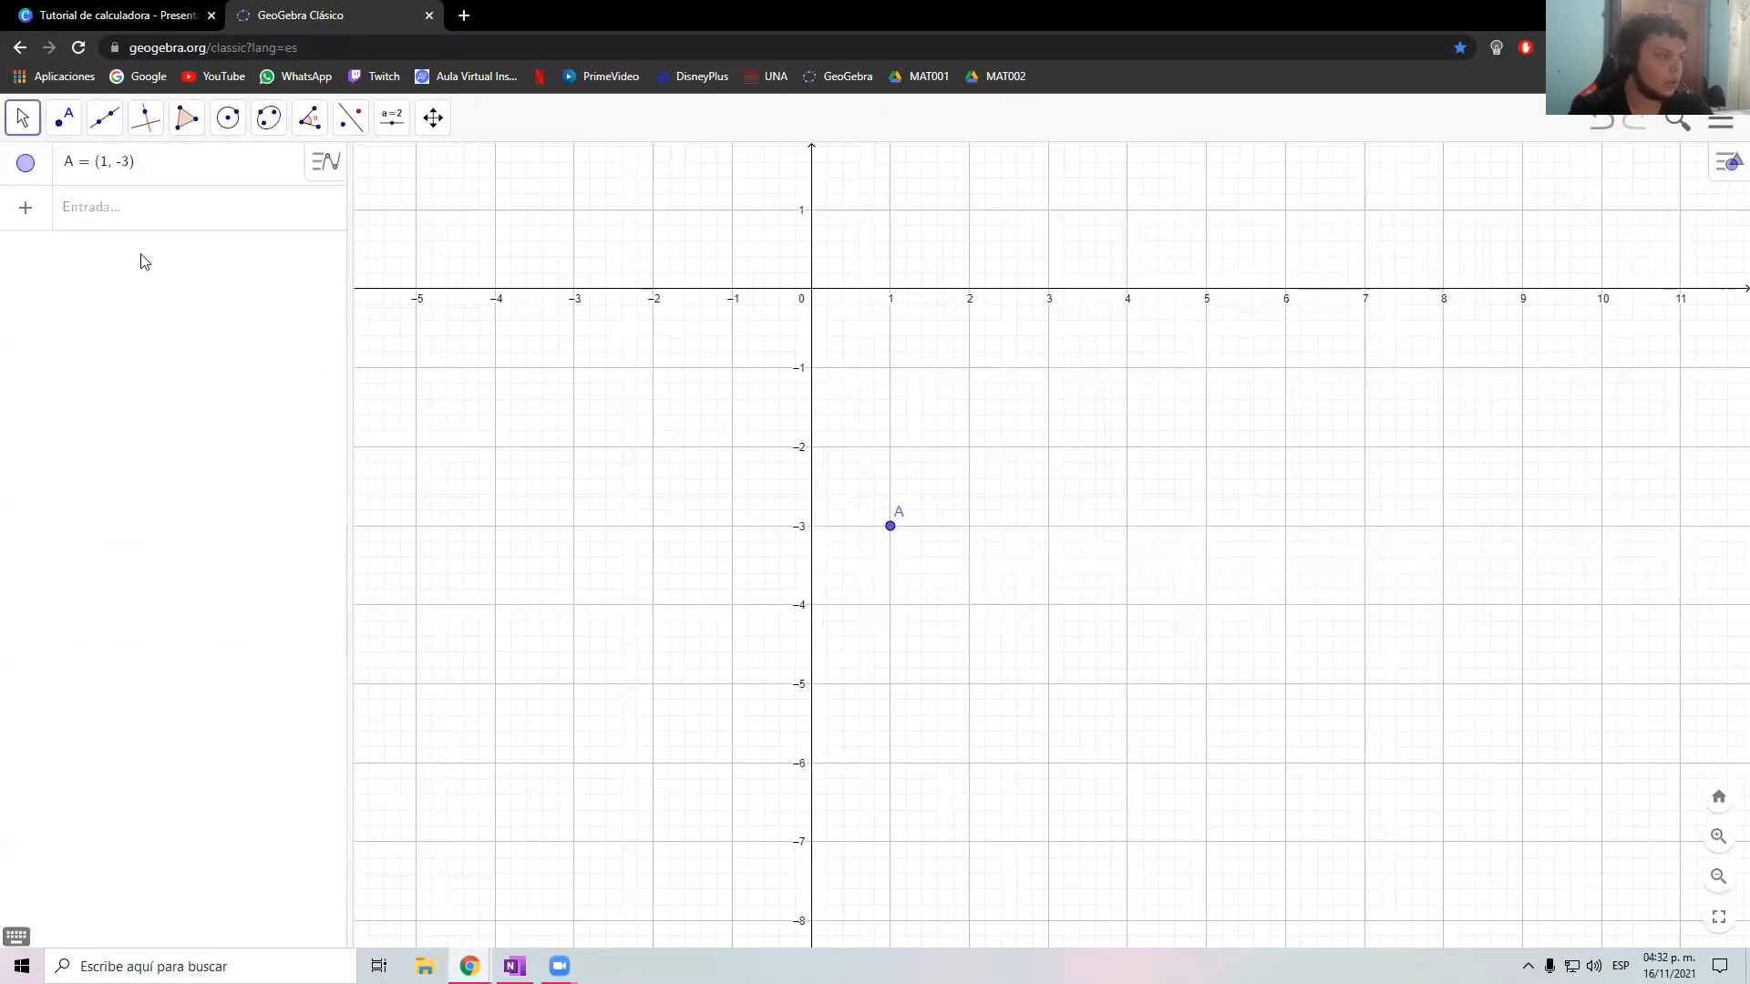
pyautogui.click(125, 217)
pyautogui.write('(')
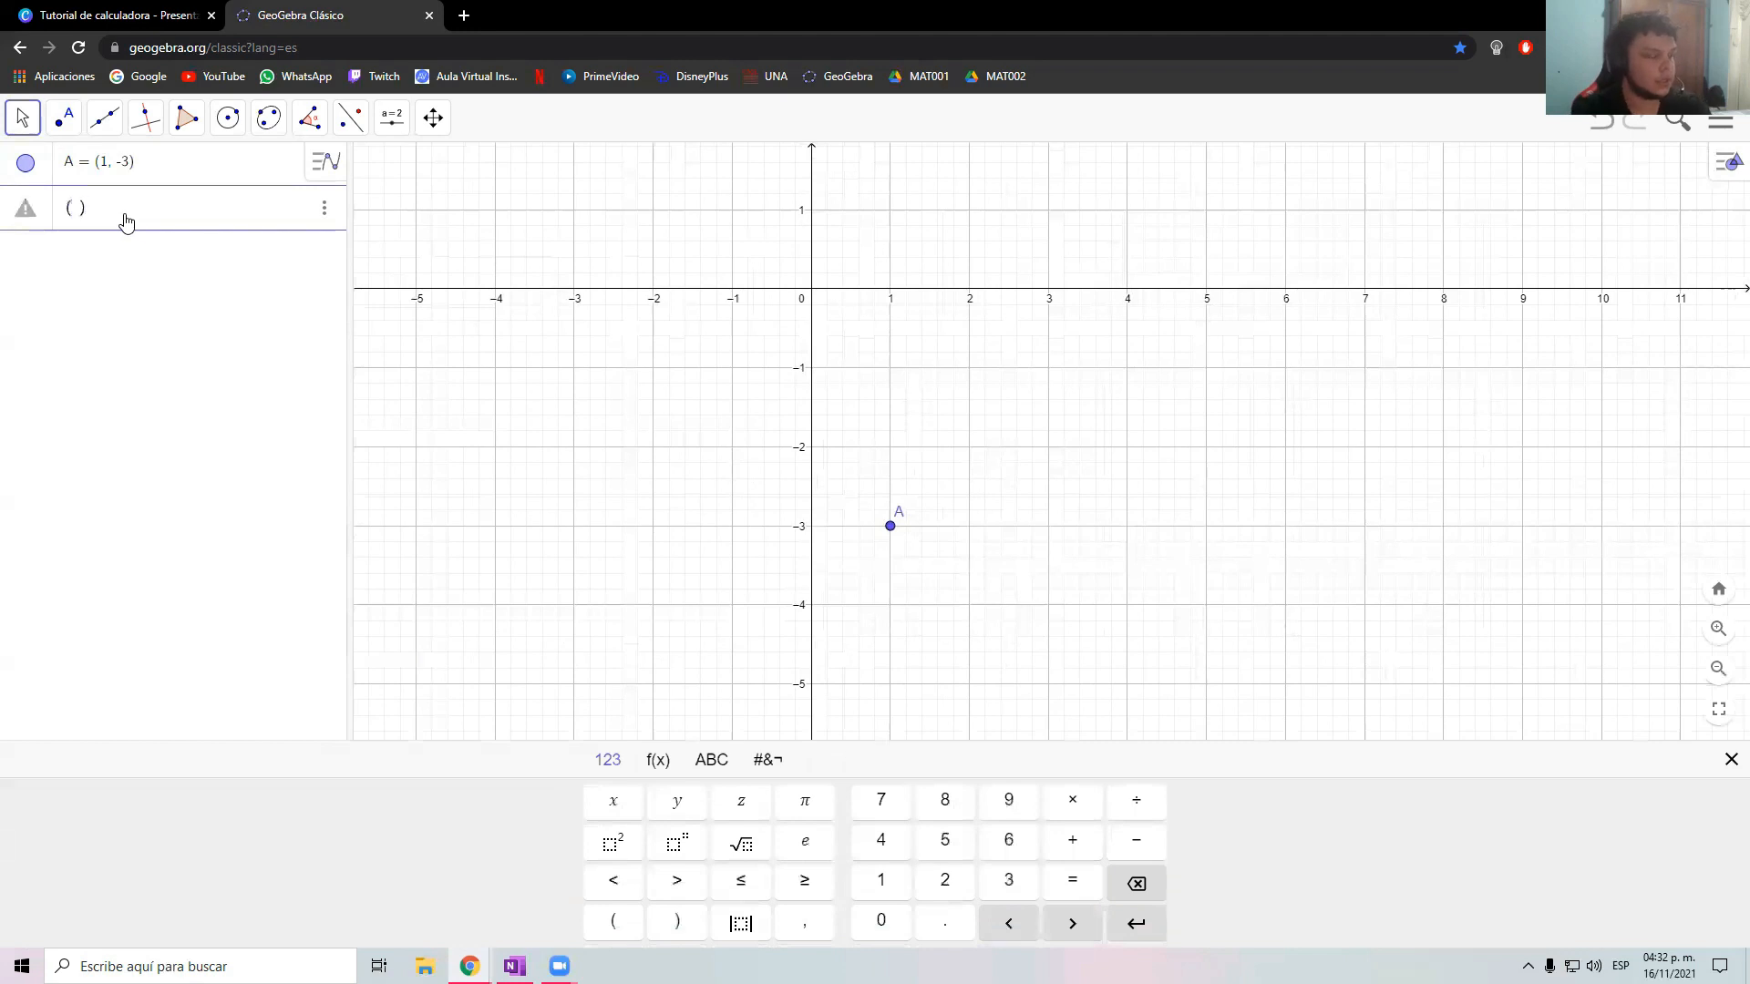
pyautogui.write('2, 5')
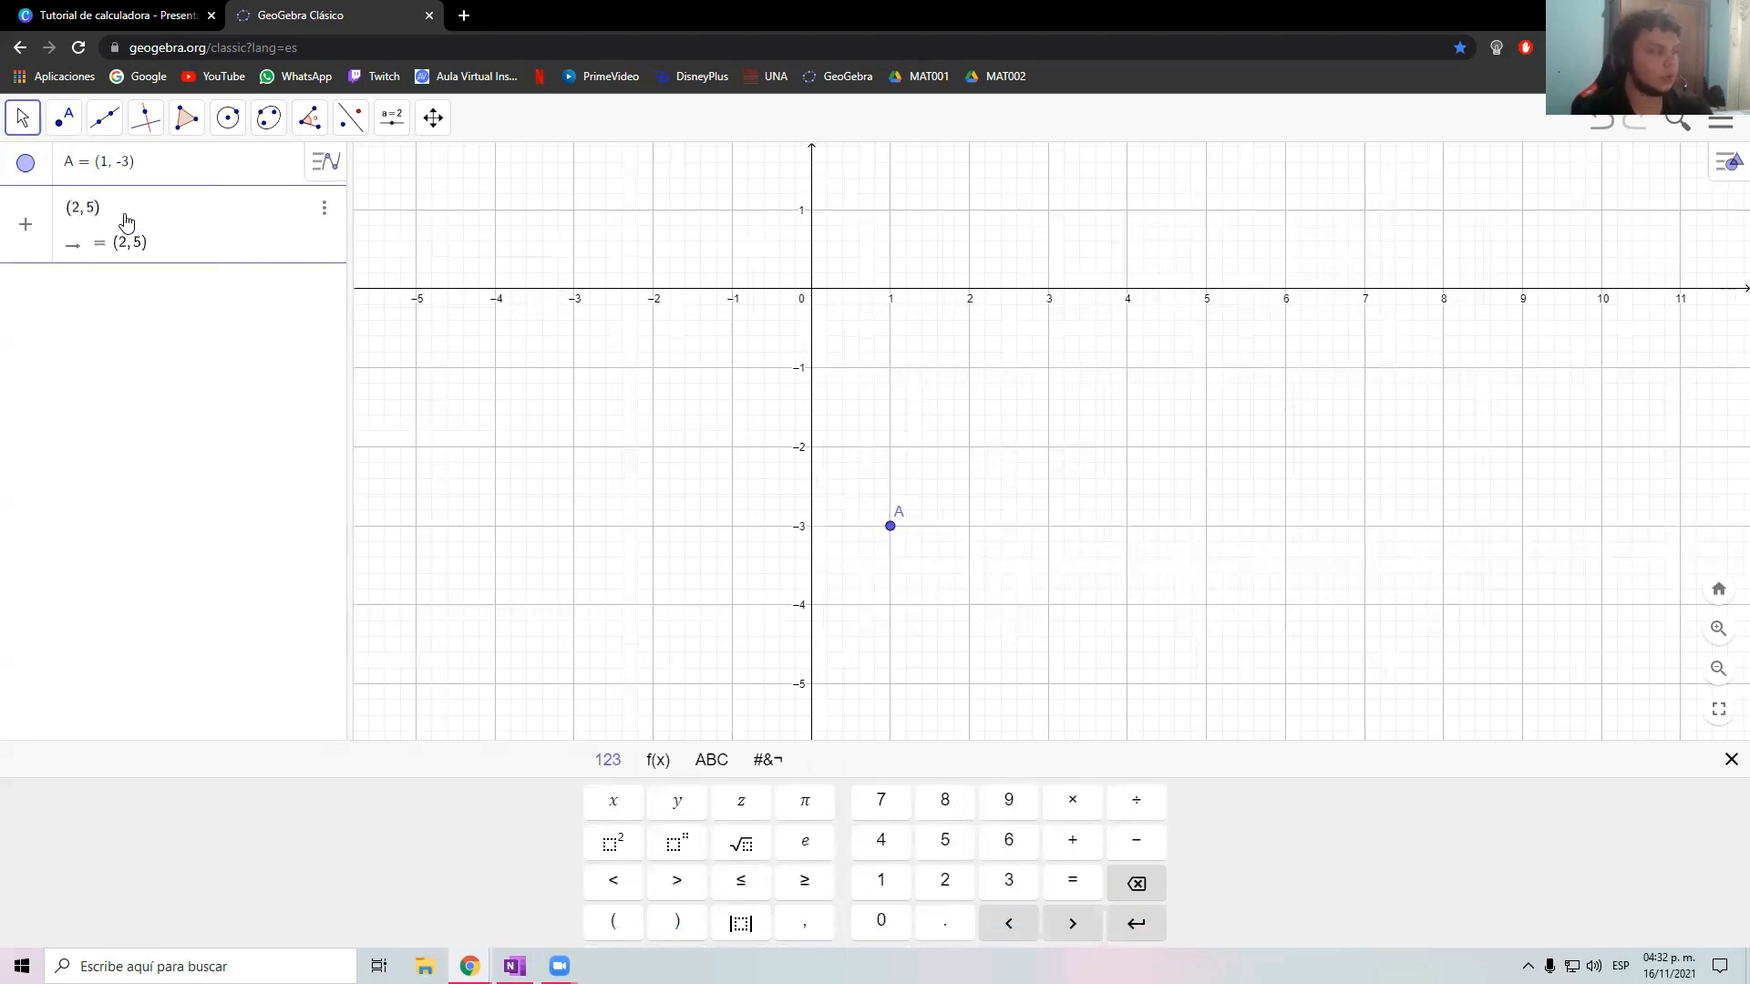
pyautogui.press('Return')
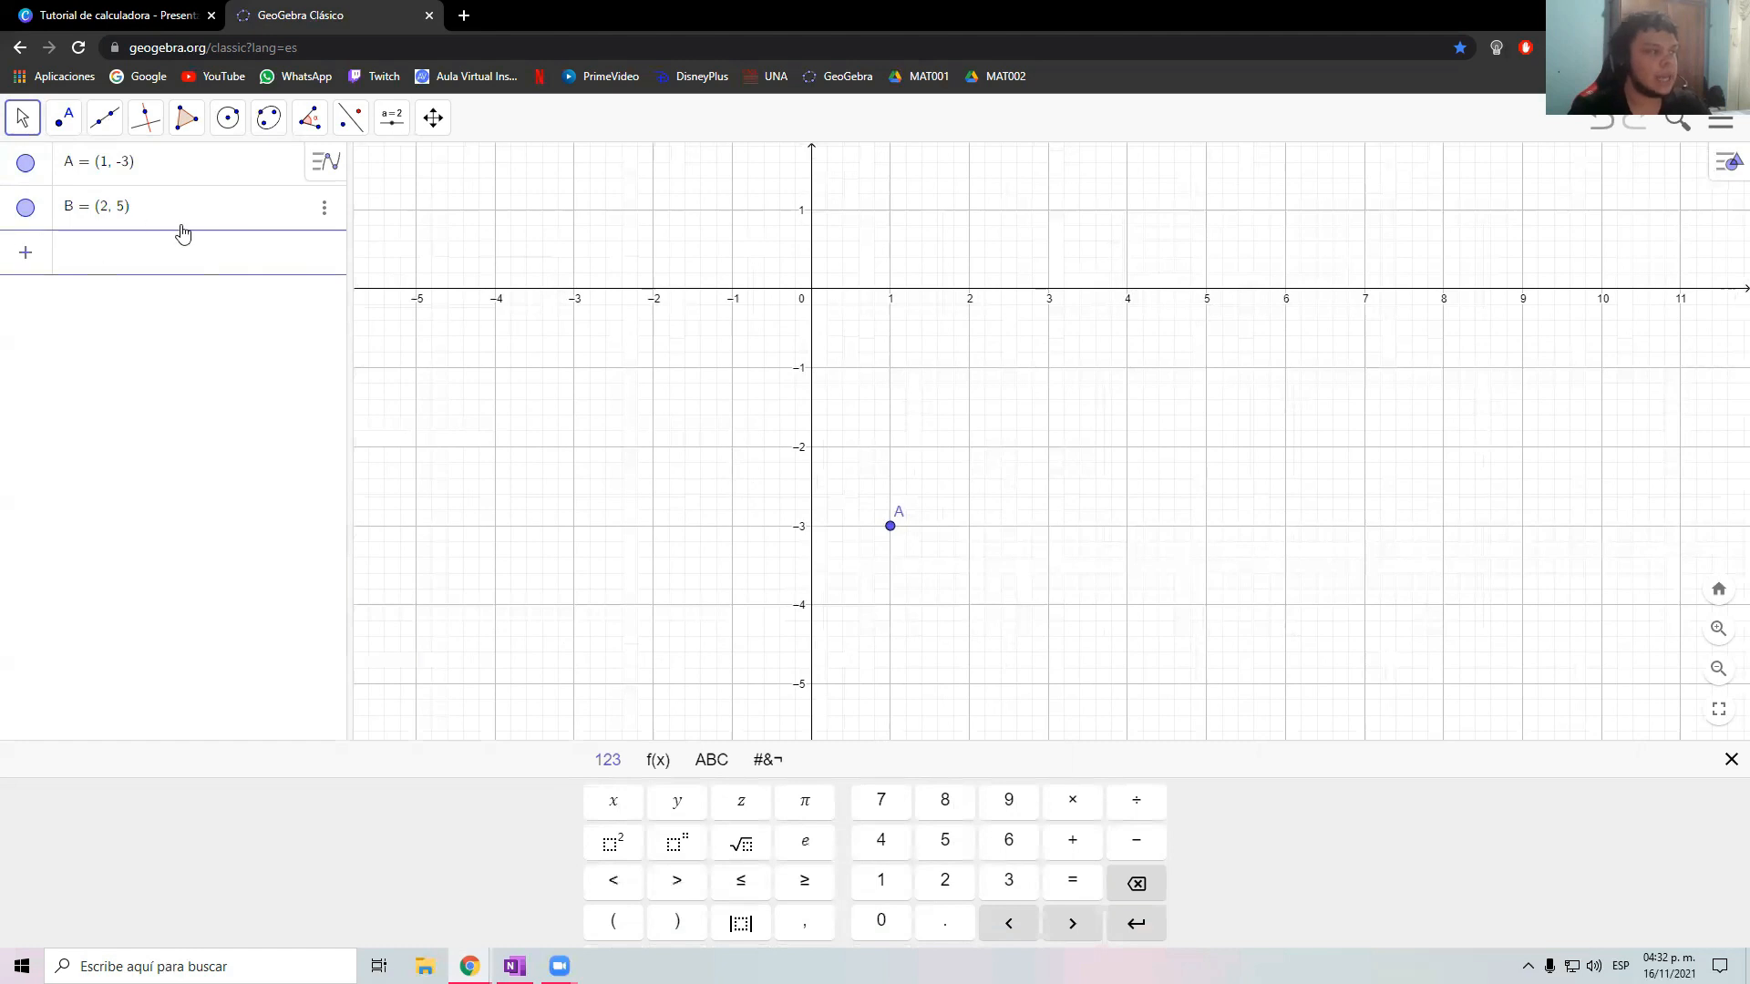
pyautogui.scroll(-3, 1027, 539)
pyautogui.moveTo(1027, 415); pyautogui.dragTo(1019, 510)
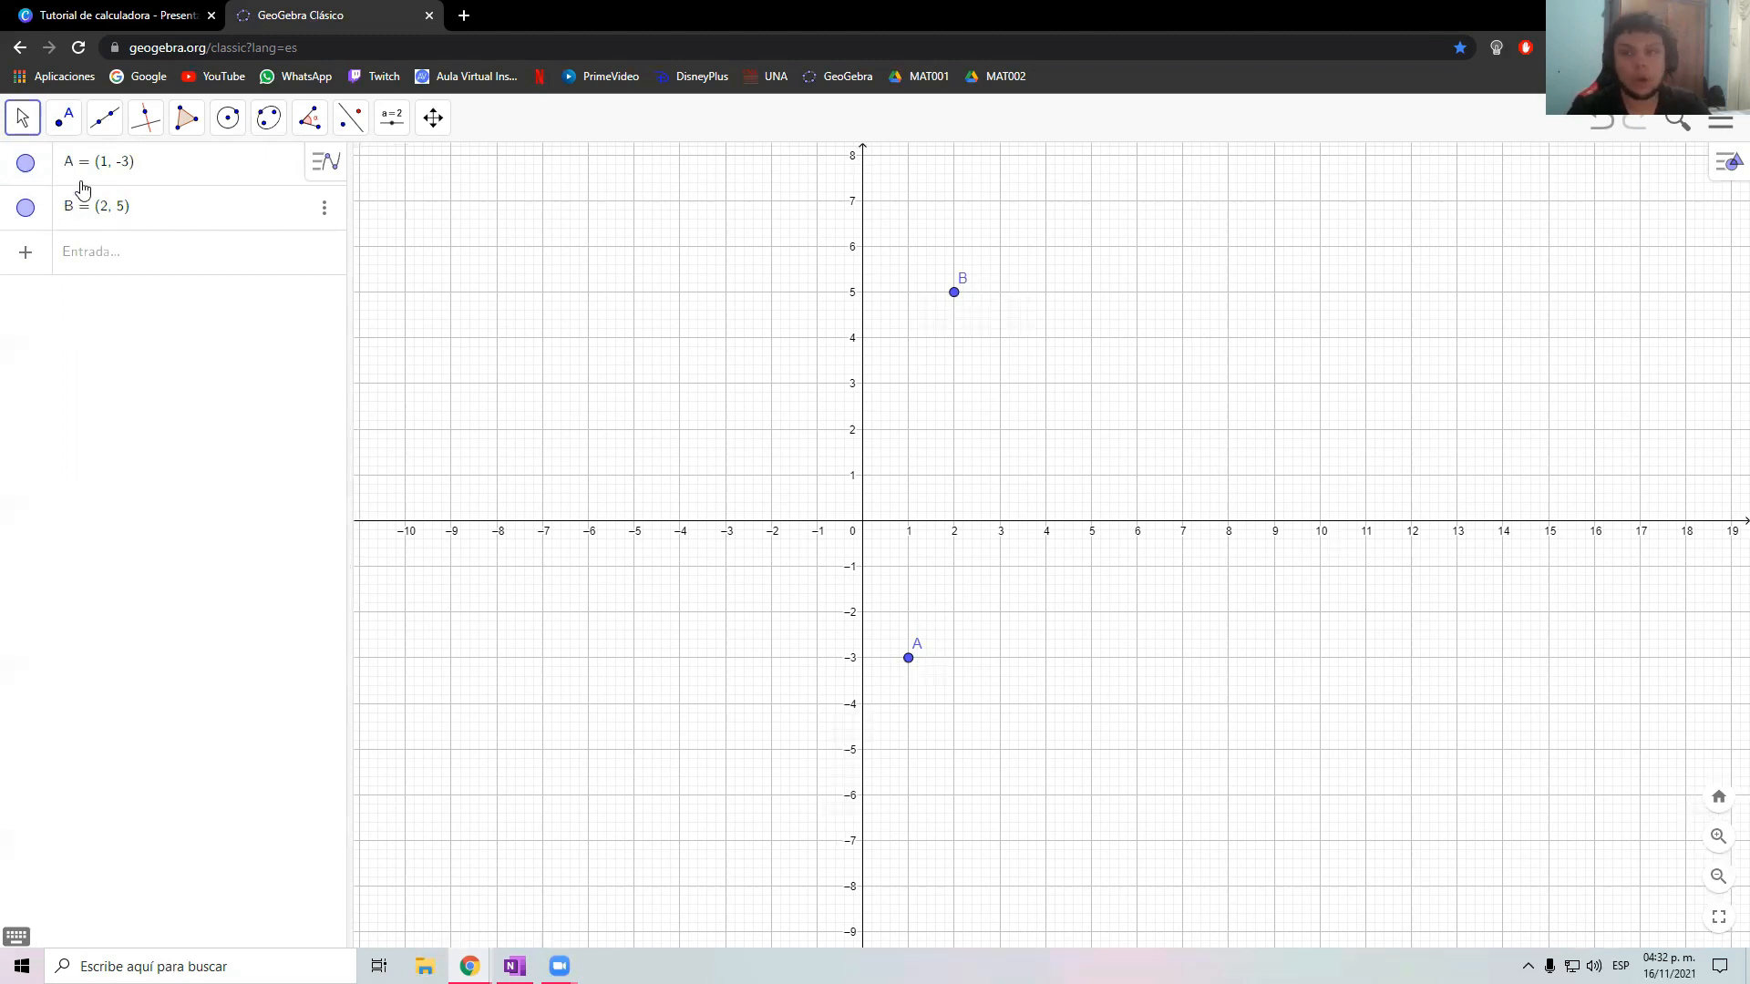
# Draw a line (Recta) through points A and B
pyautogui.scroll(2, 1021, 390)
pyautogui.moveTo(1023, 396); pyautogui.dragTo(1010, 425)
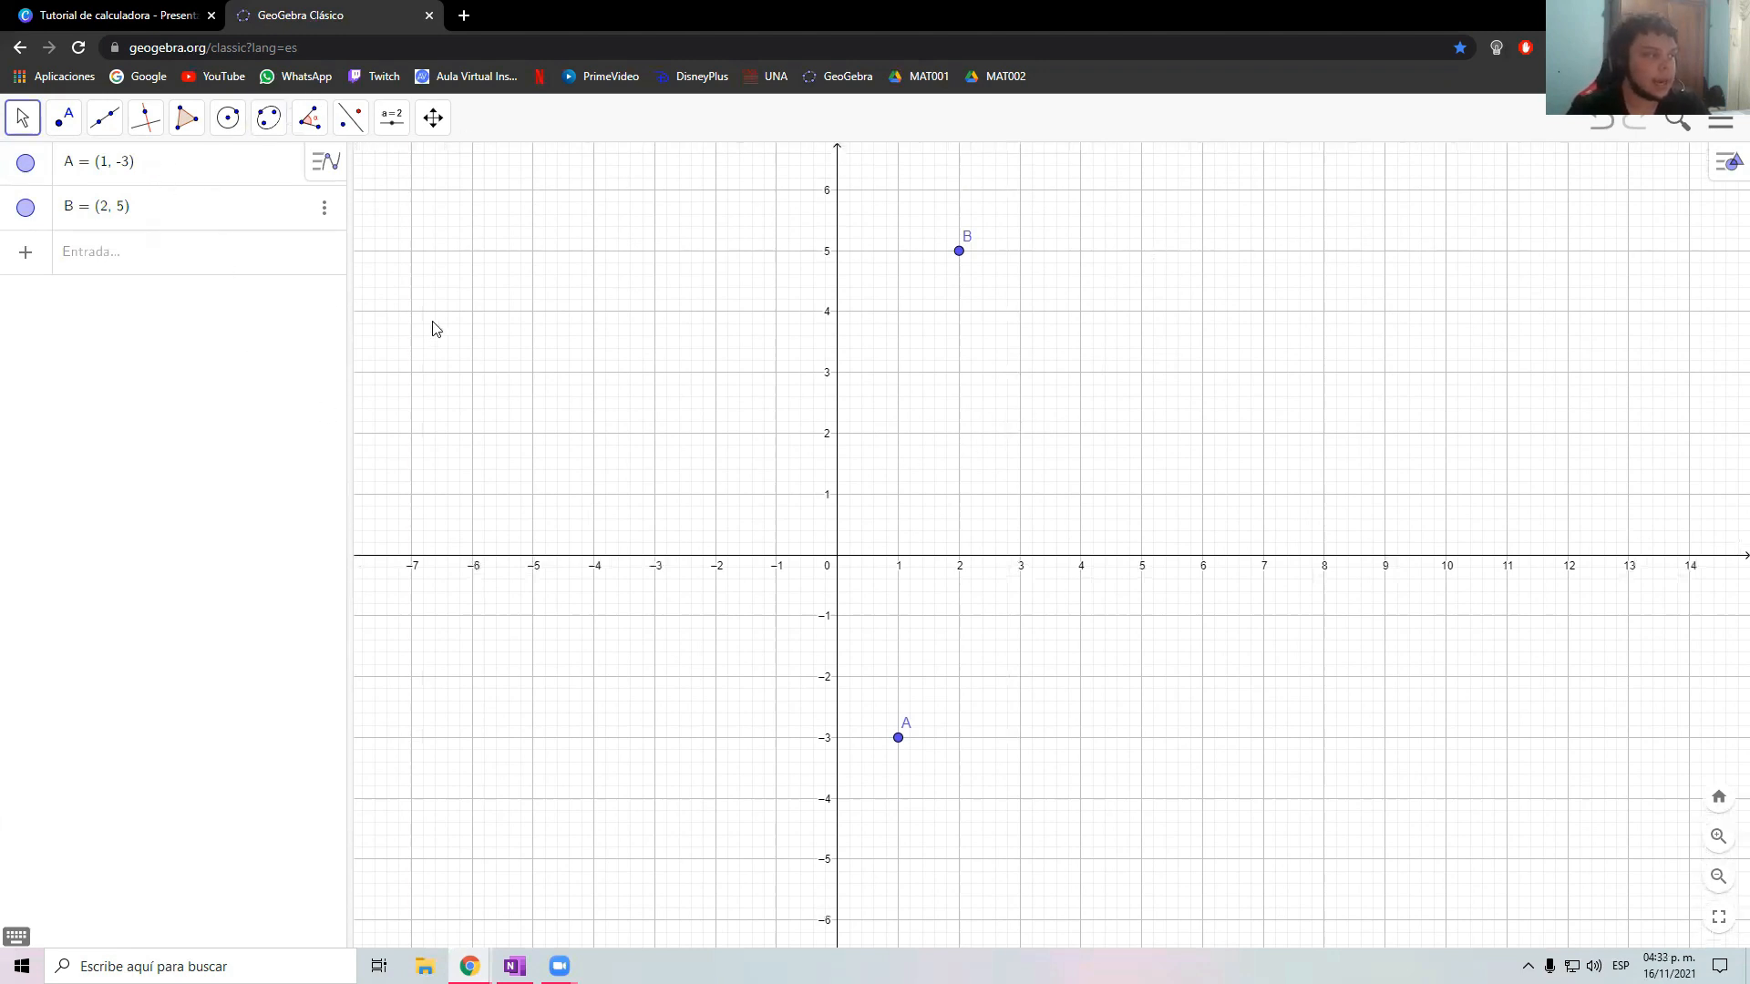
pyautogui.click(105, 117)
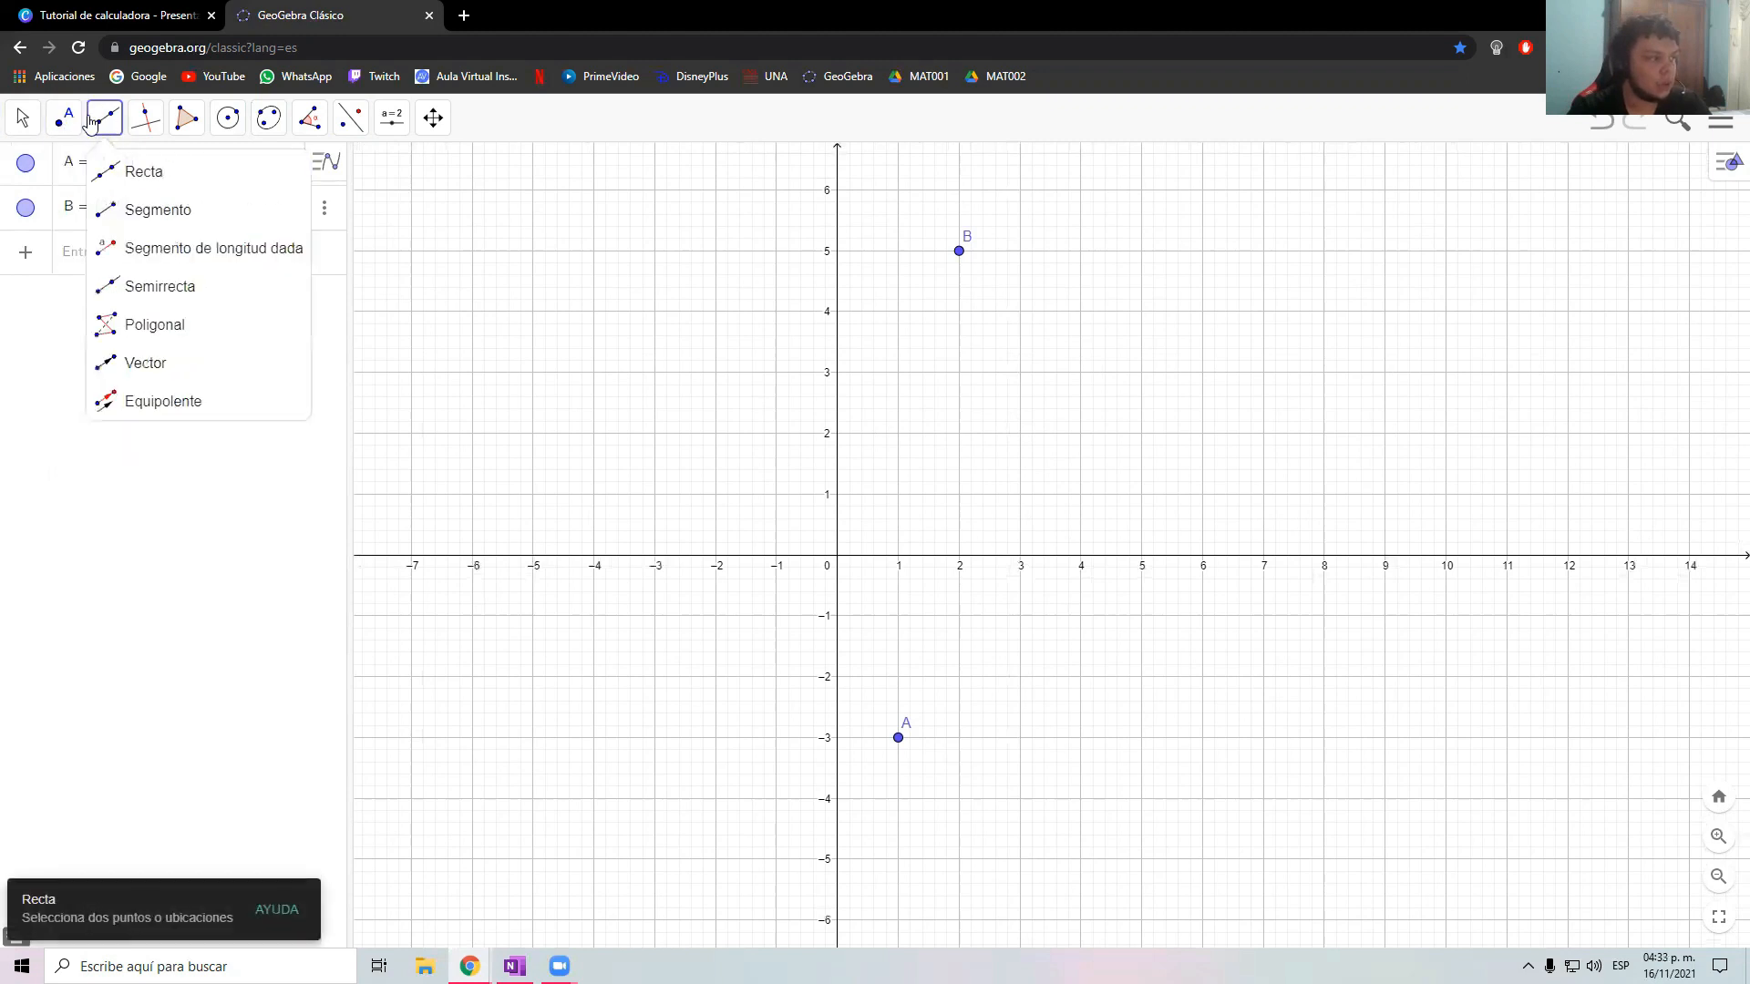
pyautogui.click(135, 175)
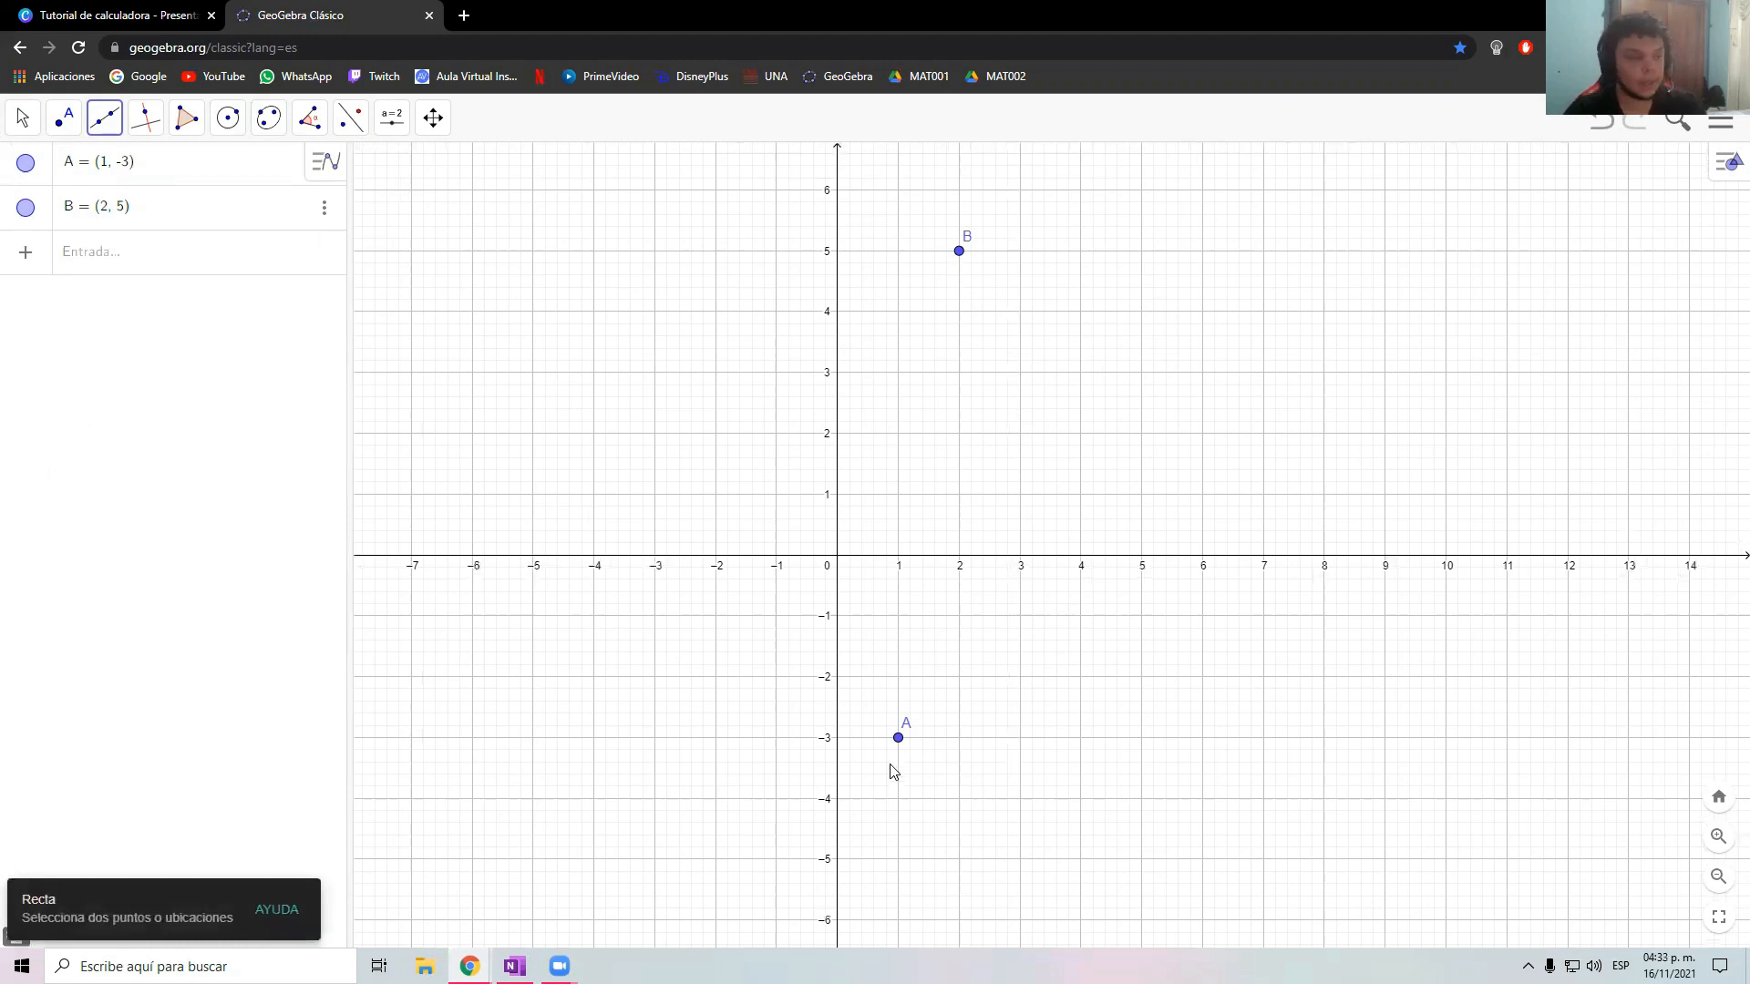
pyautogui.click(898, 737)
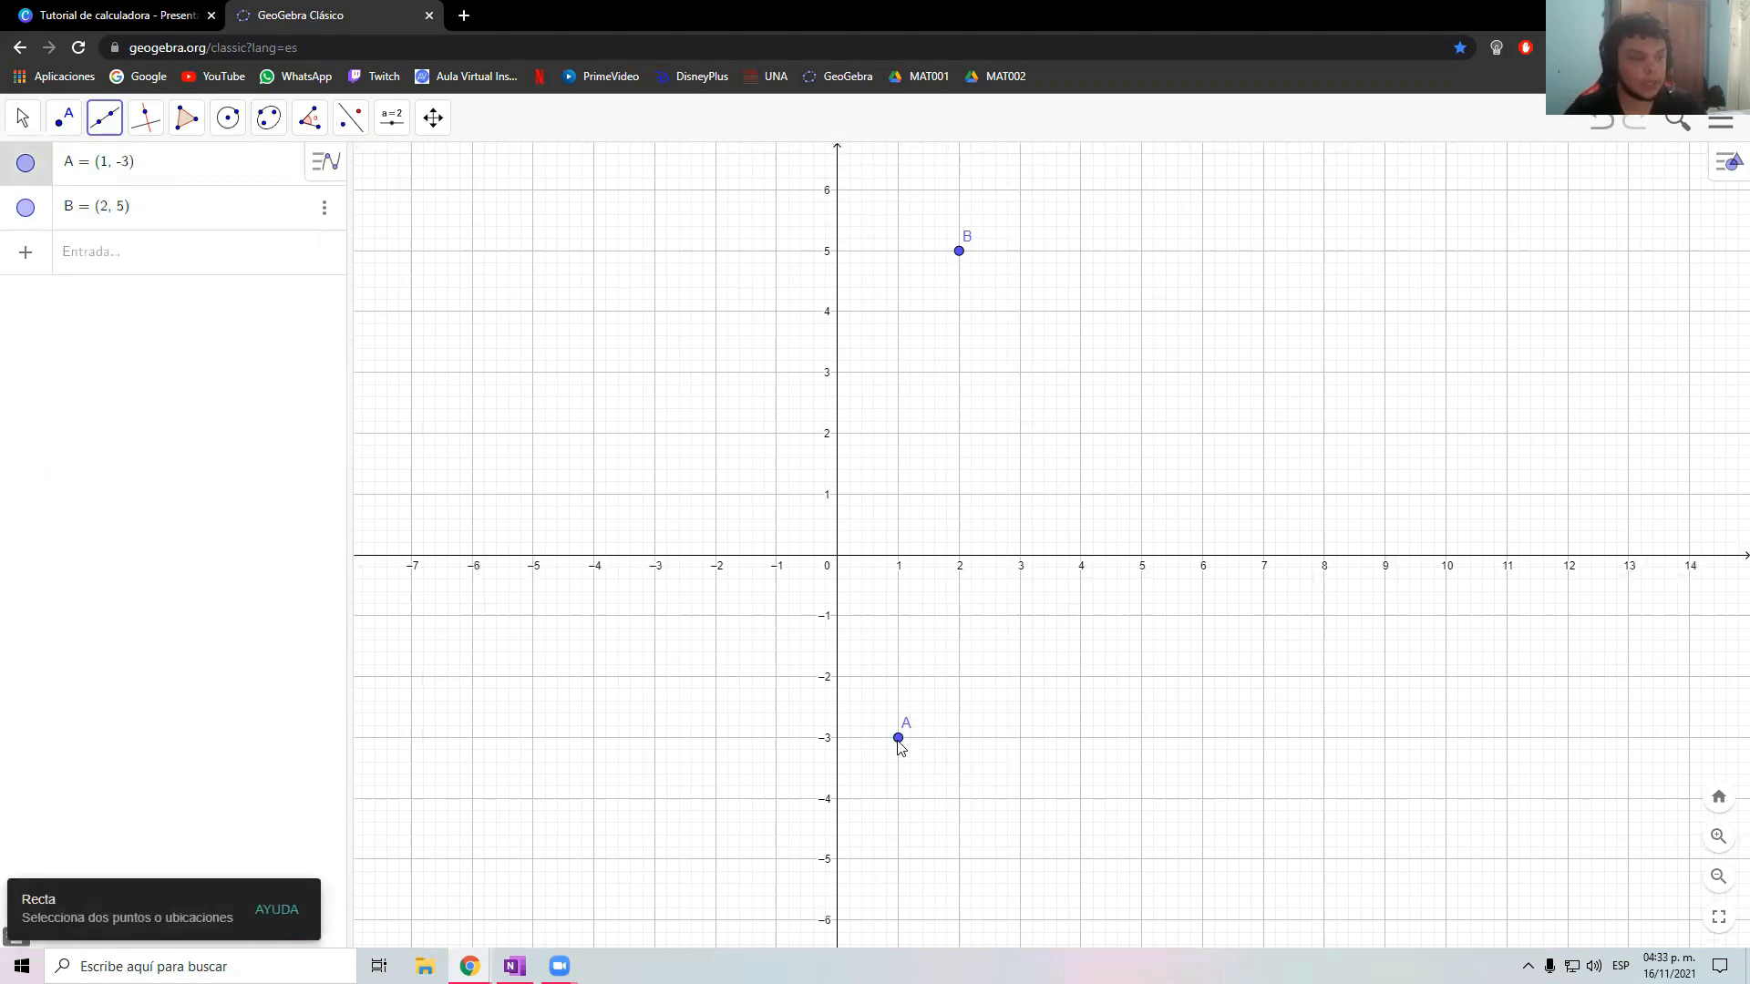
pyautogui.click(959, 251)
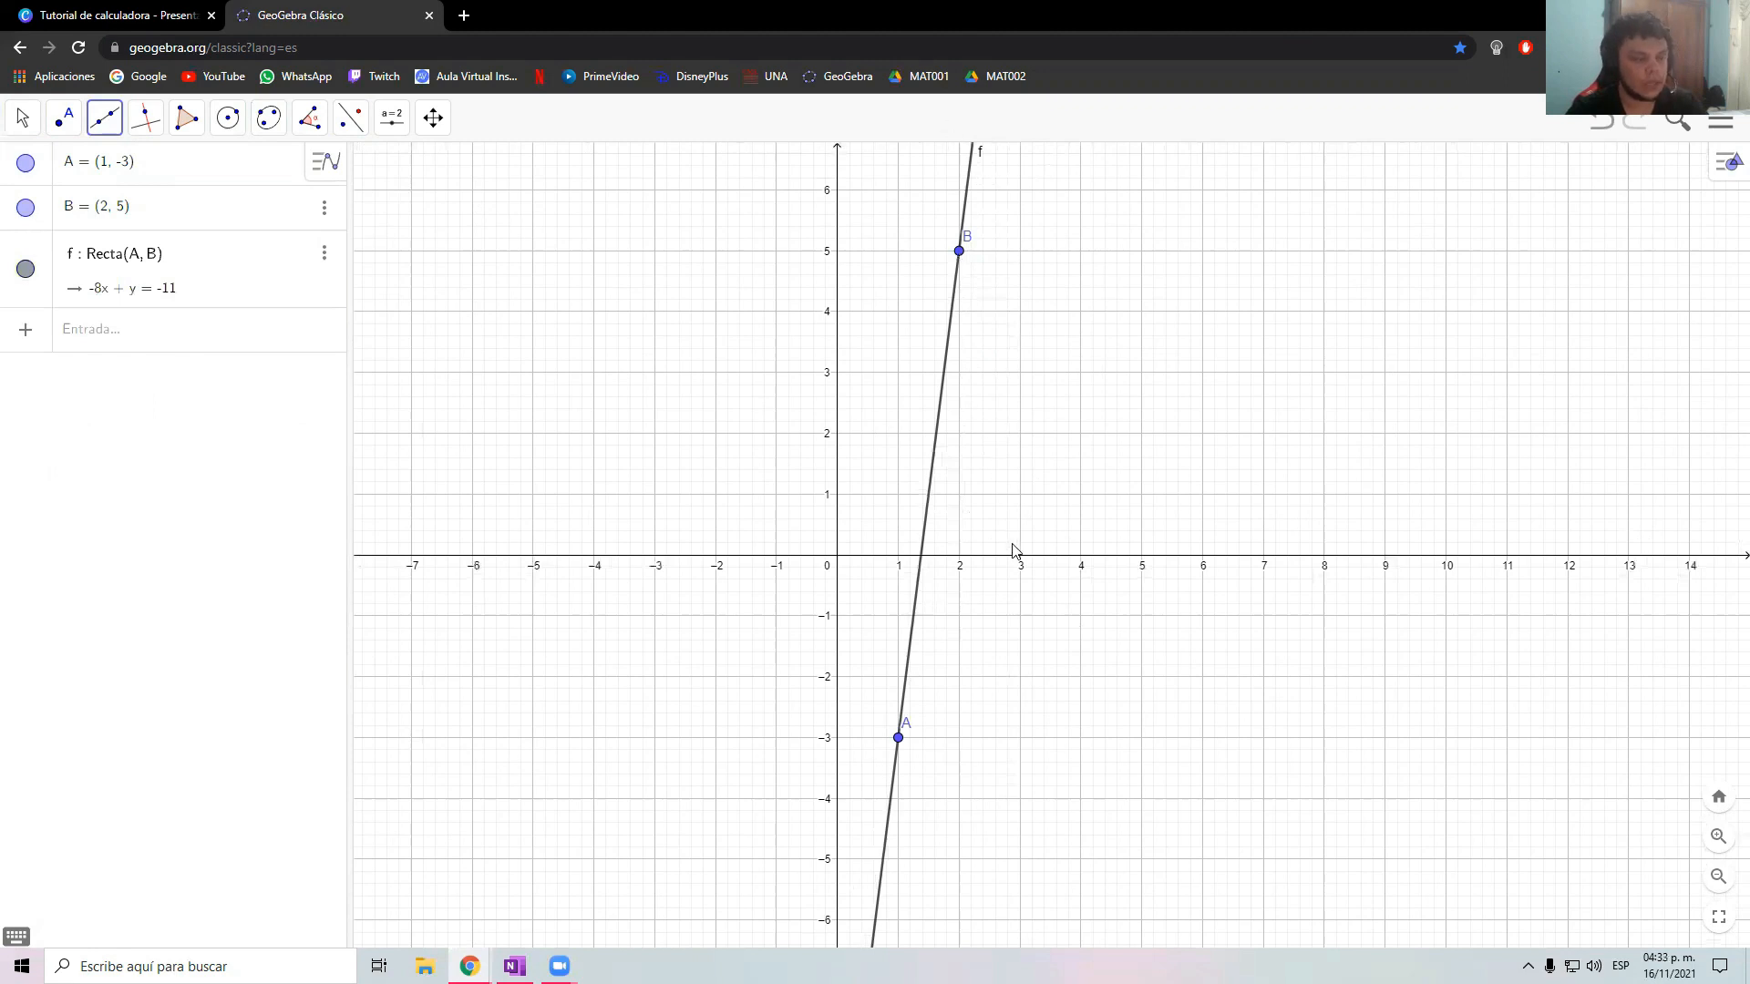
pyautogui.click(1123, 460)
pyautogui.click(1021, 429)
pyautogui.hotkey('ctrl', 'z')
# Return to the Move tool (Mueve) and examine the line through A and B and its equation
pyautogui.click(24, 117)
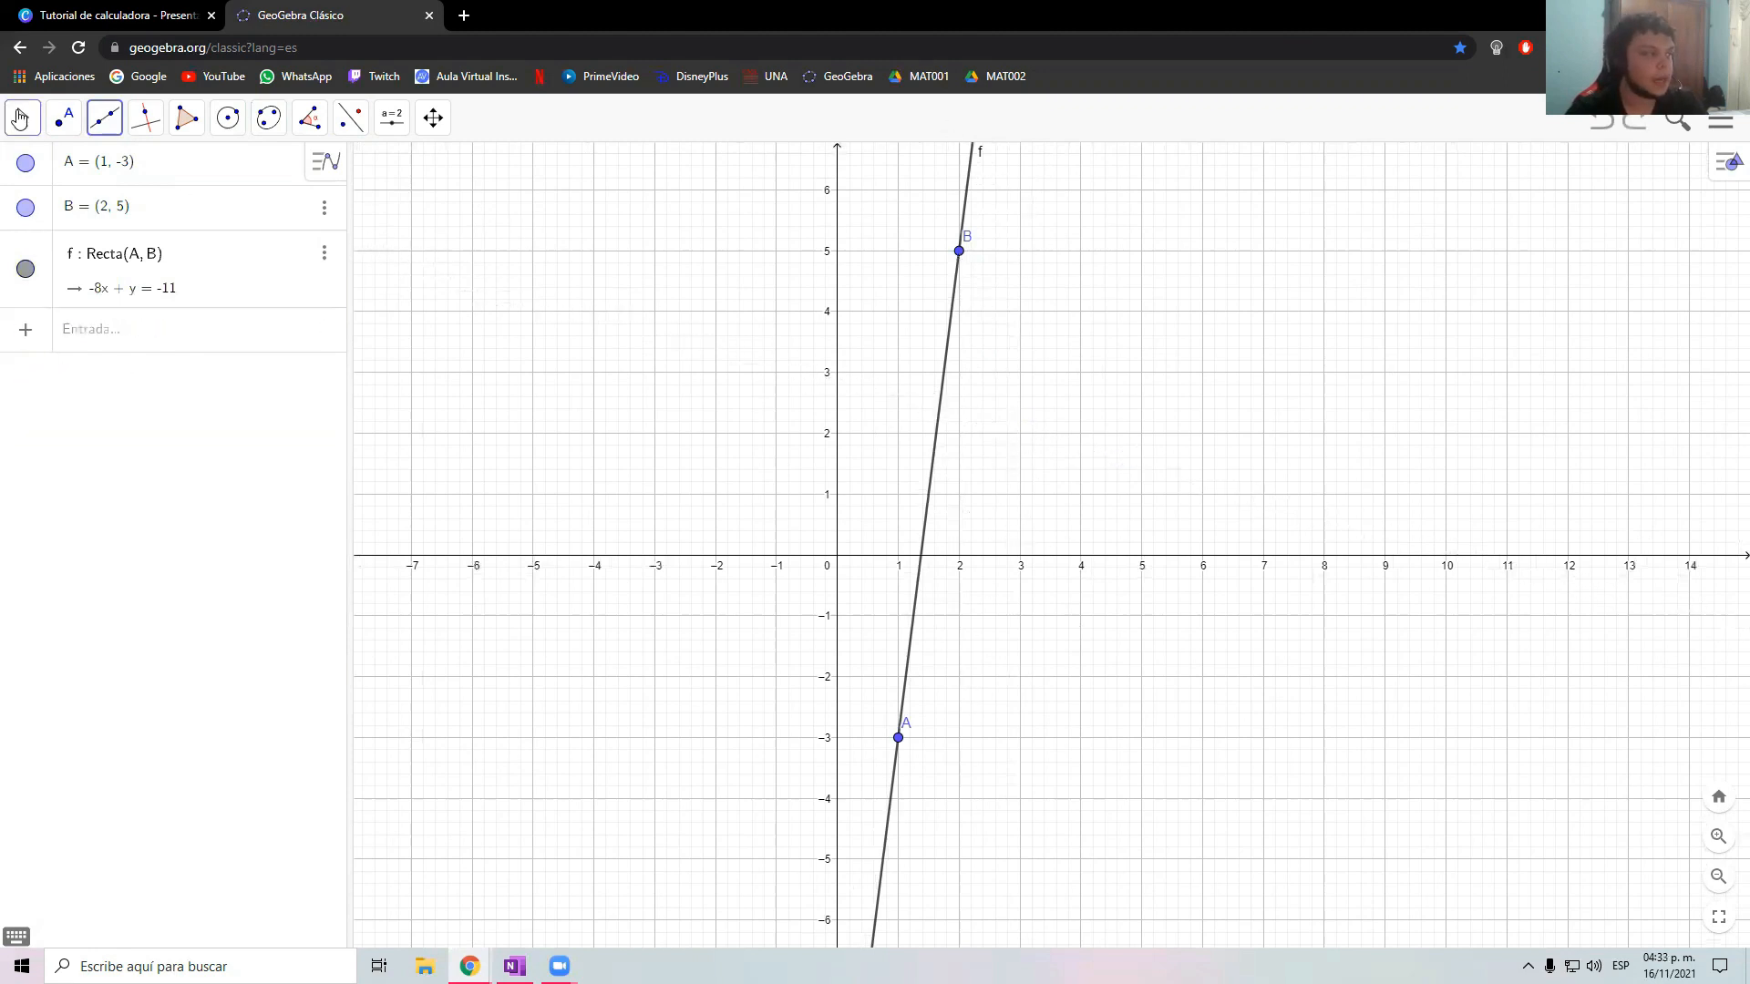
pyautogui.moveTo(1153, 410); pyautogui.dragTo(1113, 406)
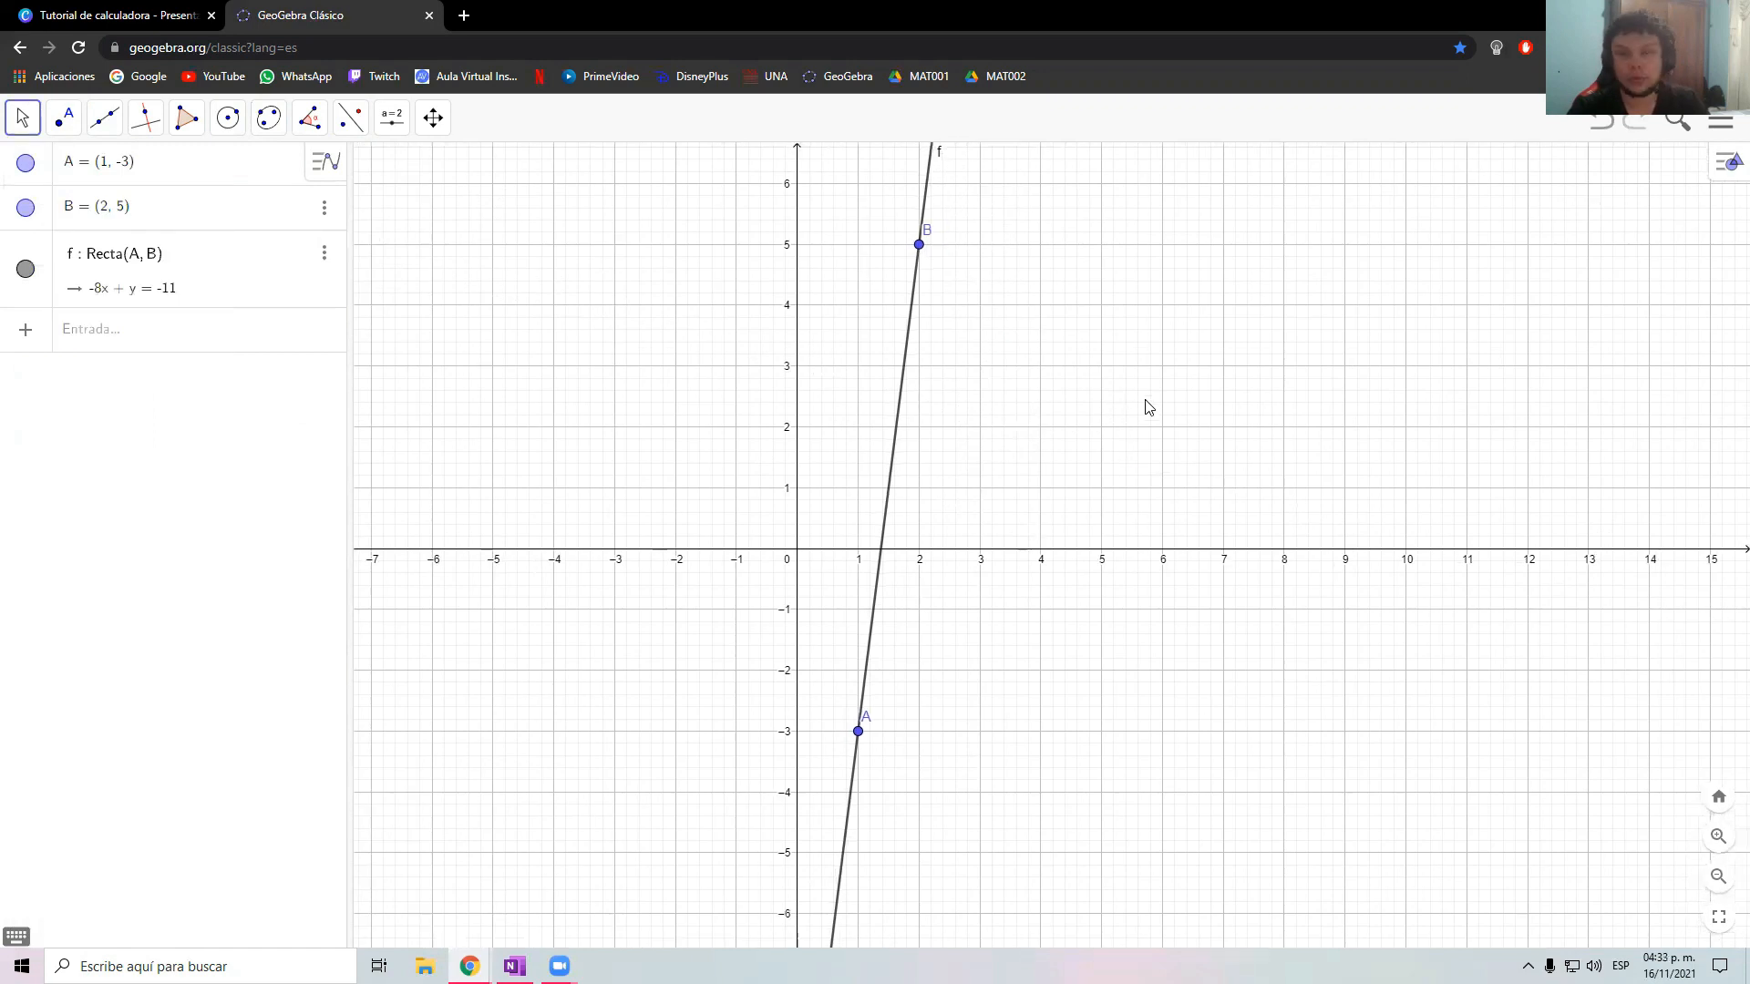
pyautogui.moveTo(981, 387); pyautogui.dragTo(988, 364)
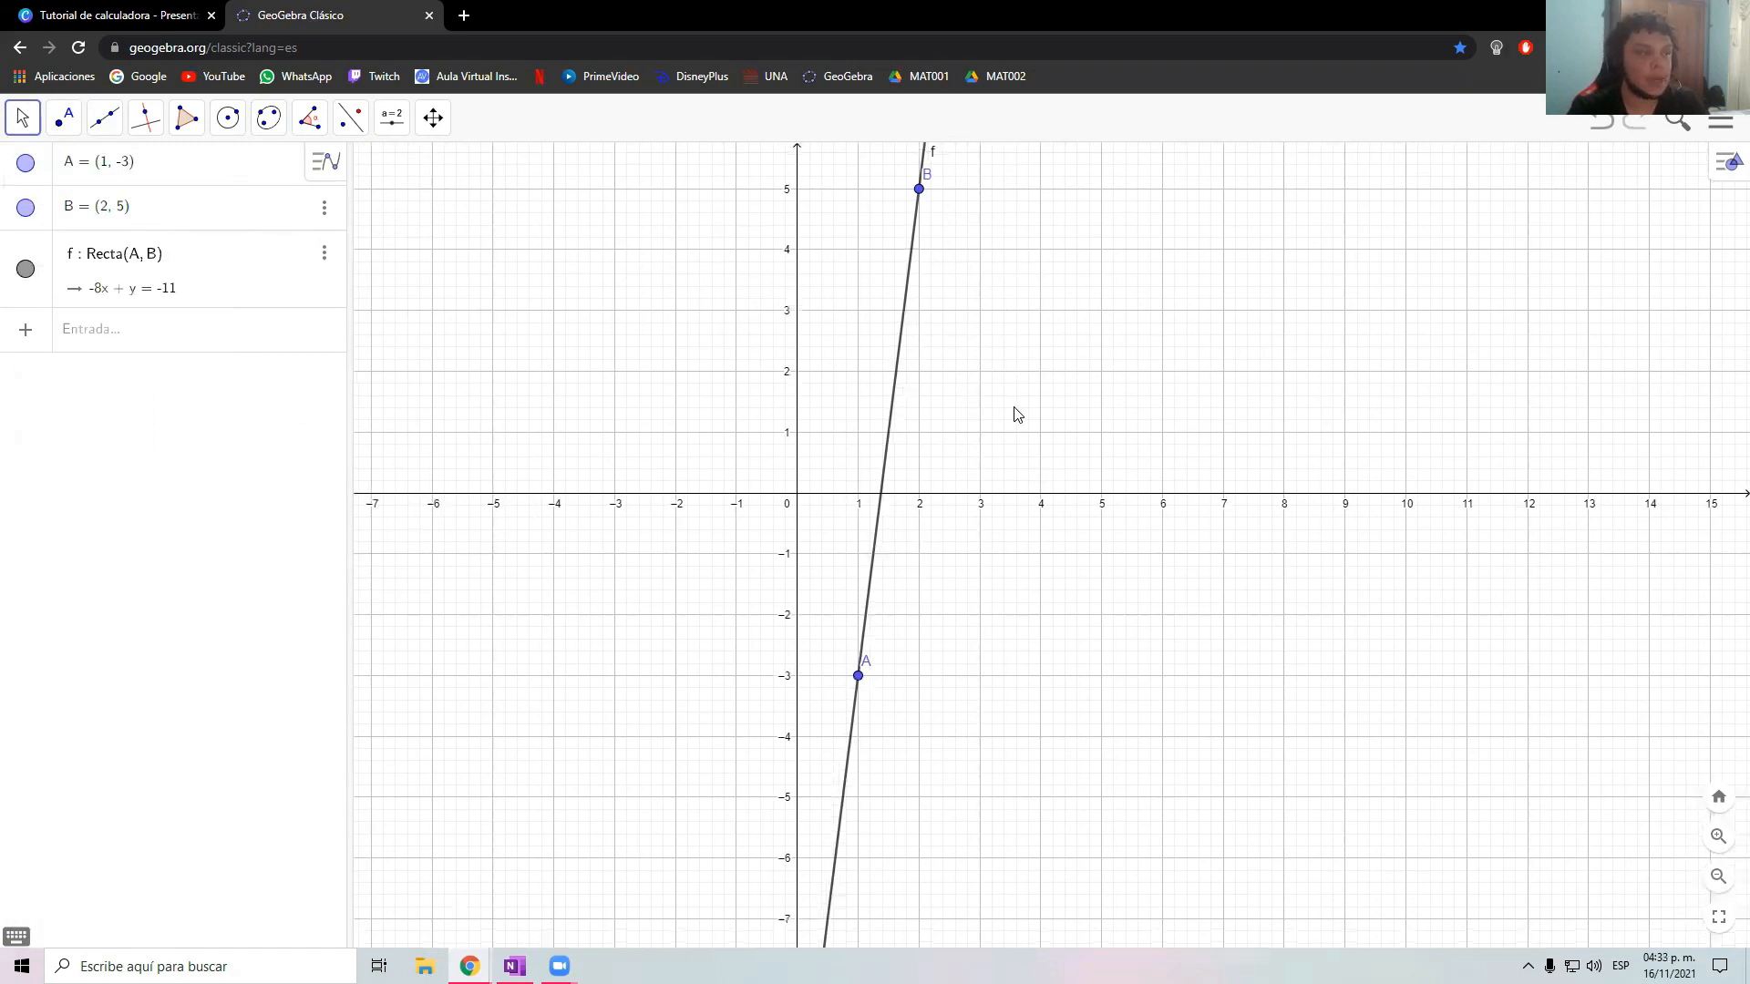
pyautogui.scroll(-2, 1017, 414)
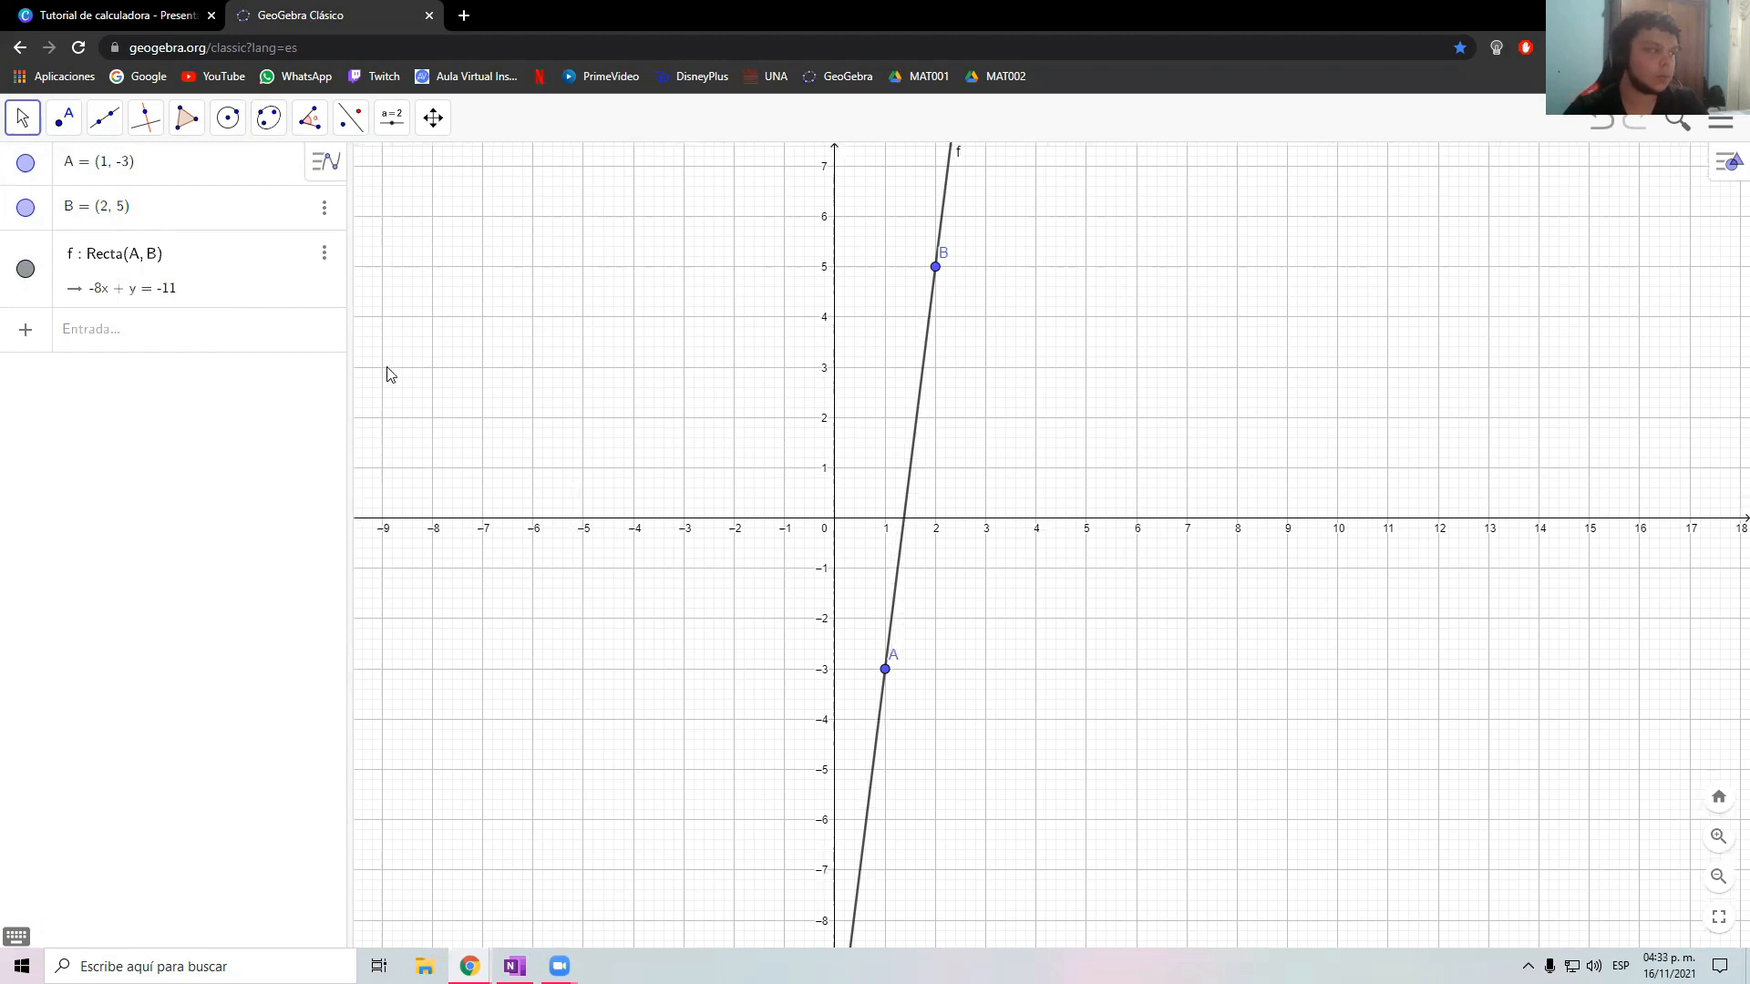
pyautogui.click(110, 340)
pyautogui.click(127, 426)
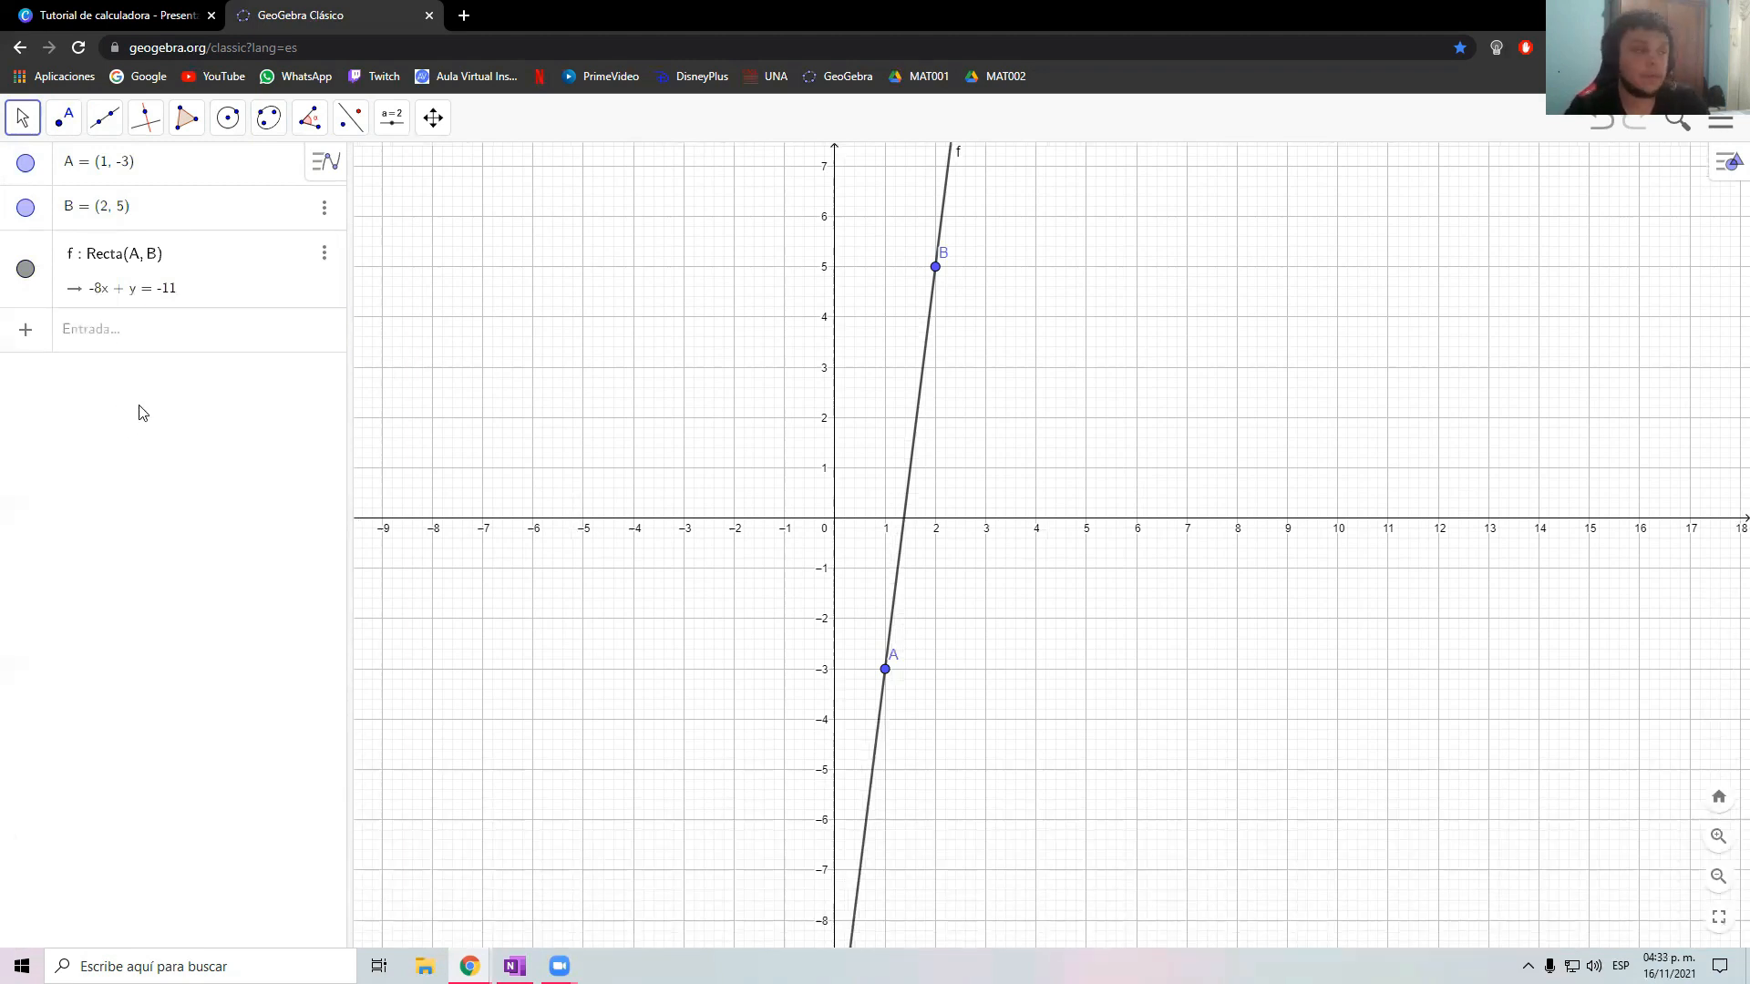
pyautogui.moveTo(1022, 431); pyautogui.dragTo(1119, 410)
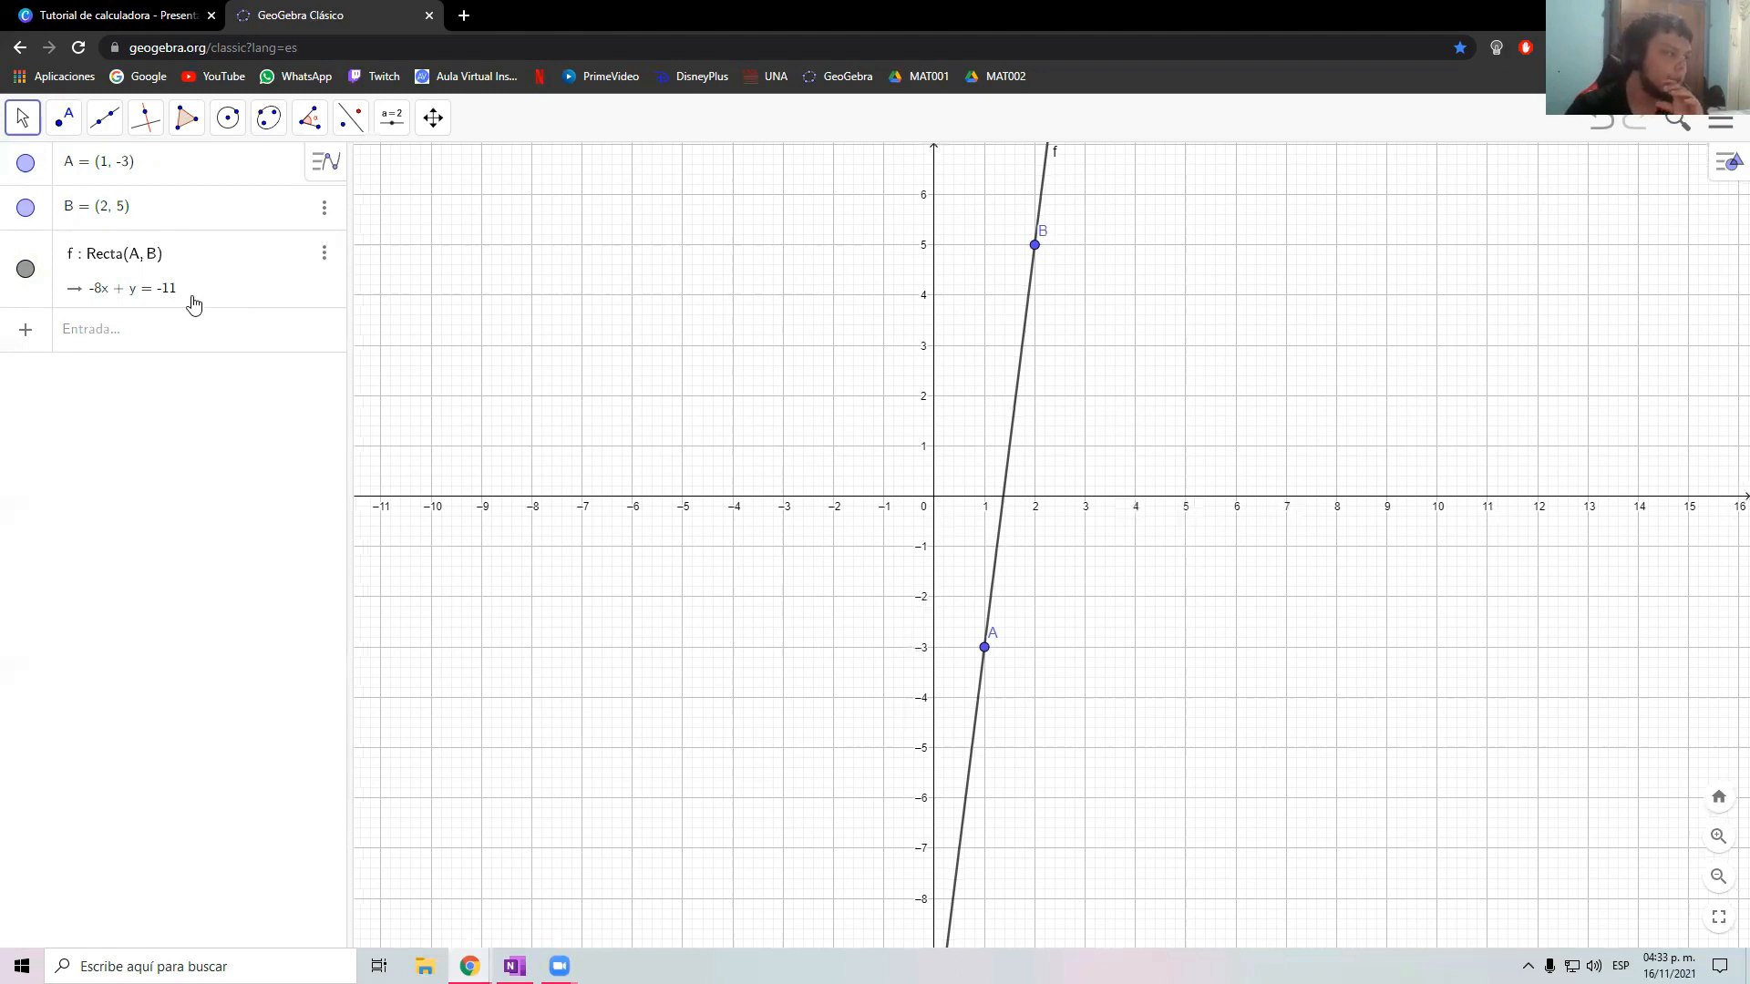
# Hide the line f and both points A and B from the graph
pyautogui.click(32, 272)
pyautogui.click(29, 274)
pyautogui.click(29, 270)
pyautogui.click(25, 195)
pyautogui.click(25, 162)
# Look up the criterion for the line through (1,-3) and (2,5) in OneNote and on the Canva slide "Por ejemplo"
pyautogui.click(106, 333)
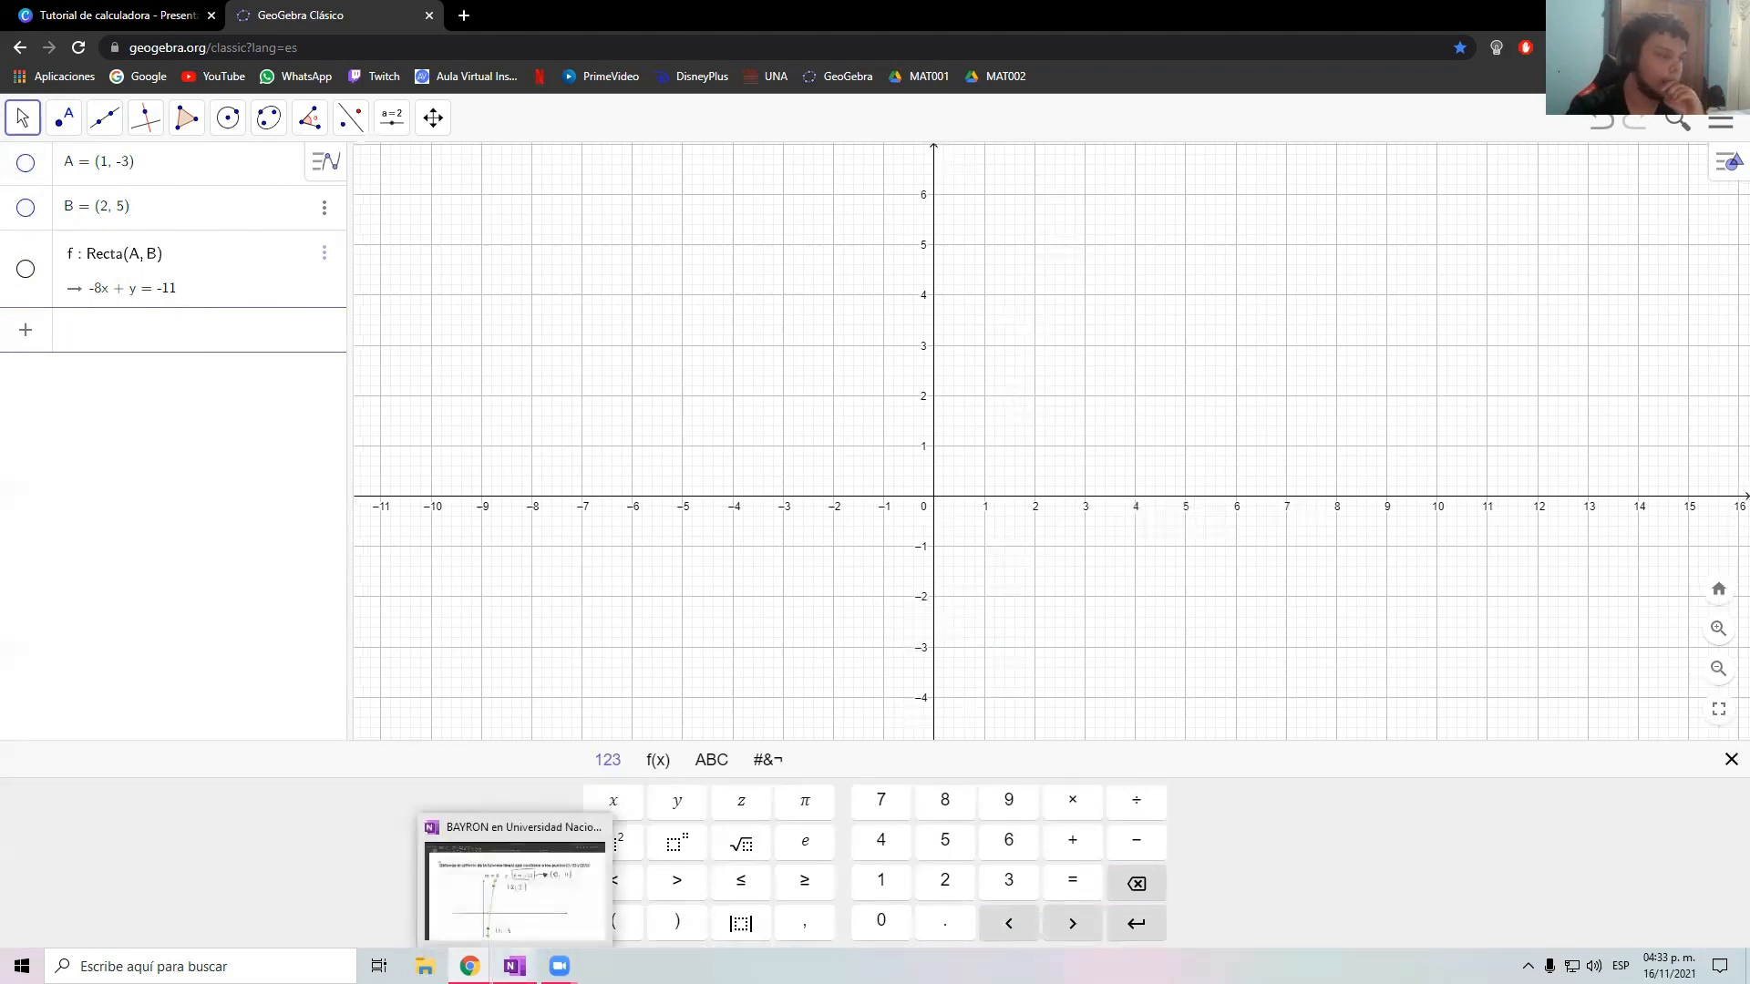
pyautogui.click(514, 966)
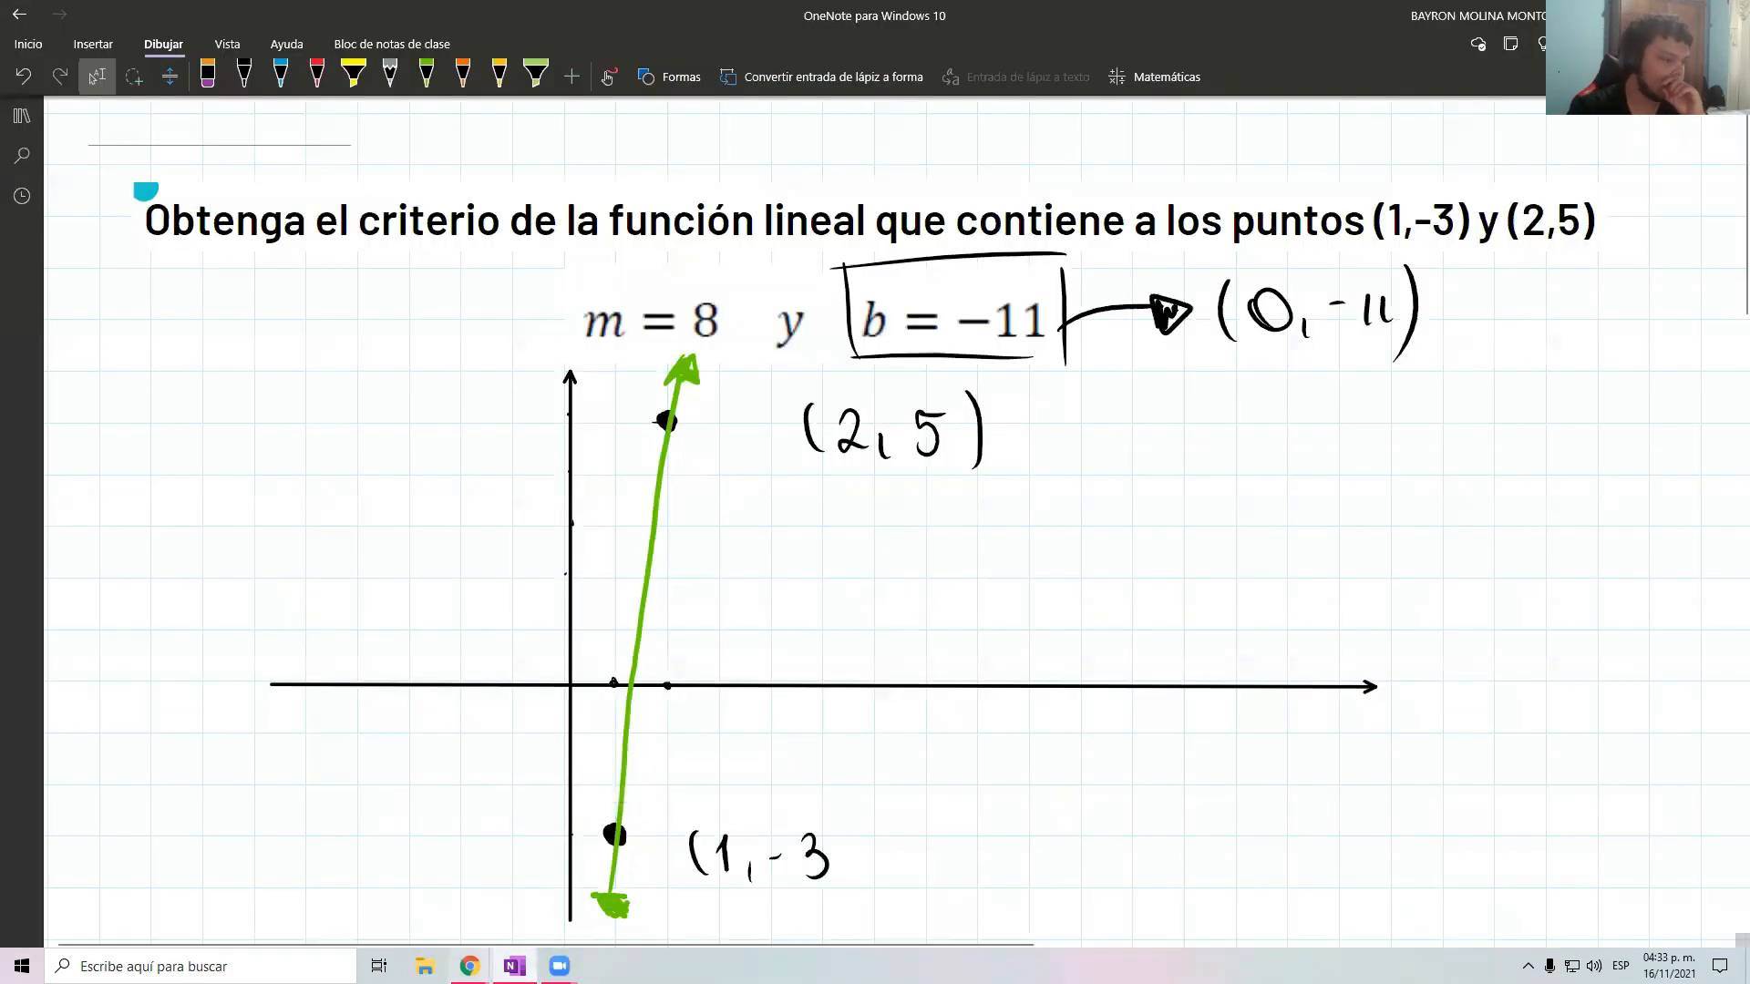
pyautogui.moveTo(469, 964)
pyautogui.click(383, 920)
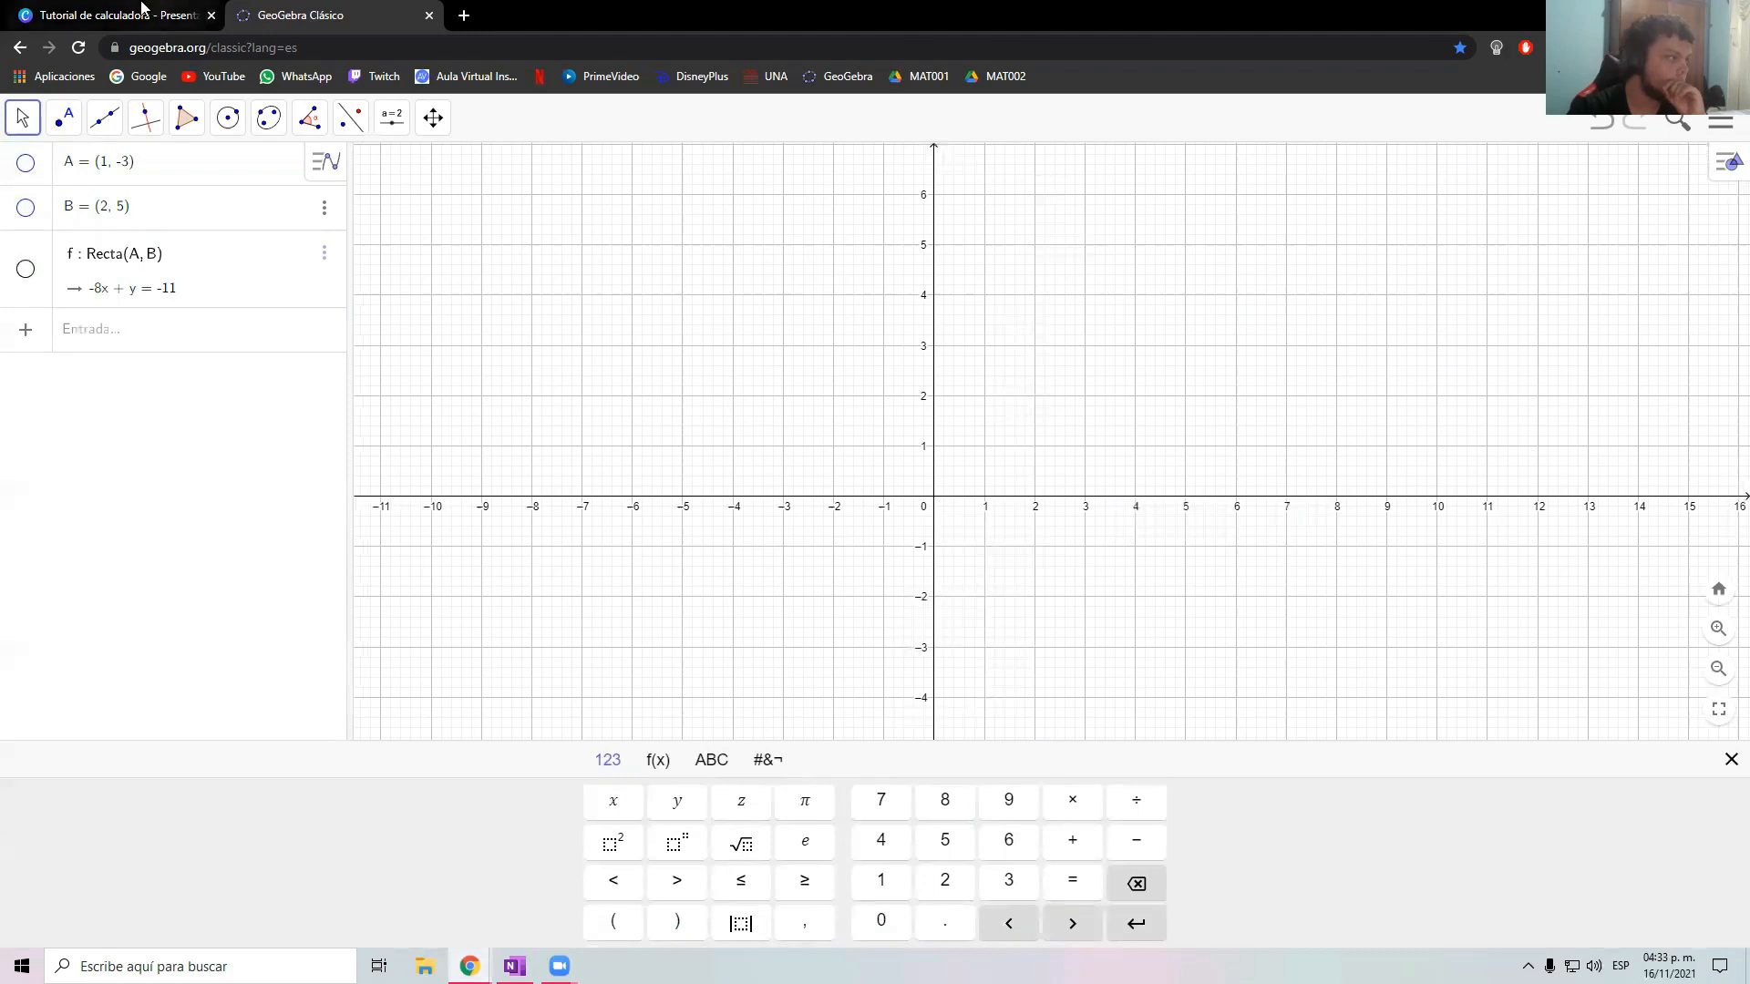
pyautogui.click(109, 15)
pyautogui.click(1044, 855)
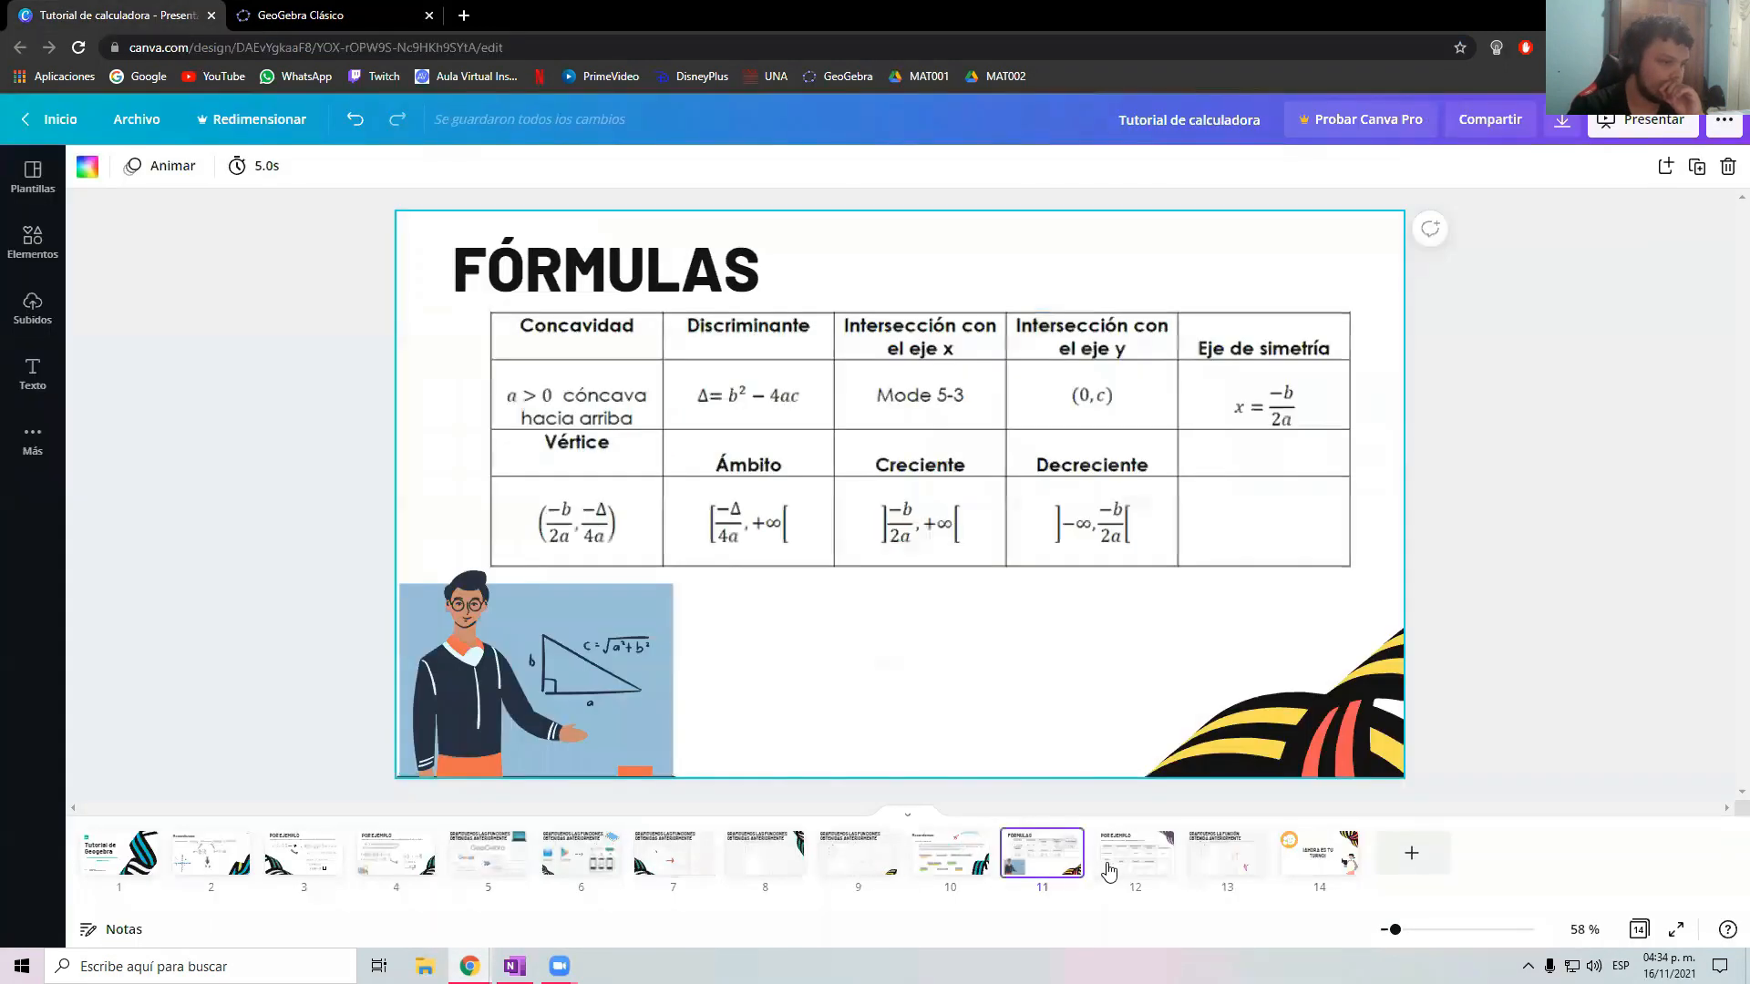
pyautogui.click(1151, 843)
pyautogui.click(310, 861)
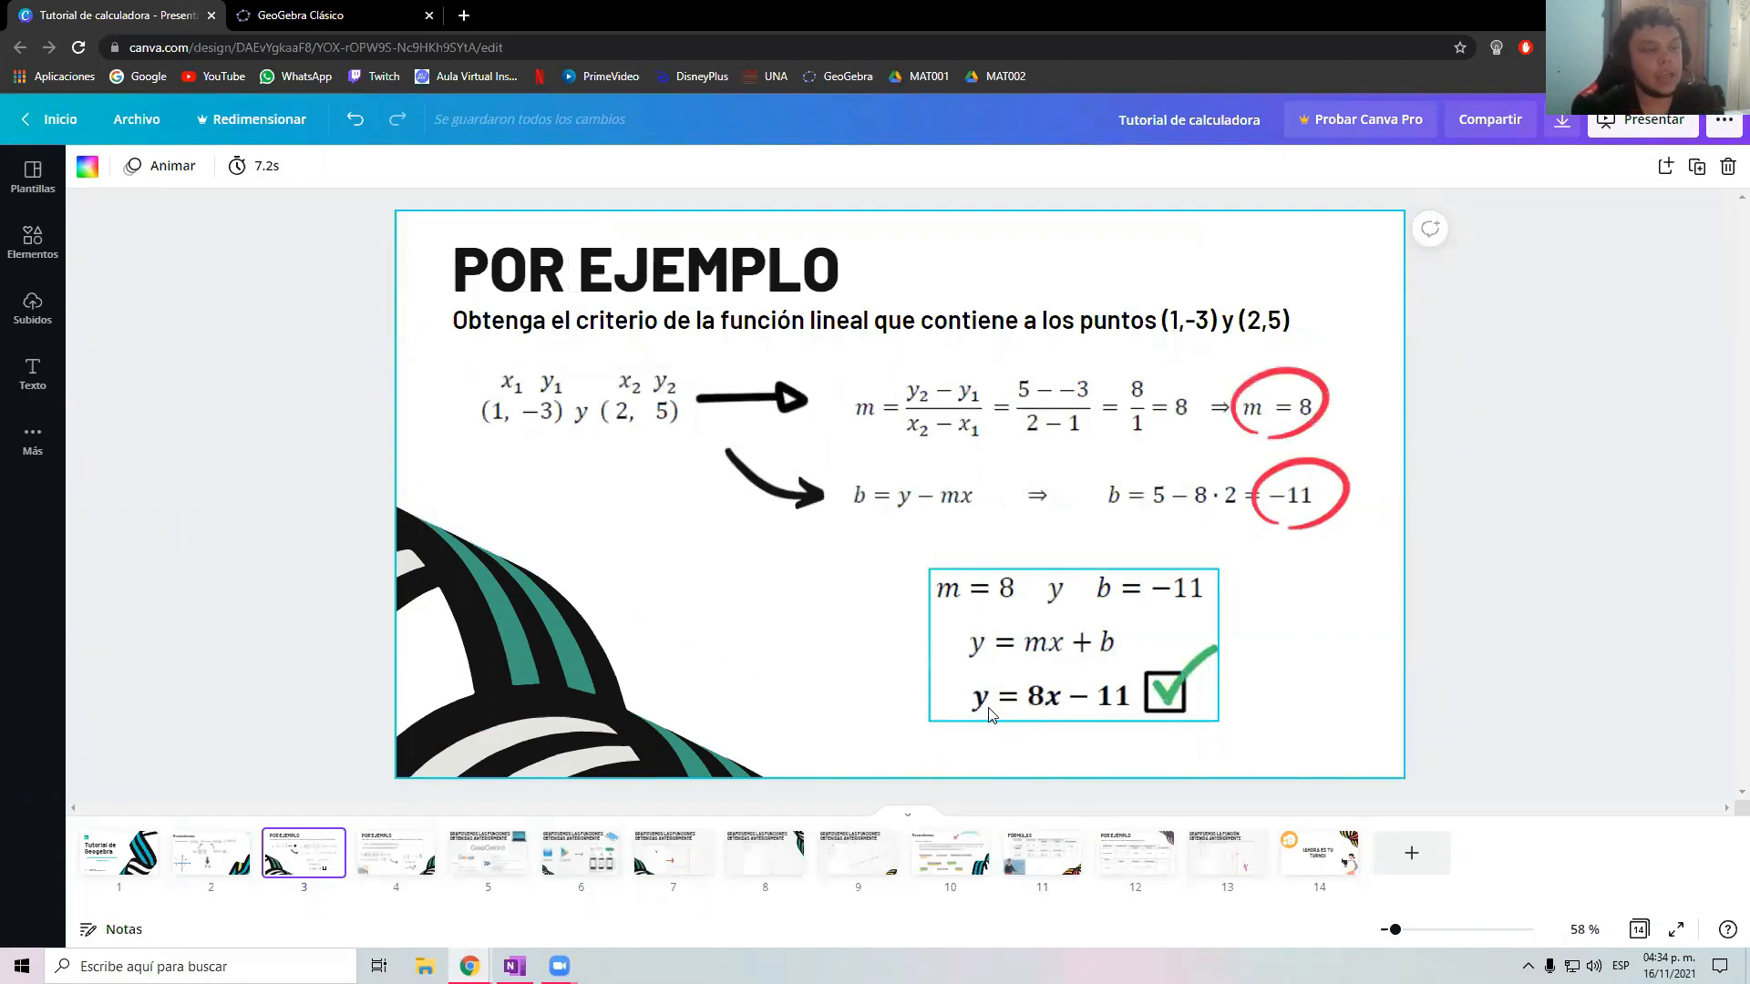
# Switch back to GeoGebra and graph the function y = 8x - 11
pyautogui.click(301, 14)
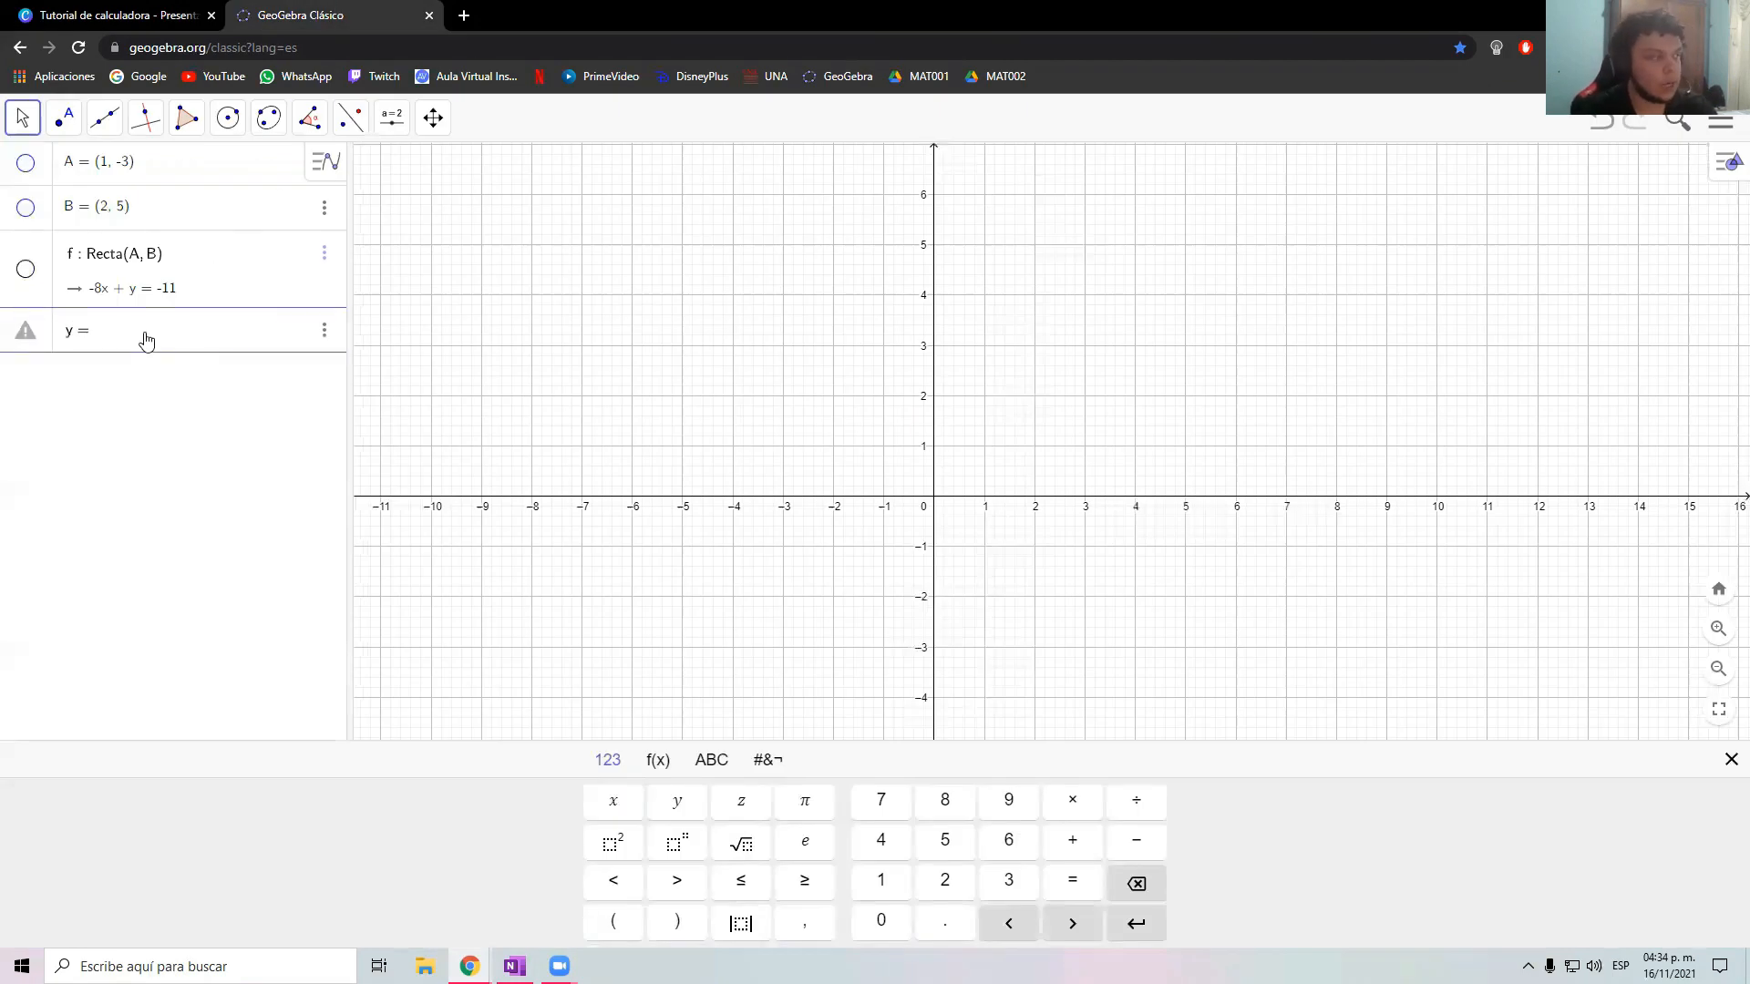
pyautogui.click(128, 14)
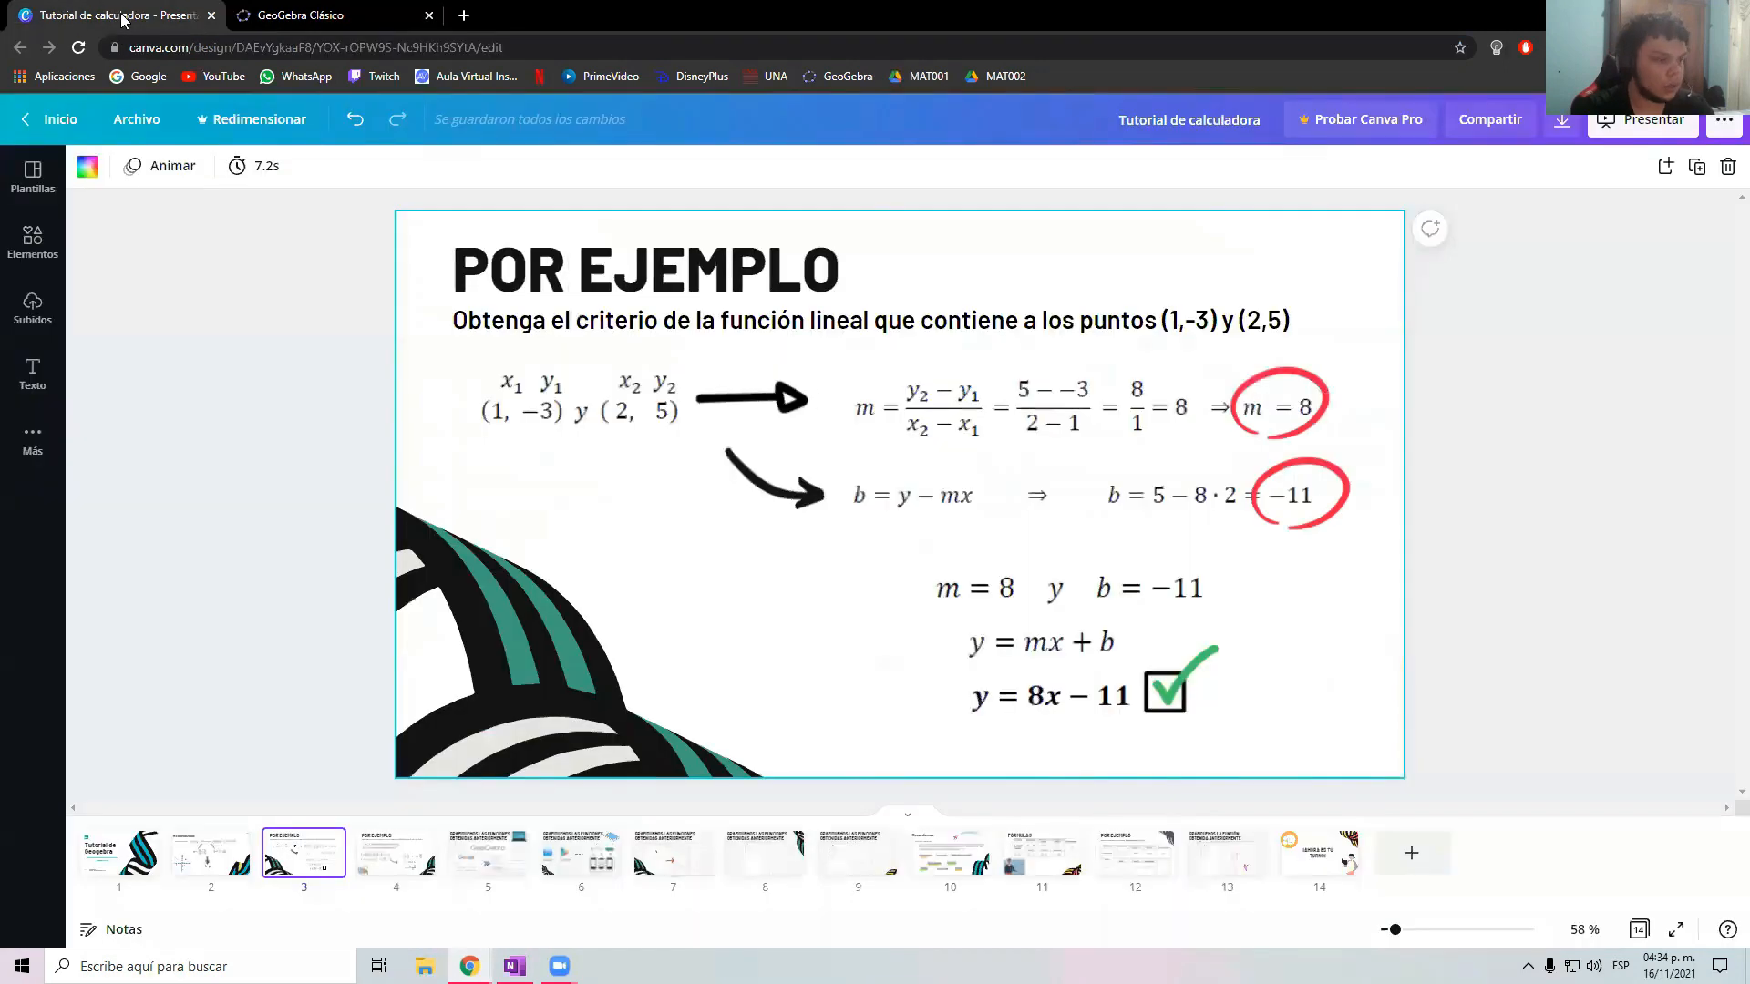
pyautogui.click(290, 11)
pyautogui.write('8')
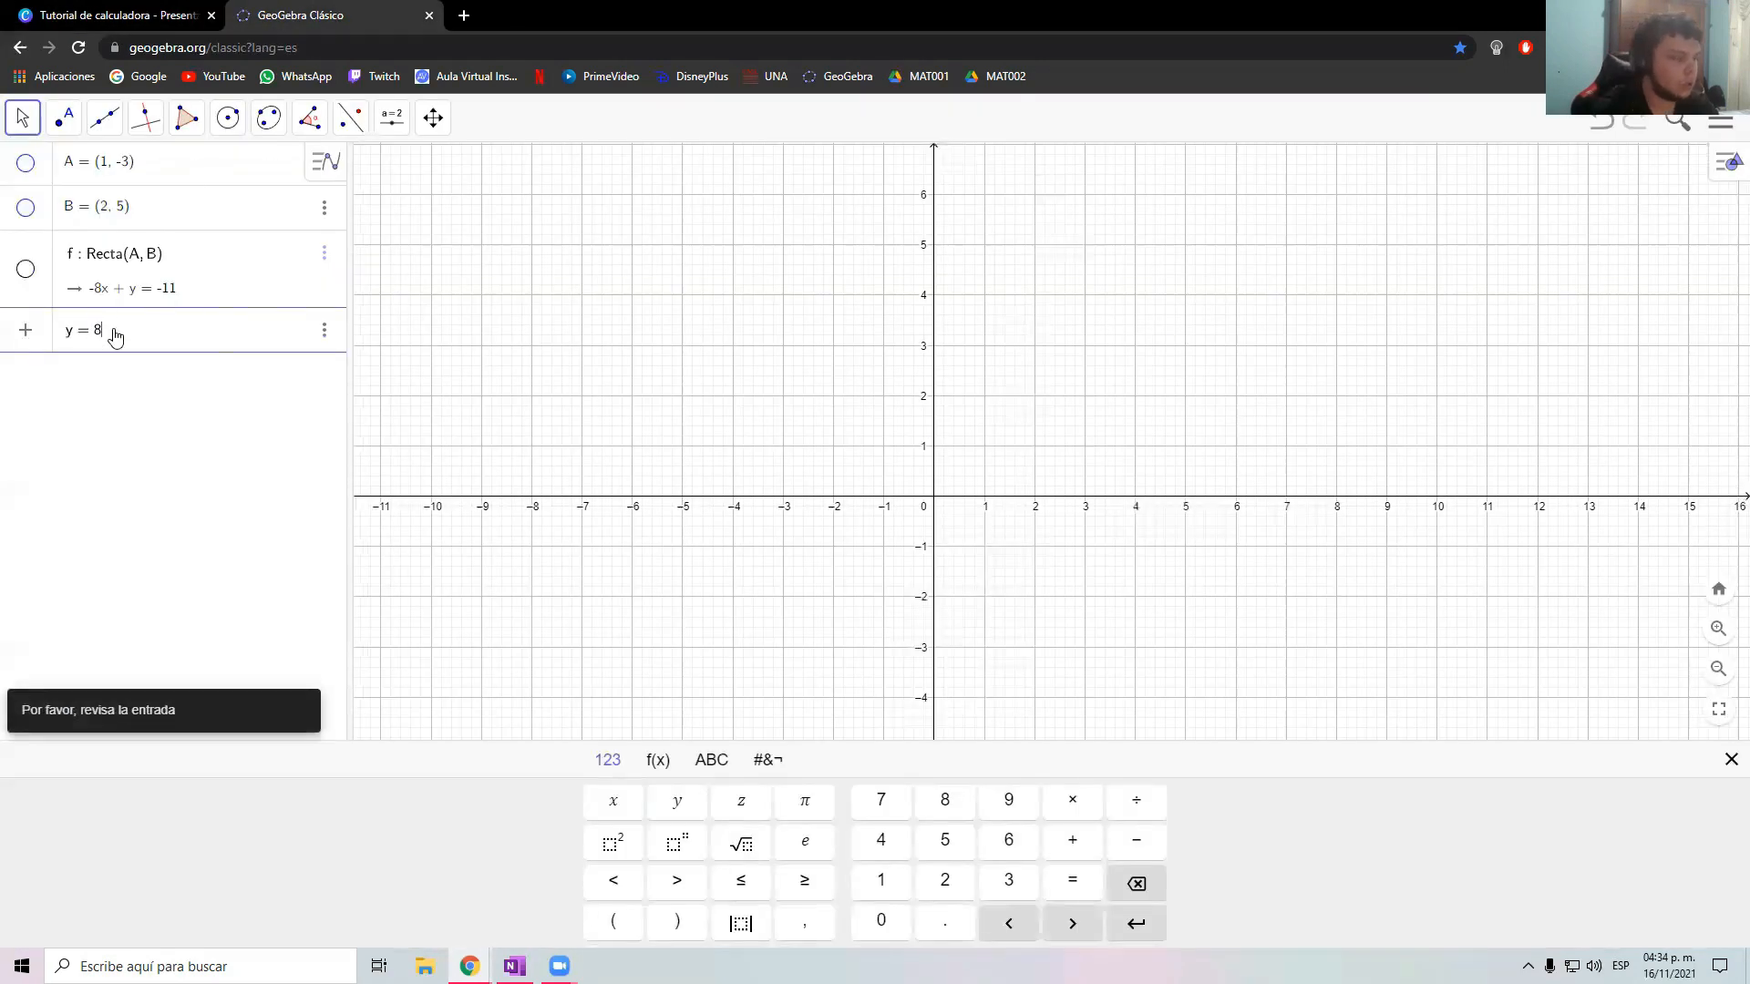
pyautogui.write('x - 11')
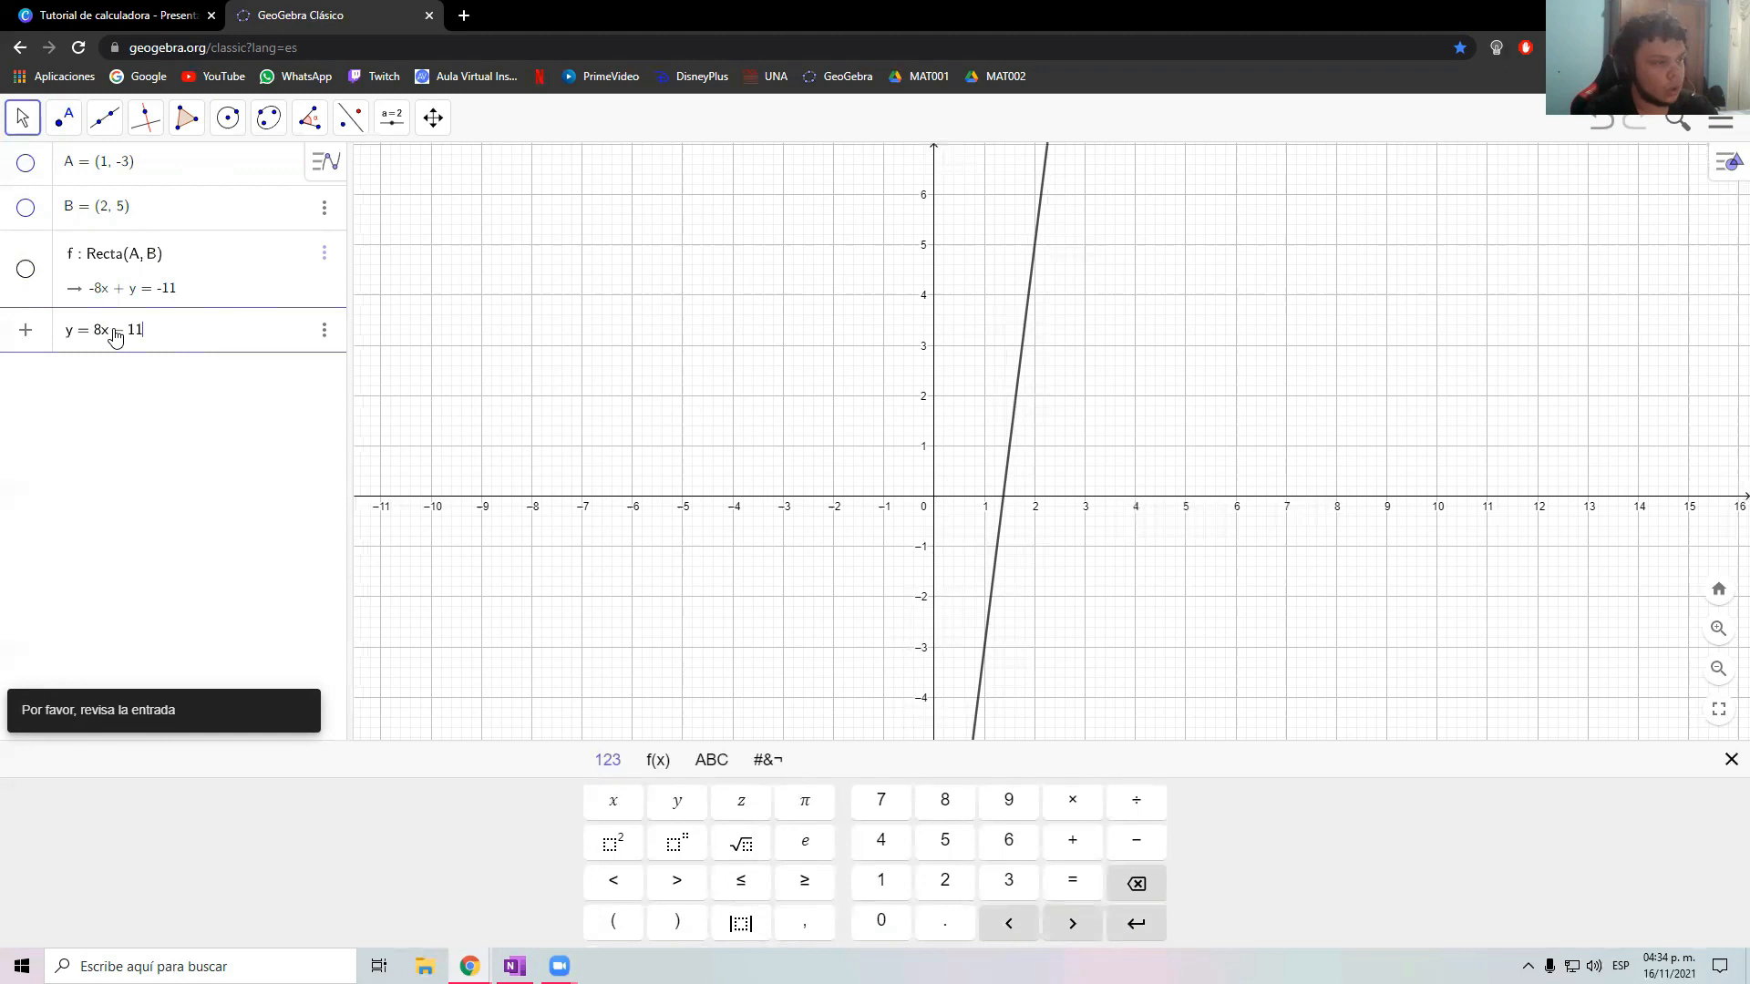
pyautogui.press('Return')
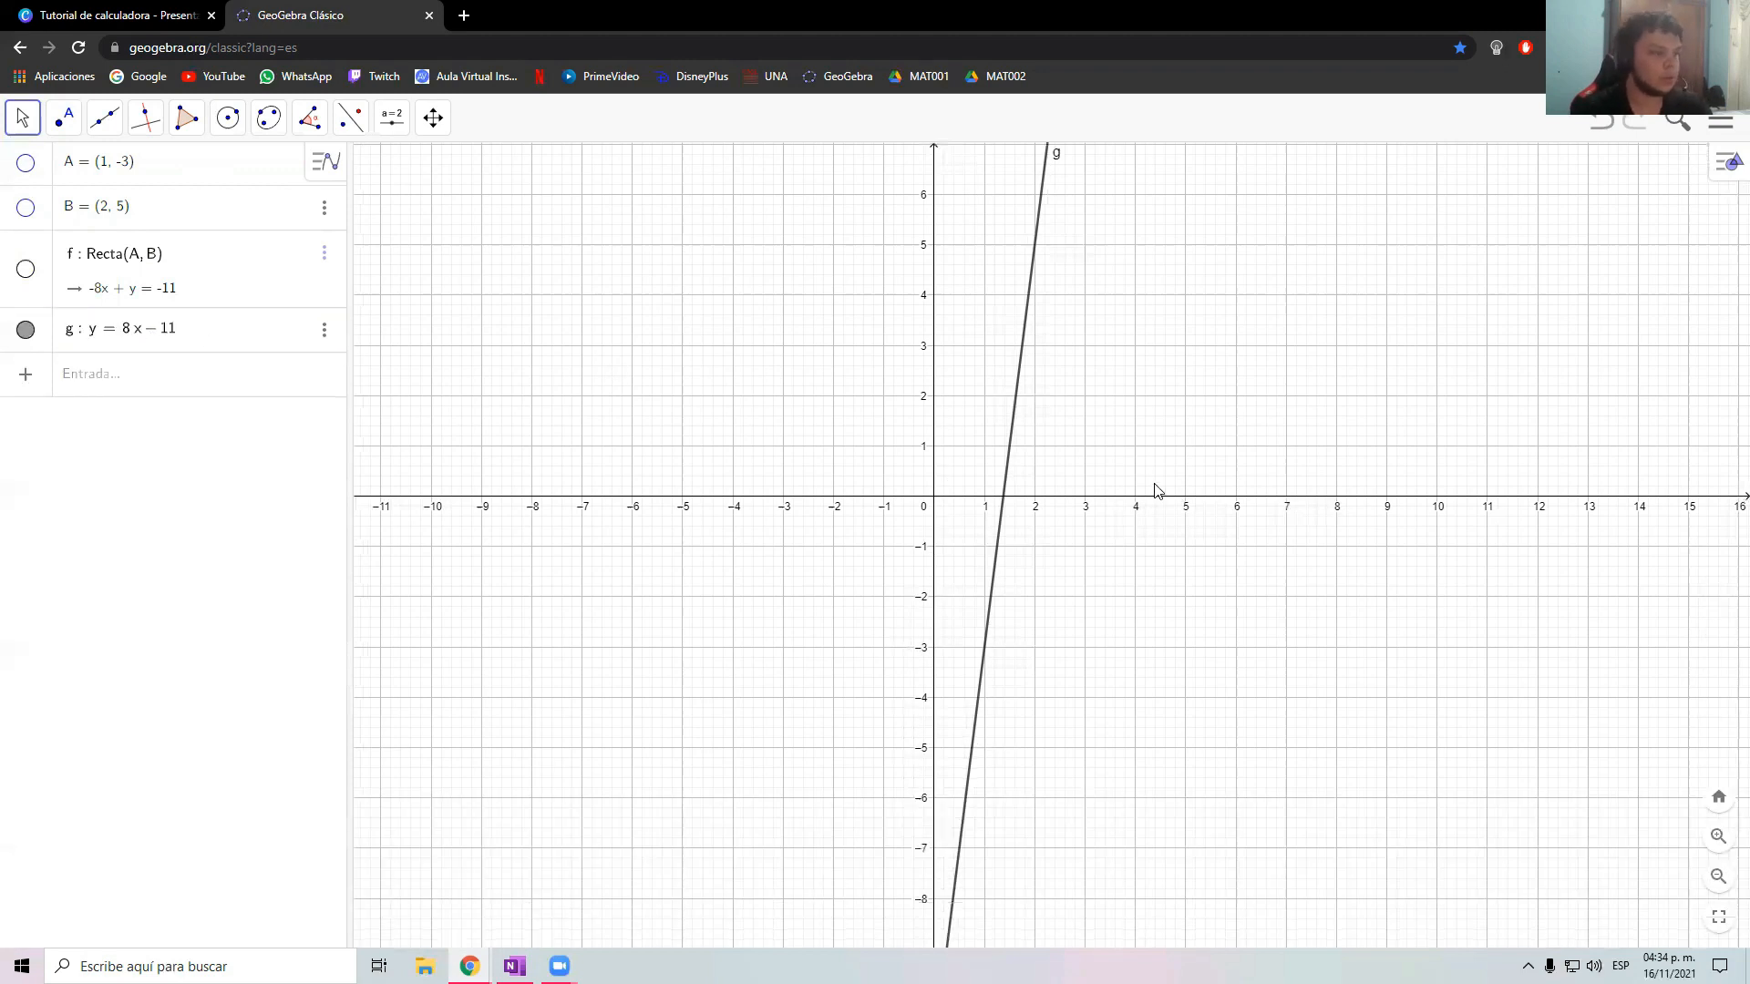
# Show points A and B again on the graph of y = 8x - 11
pyautogui.scroll(-3, 1036, 418)
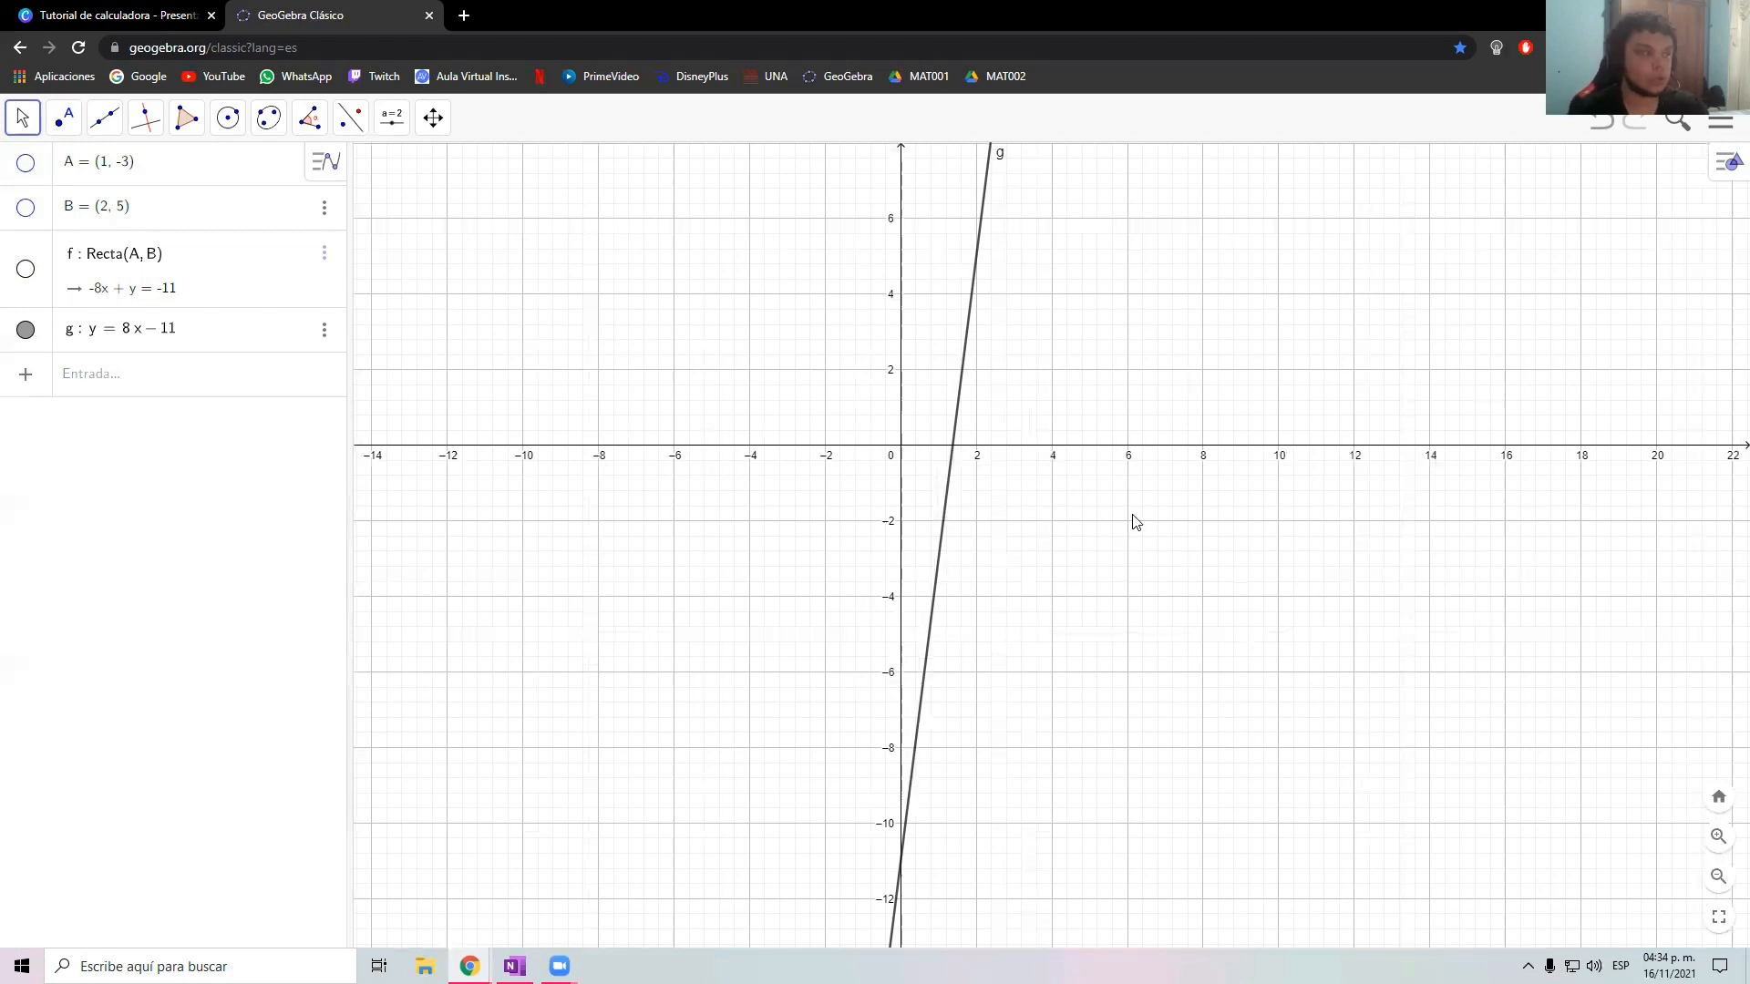
pyautogui.scroll(4, 447, 440)
pyautogui.moveTo(885, 351); pyautogui.dragTo(498, 410)
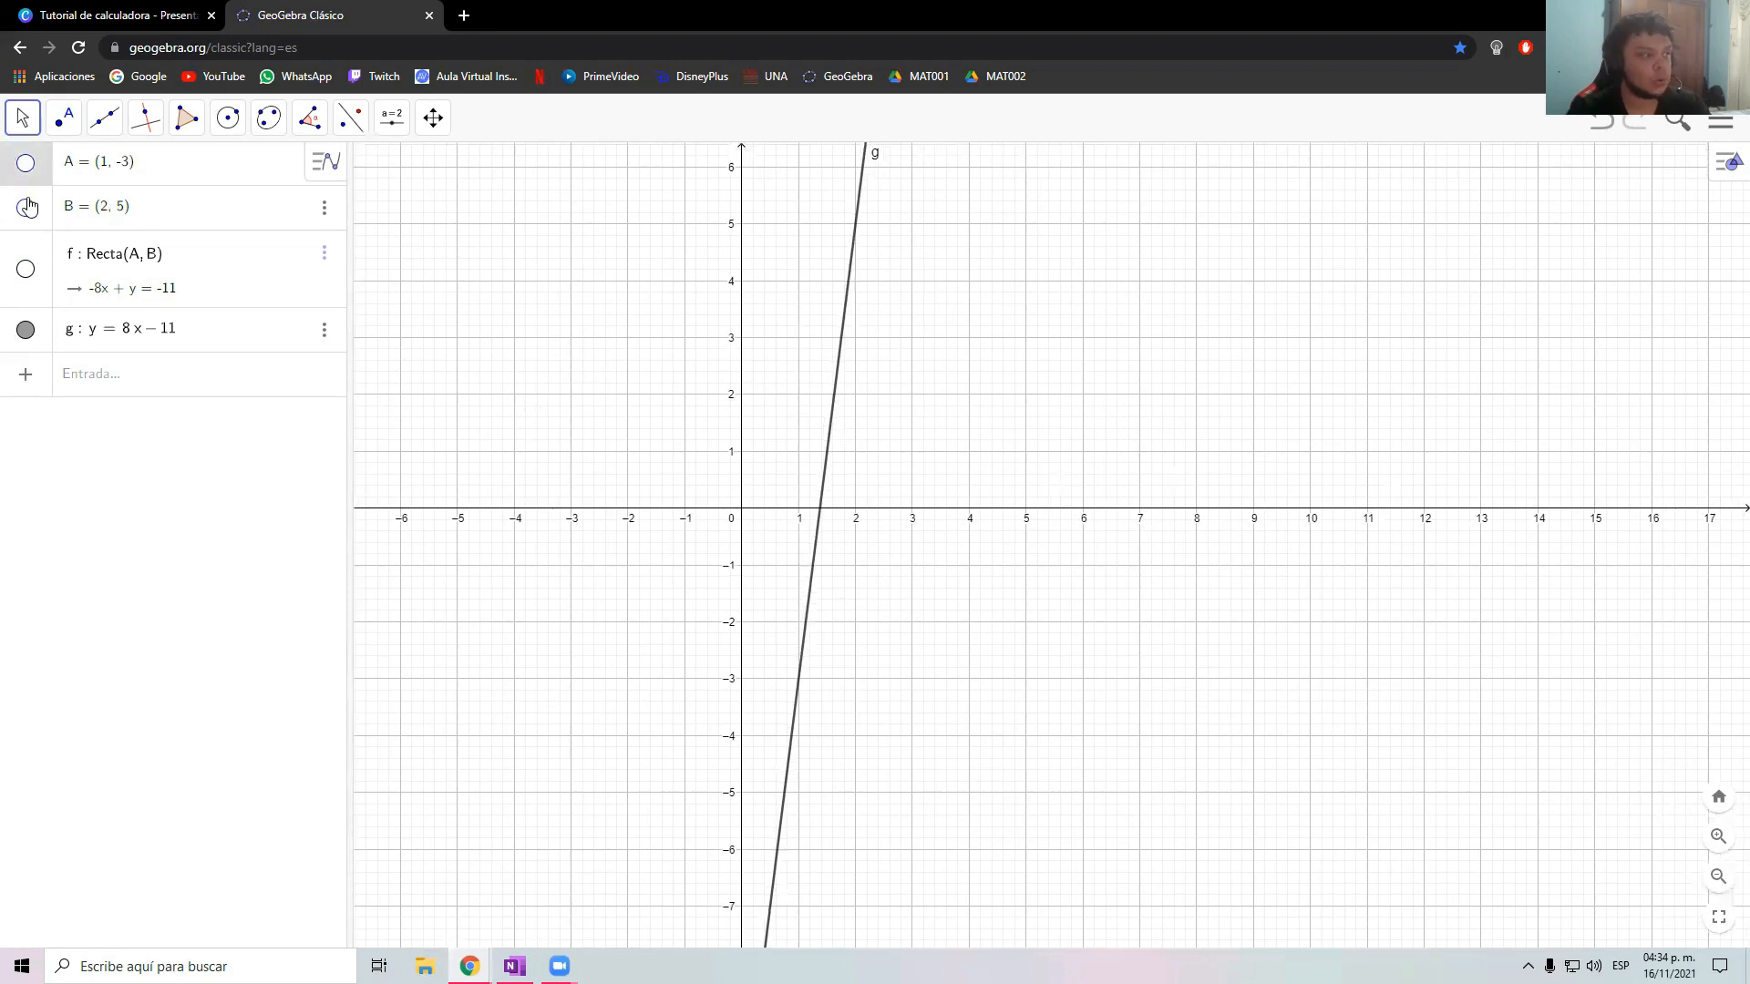
pyautogui.click(26, 163)
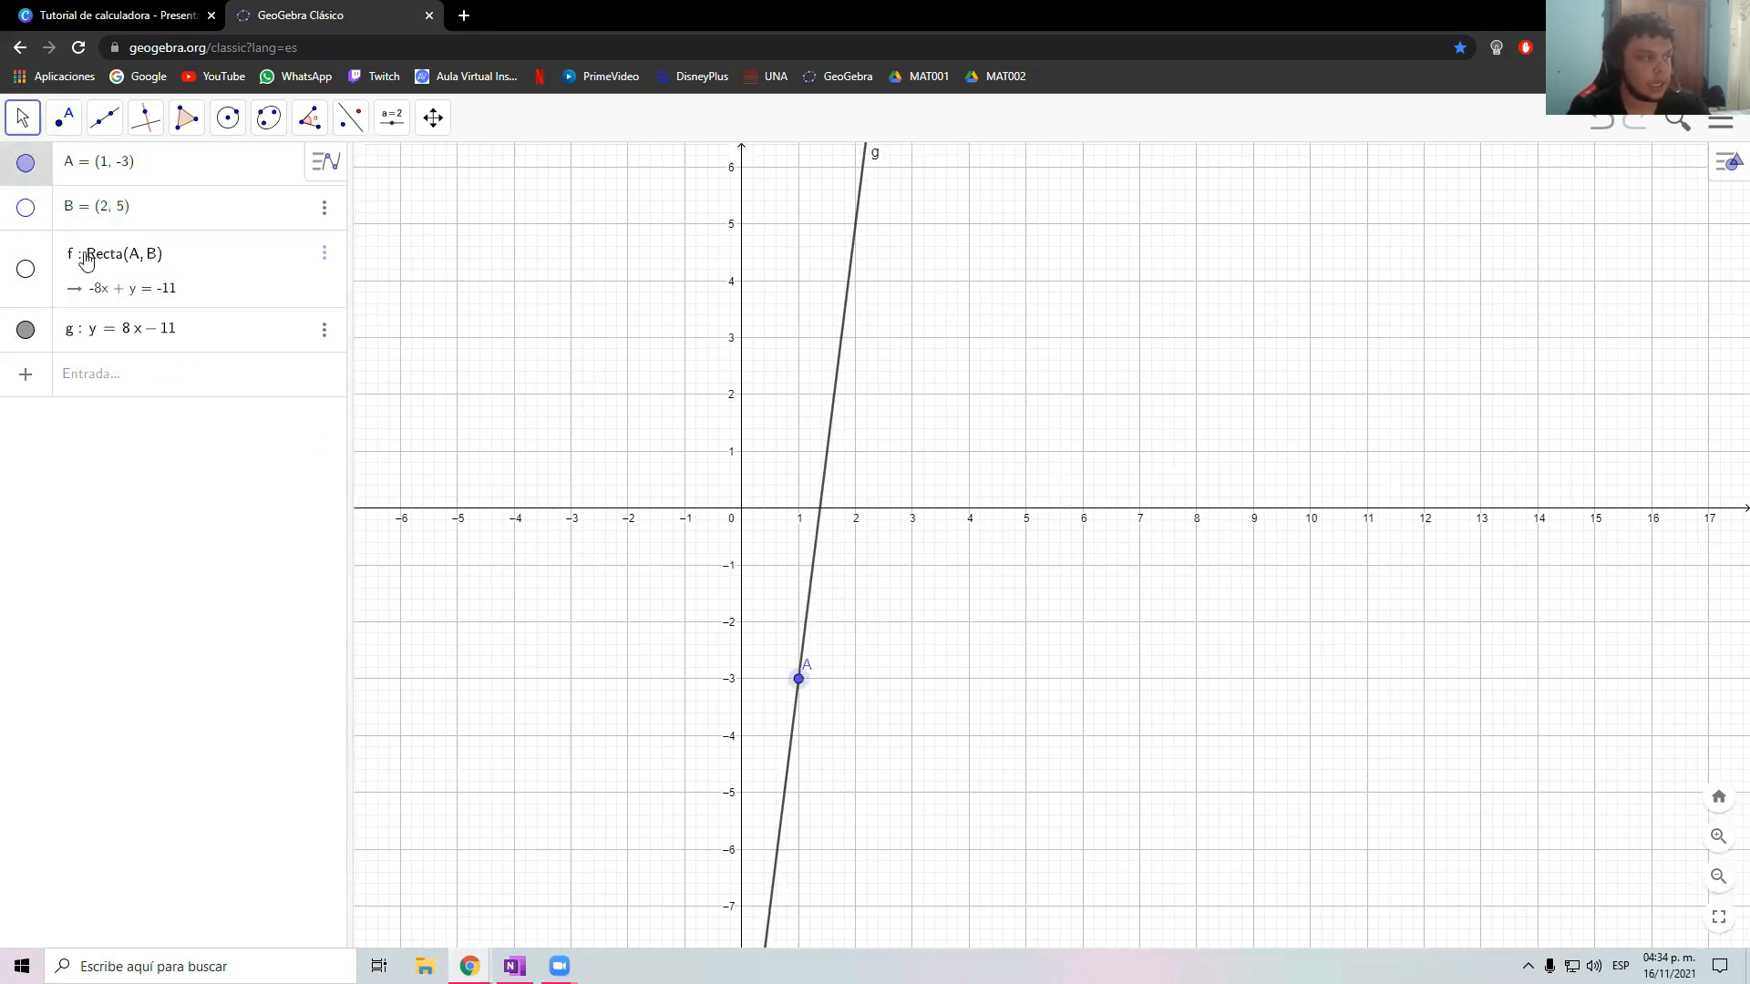
pyautogui.click(26, 208)
pyautogui.moveTo(901, 344); pyautogui.dragTo(892, 359)
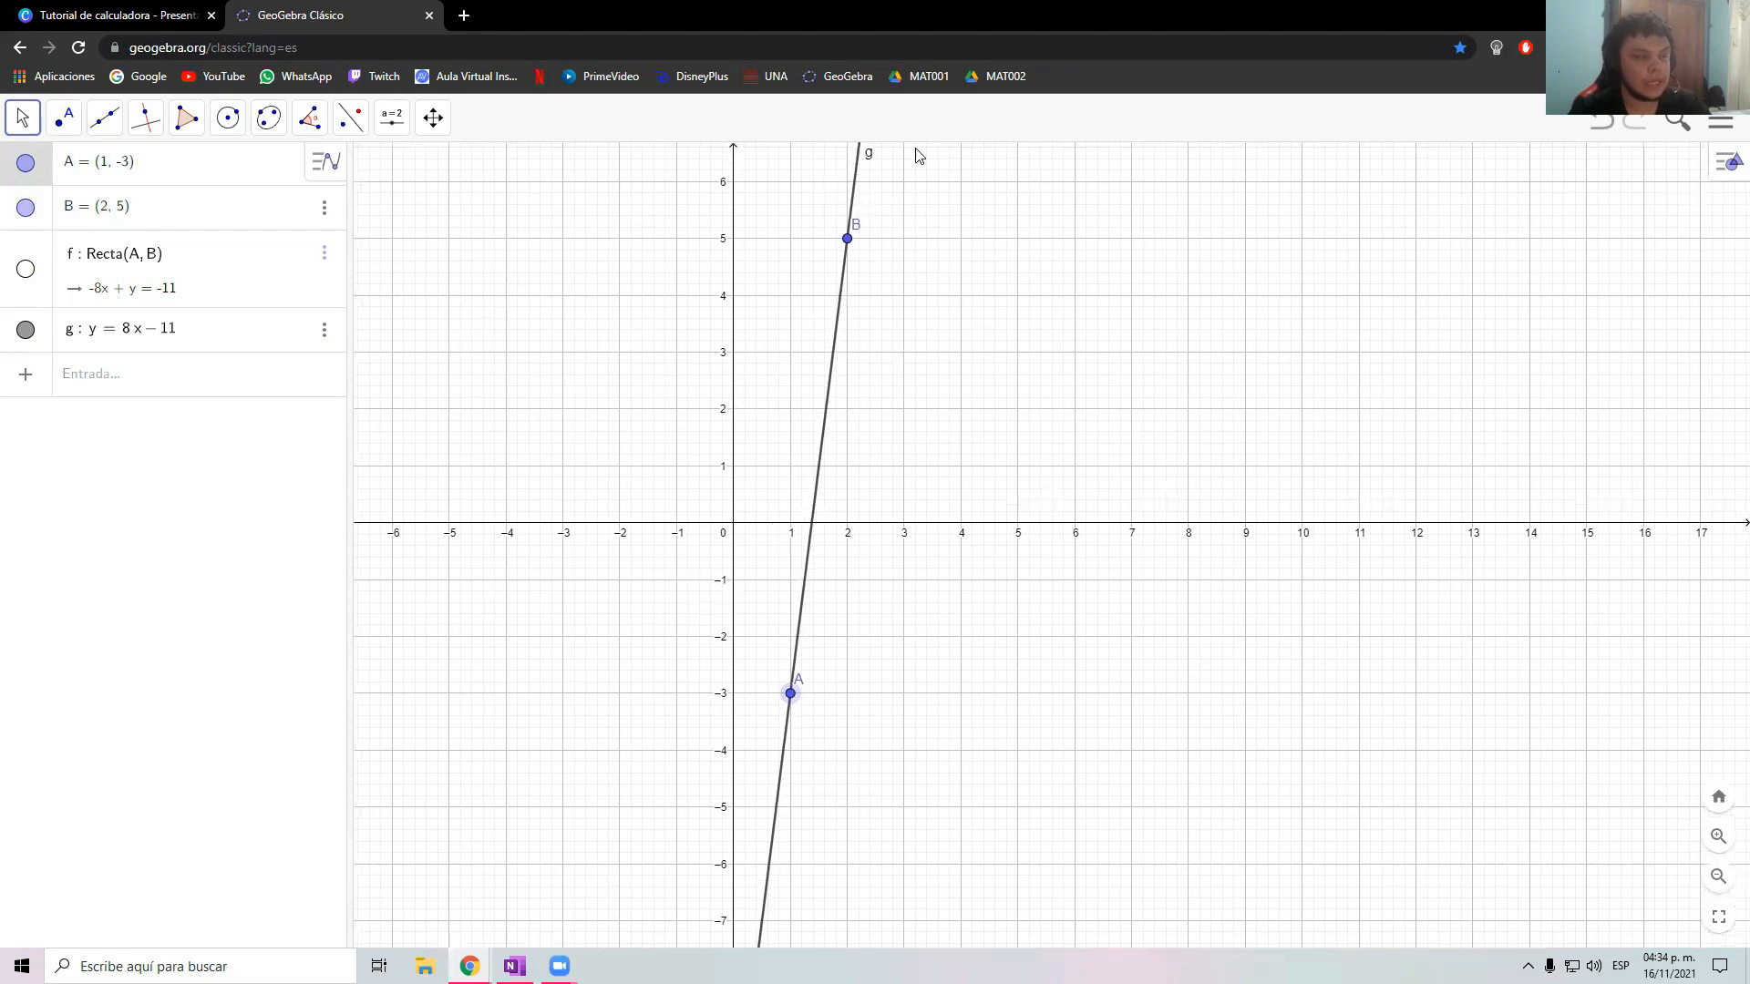
pyautogui.moveTo(925, 273); pyautogui.dragTo(945, 328)
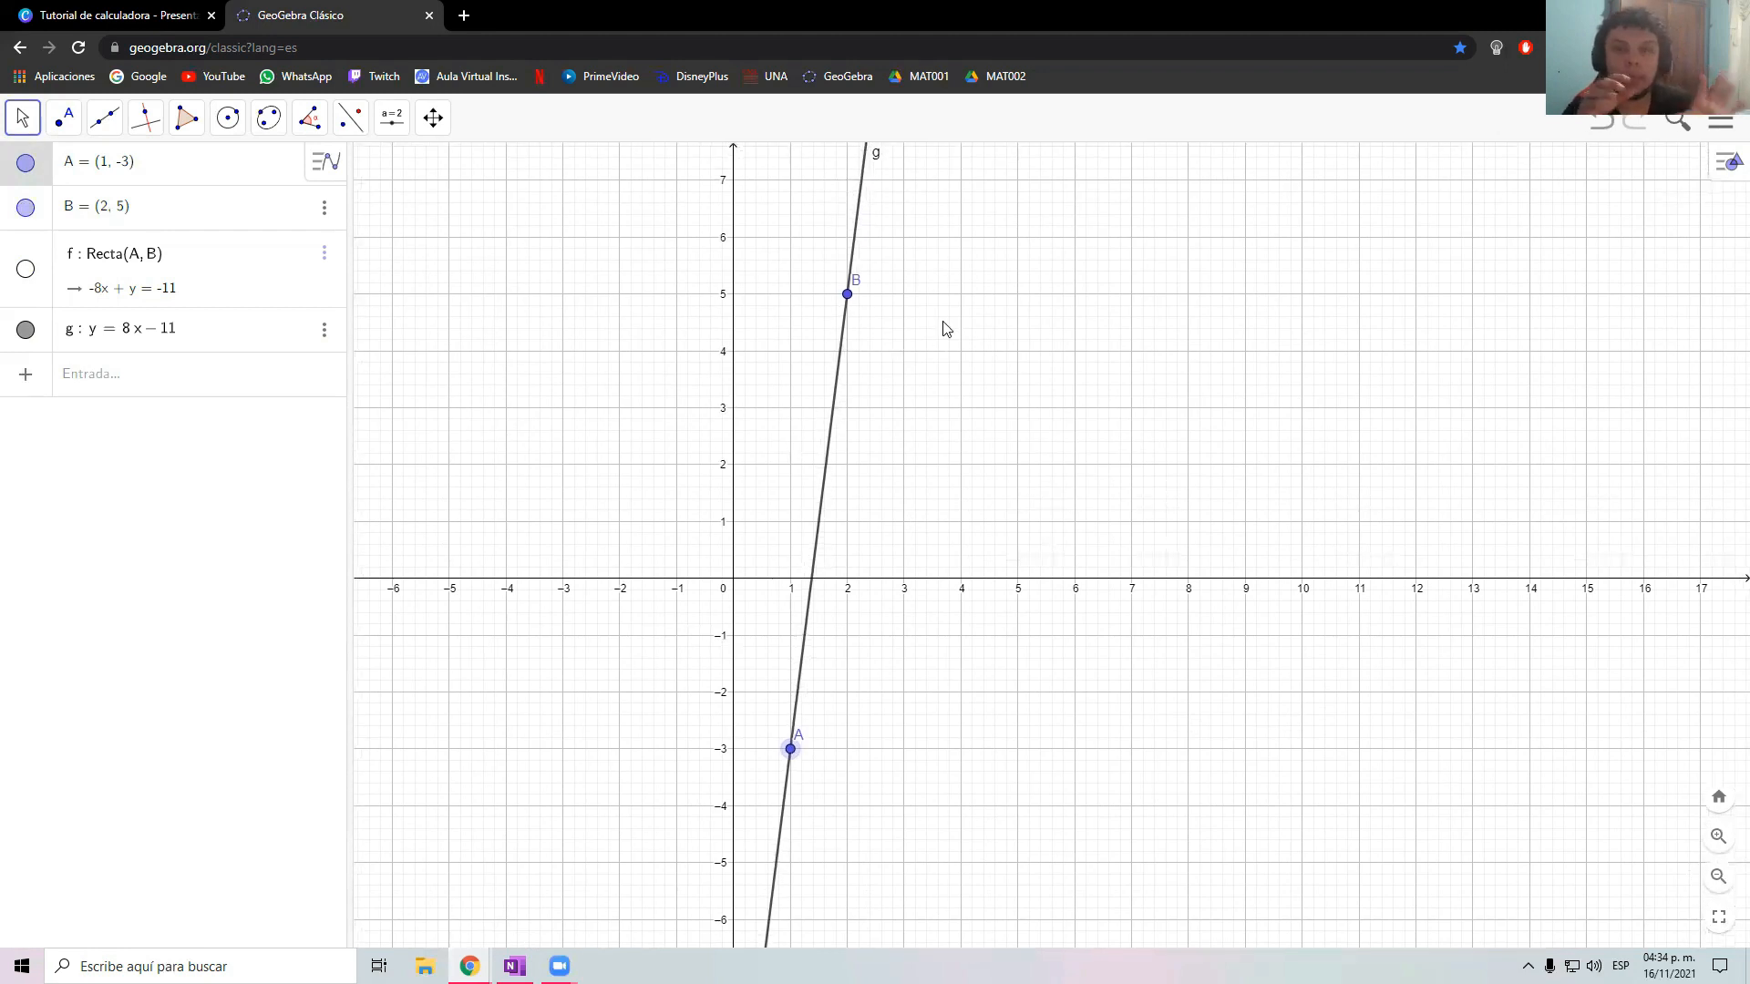
# Toggle the visibility of lines f and g to compare their graphs, finishing with g shown and f hidden
pyautogui.click(26, 331)
pyautogui.click(26, 331)
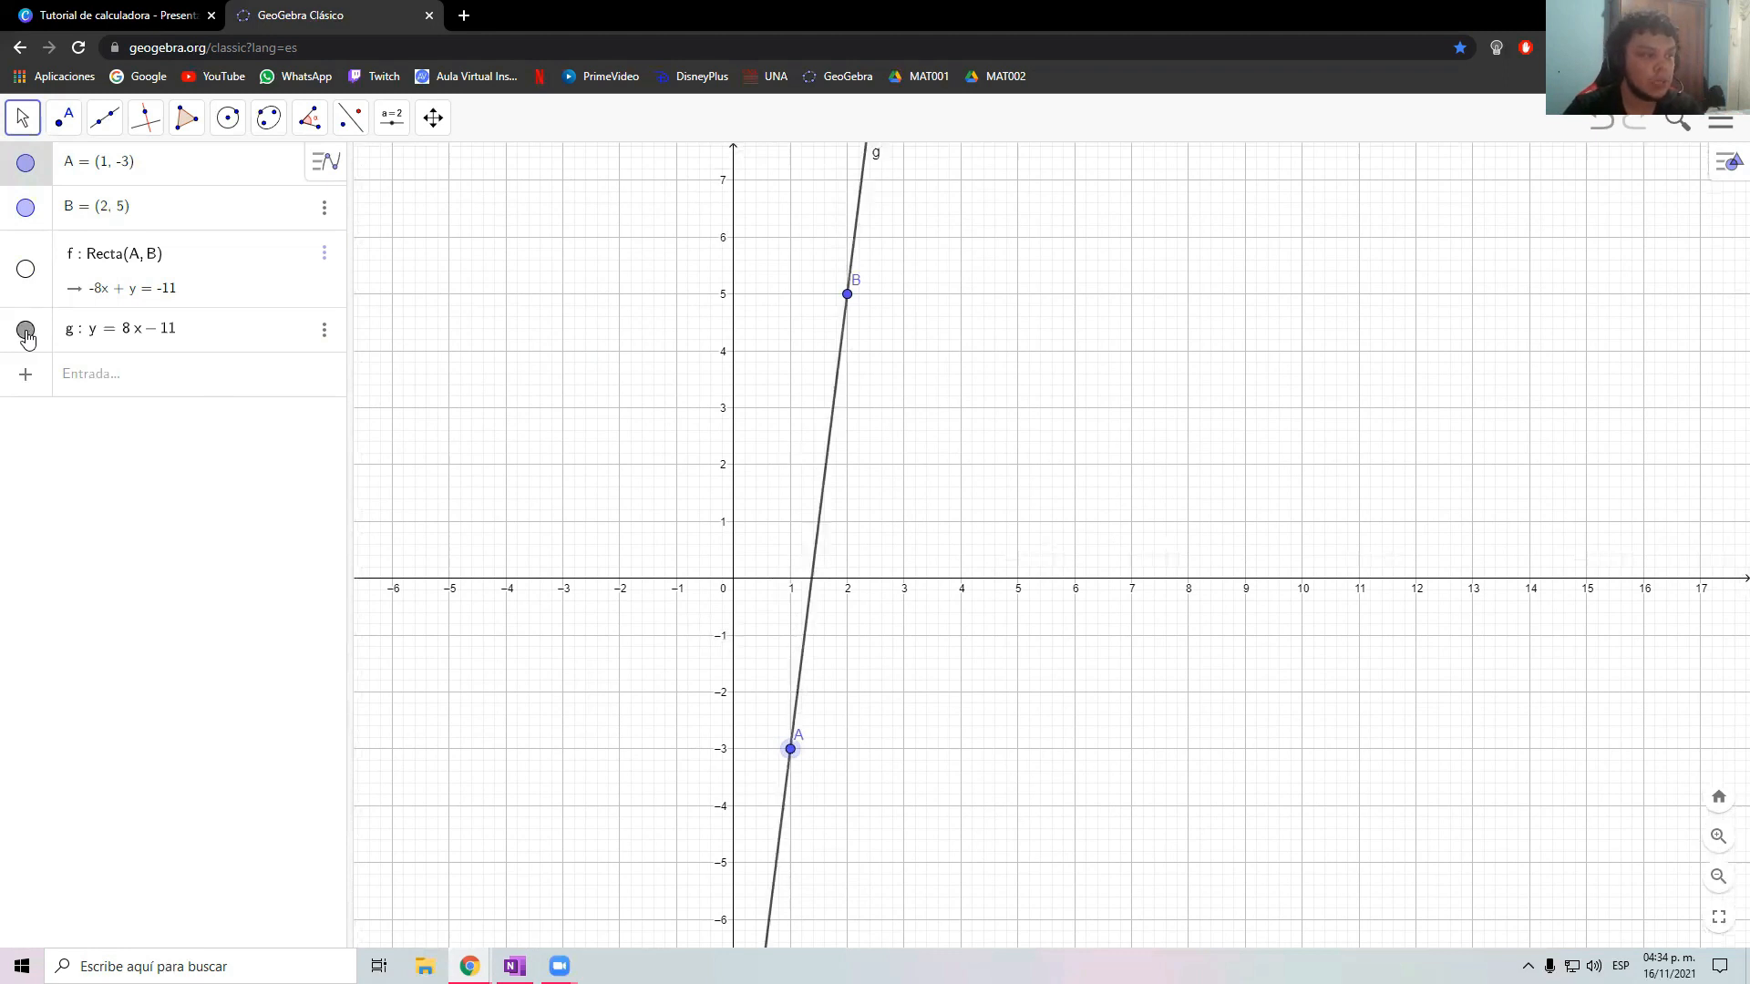
pyautogui.click(26, 331)
pyautogui.click(26, 331)
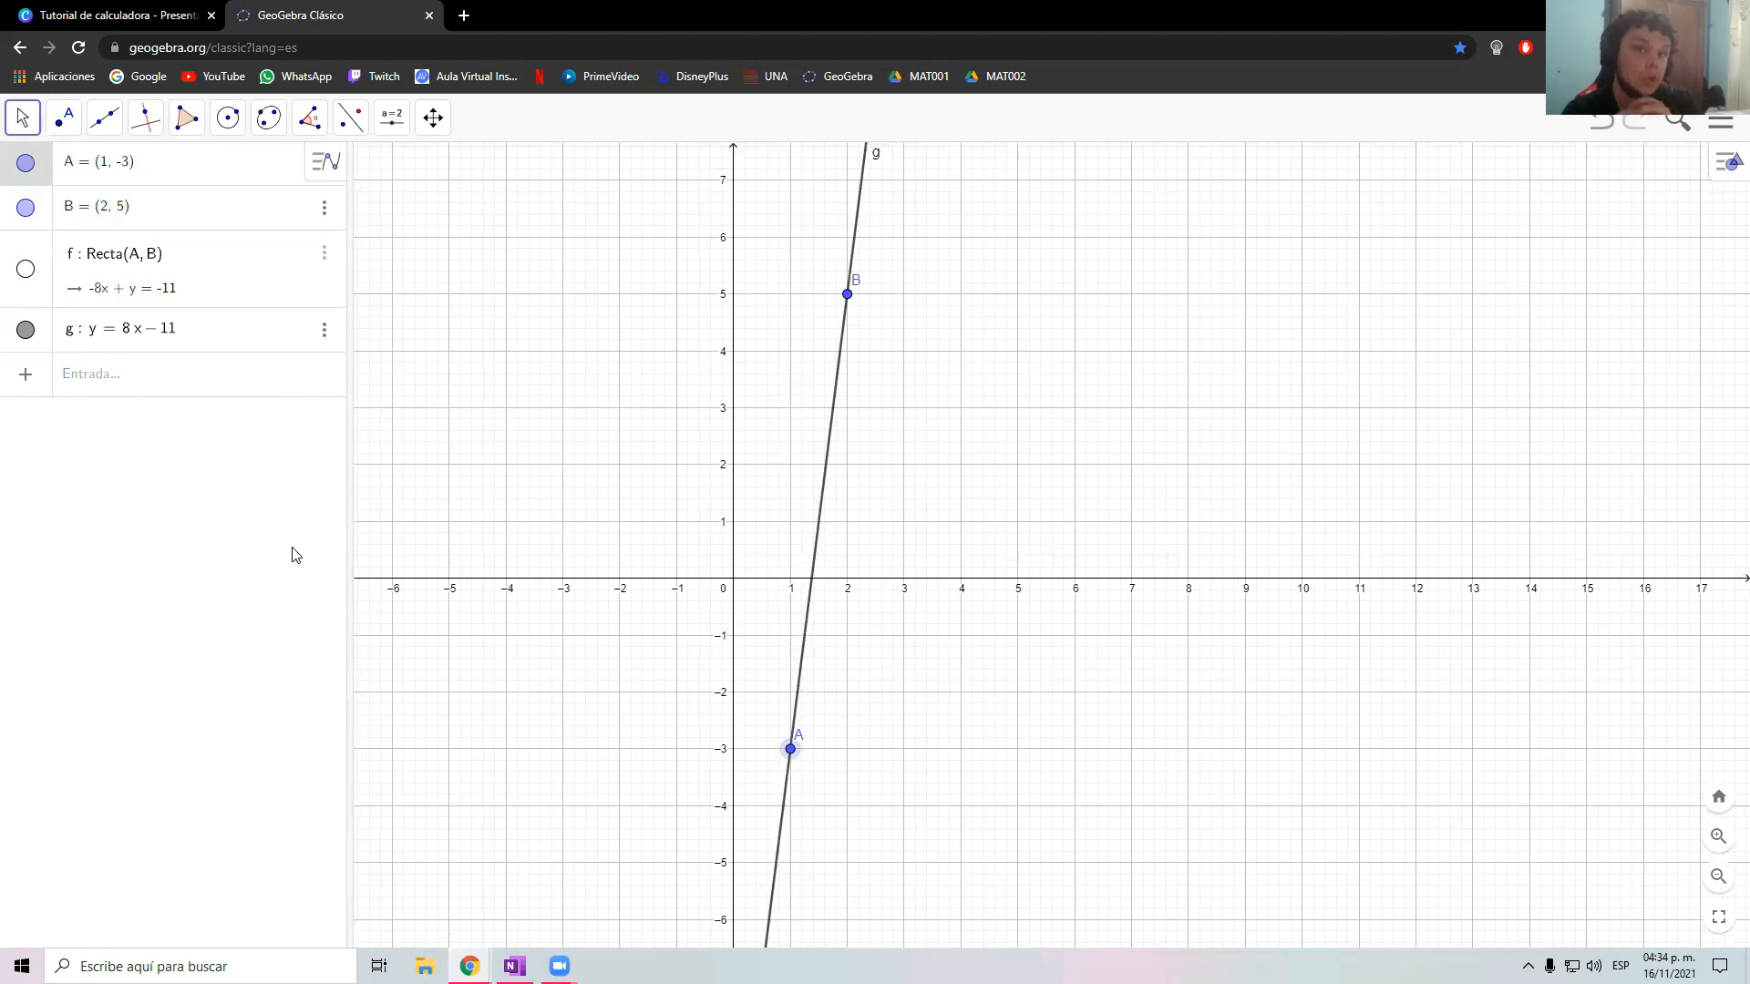
pyautogui.click(25, 331)
pyautogui.click(26, 271)
pyautogui.click(25, 271)
pyautogui.click(25, 271)
pyautogui.click(26, 271)
pyautogui.click(25, 271)
pyautogui.click(26, 271)
pyautogui.click(26, 271)
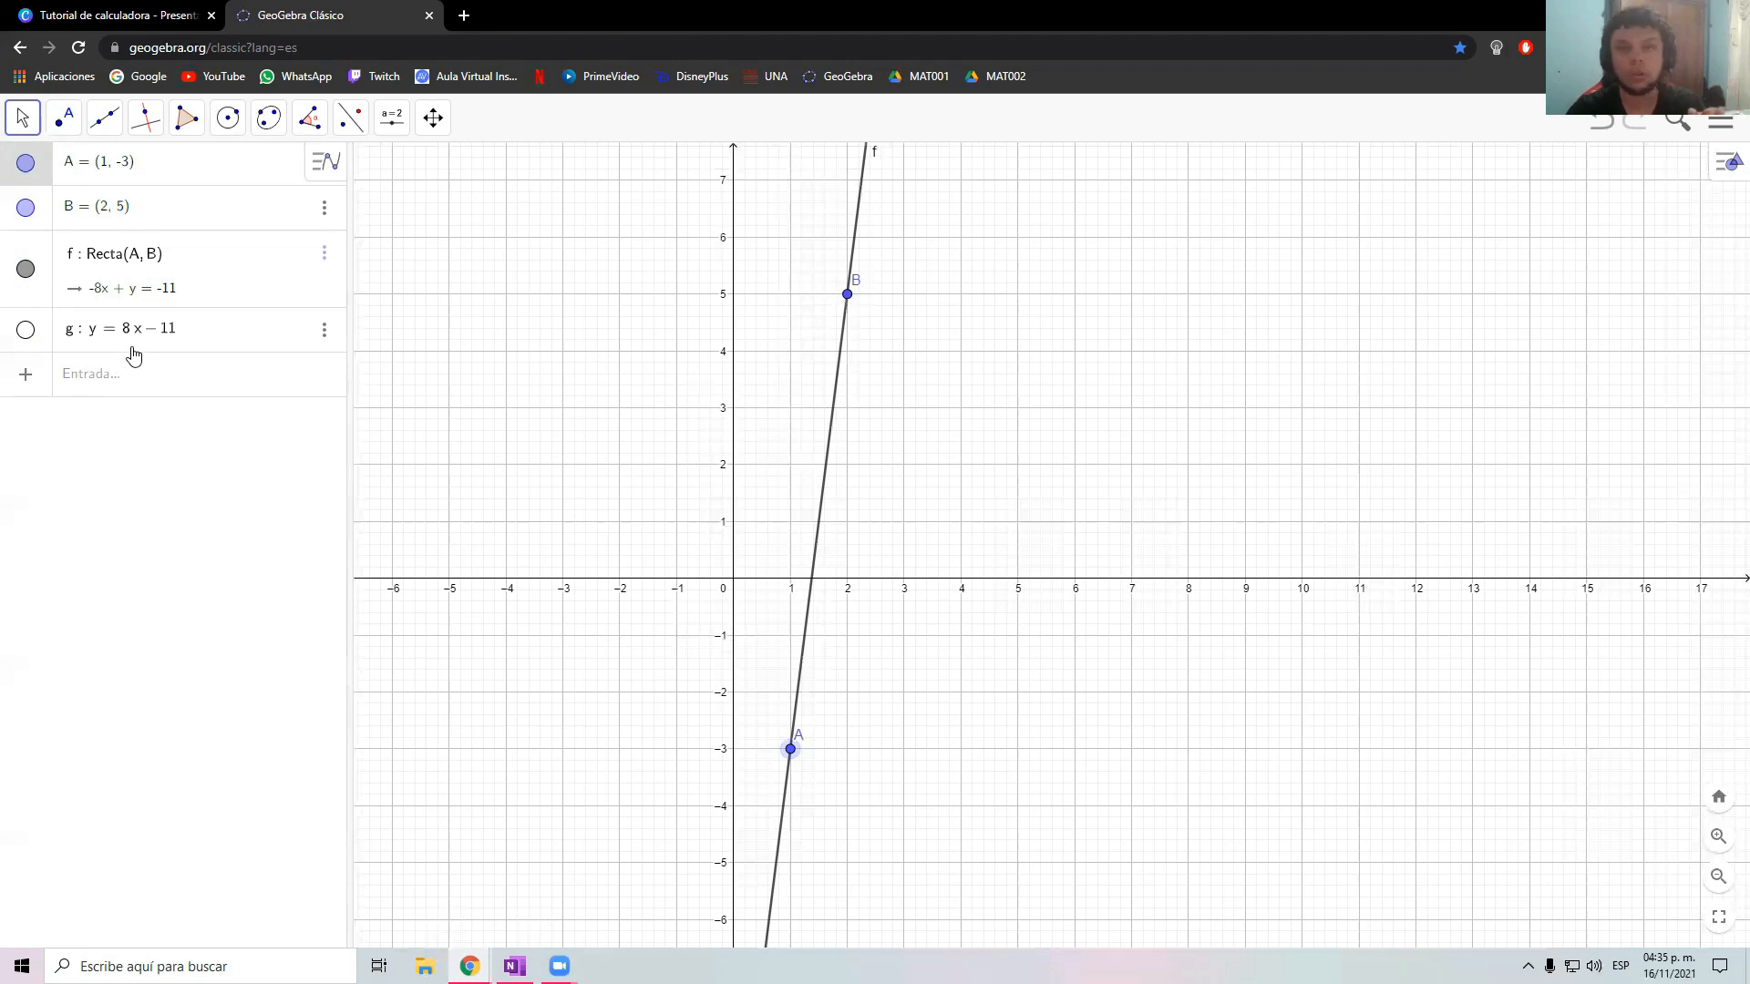
pyautogui.click(25, 330)
pyautogui.click(26, 269)
pyautogui.moveTo(1005, 403); pyautogui.dragTo(949, 433)
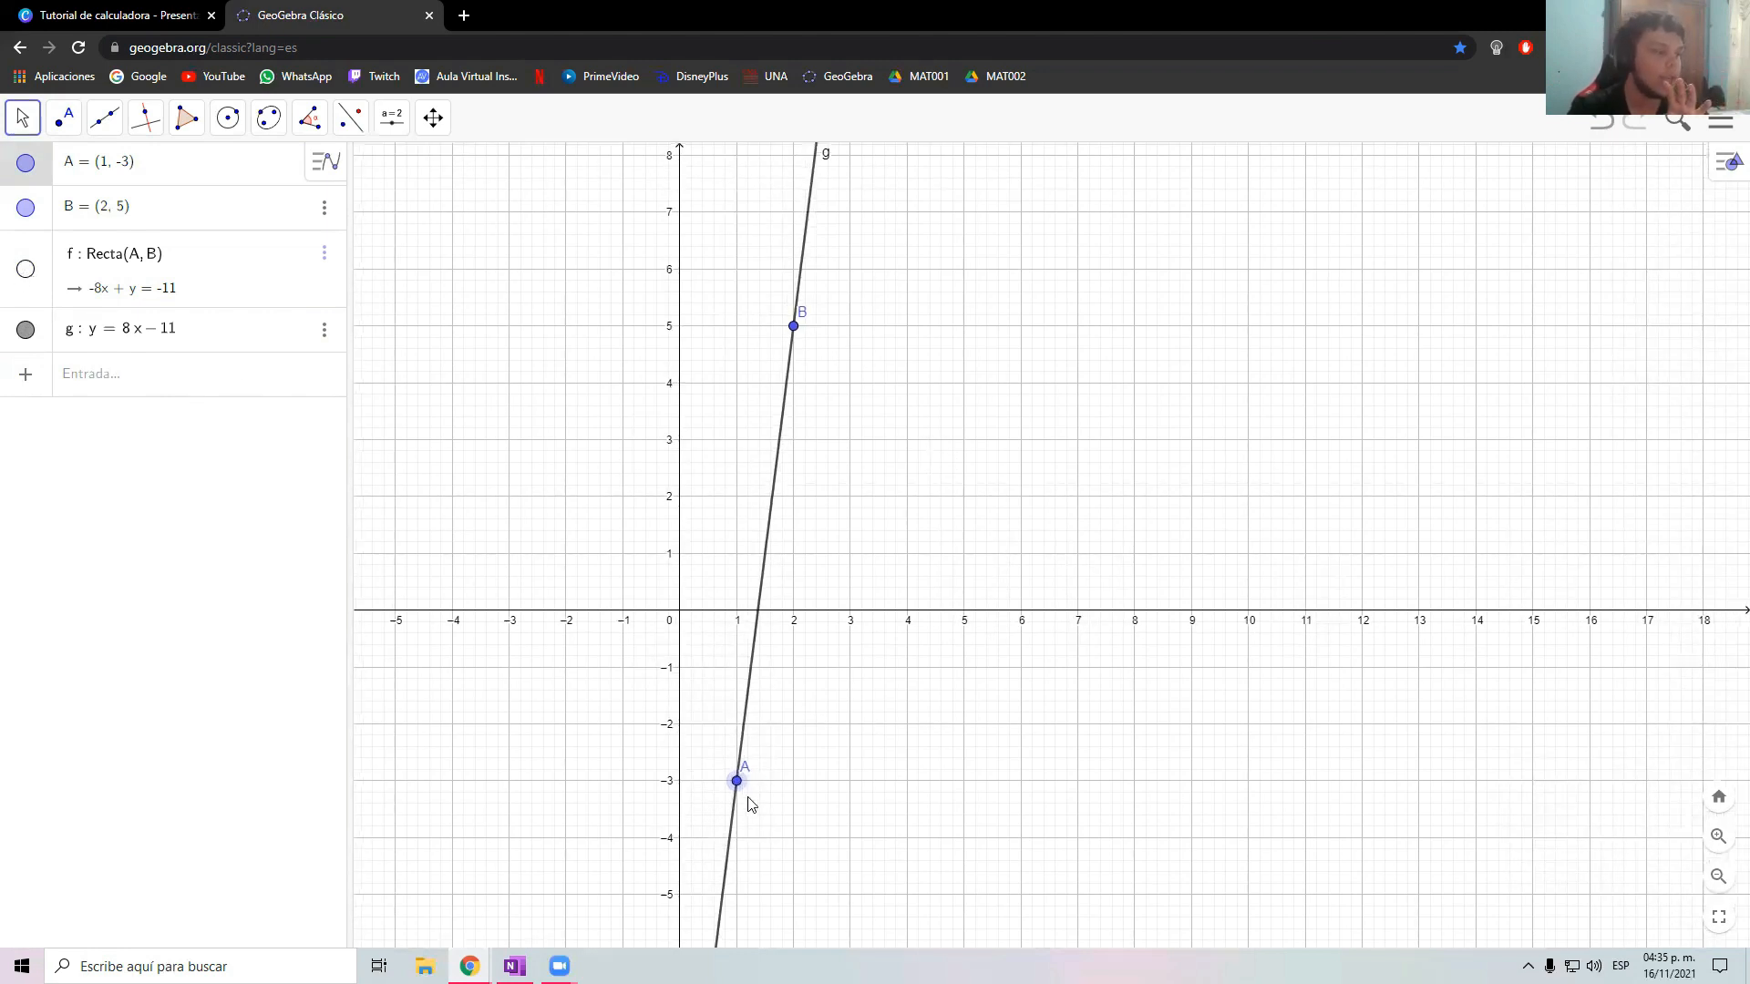
pyautogui.click(1113, 477)
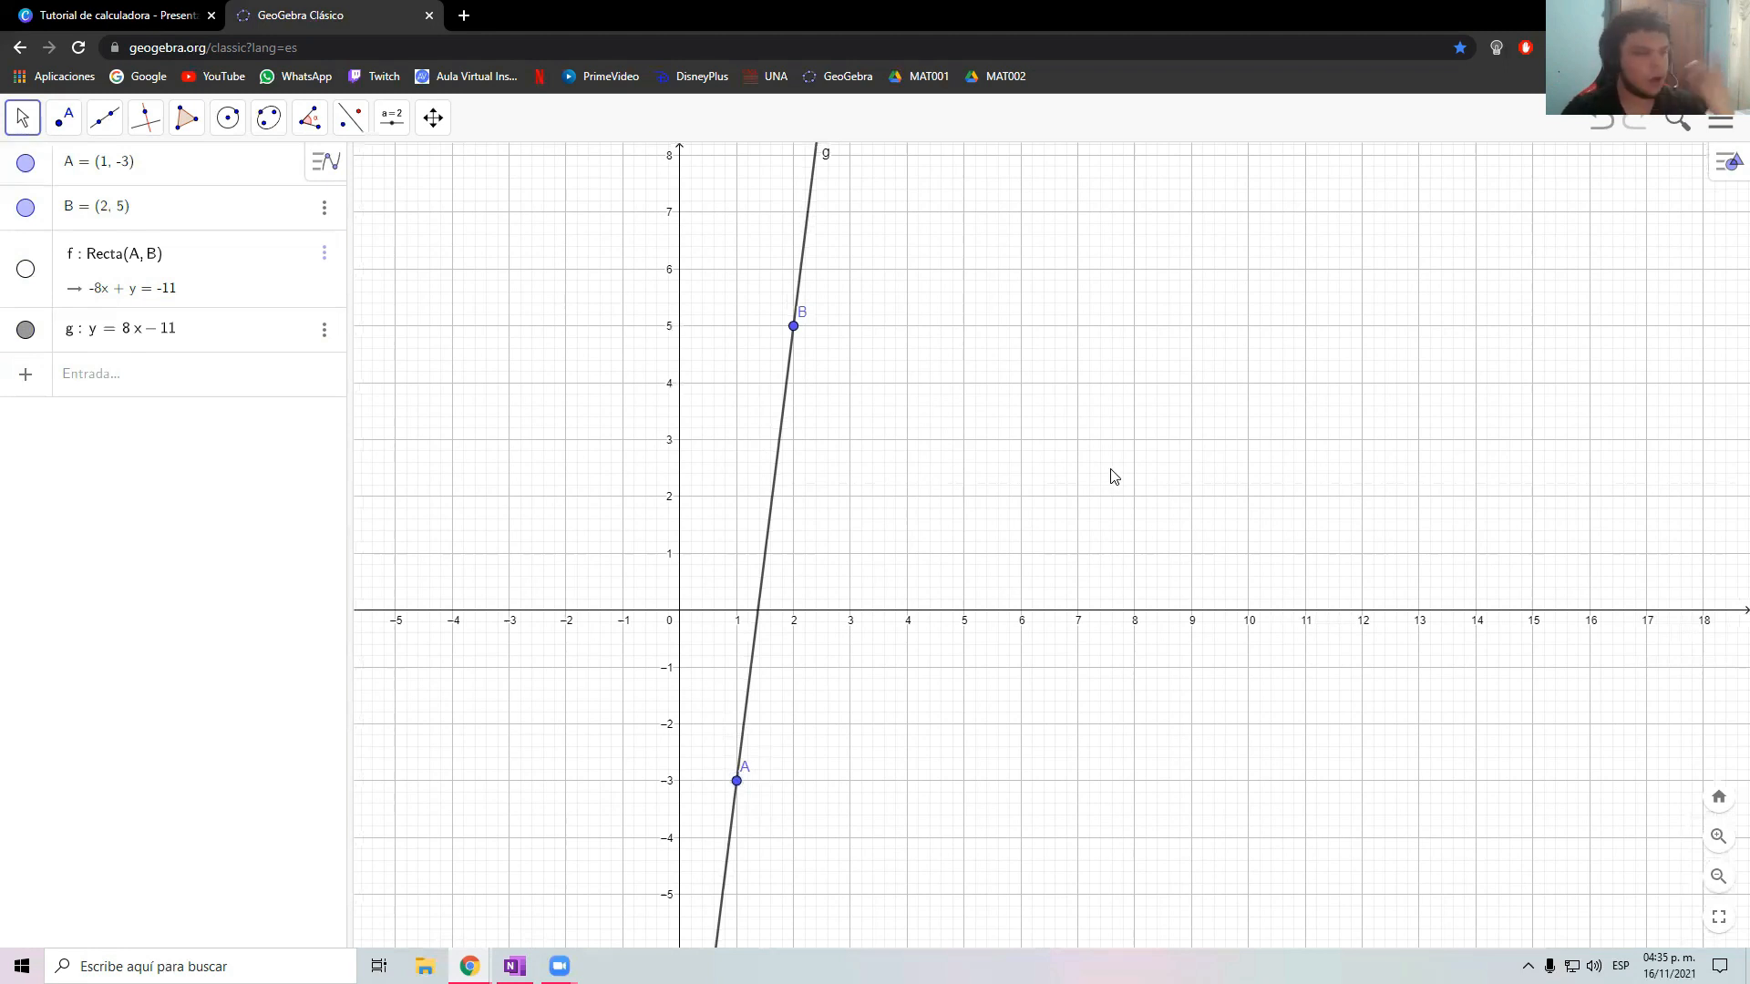
# Change the colour of line g to blue in its settings, and close the settings
pyautogui.doubleClick(805, 246)
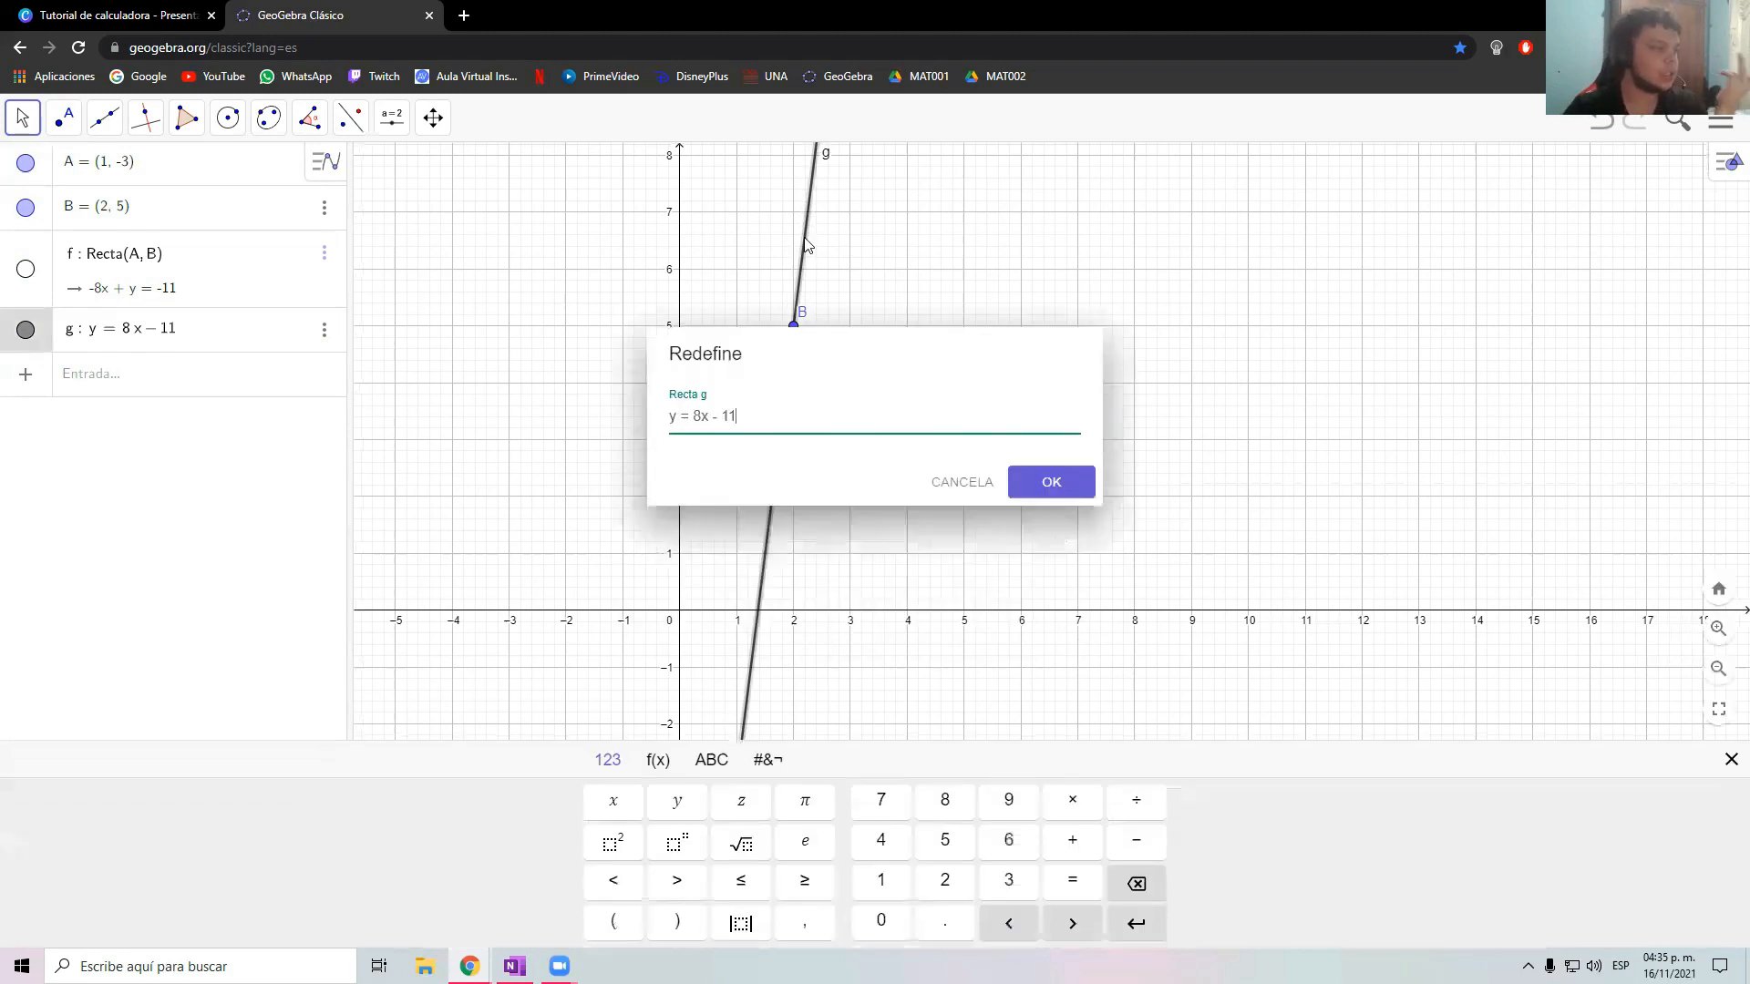
pyautogui.click(960, 485)
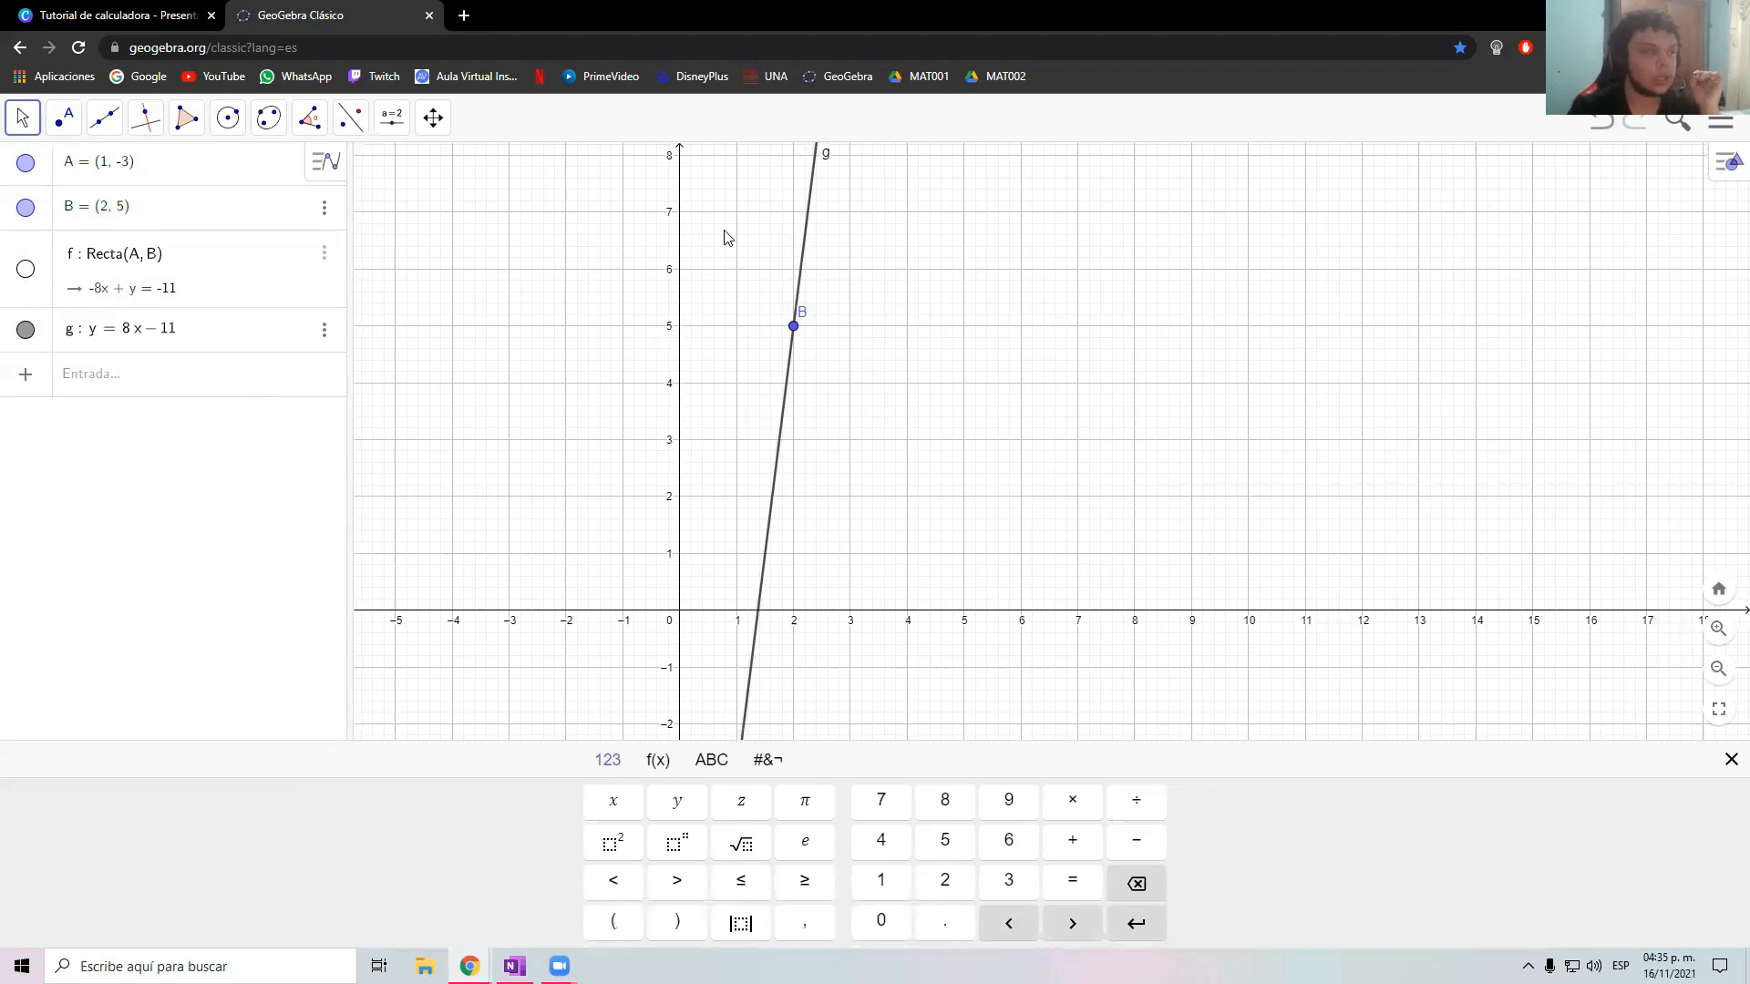
pyautogui.click(807, 232)
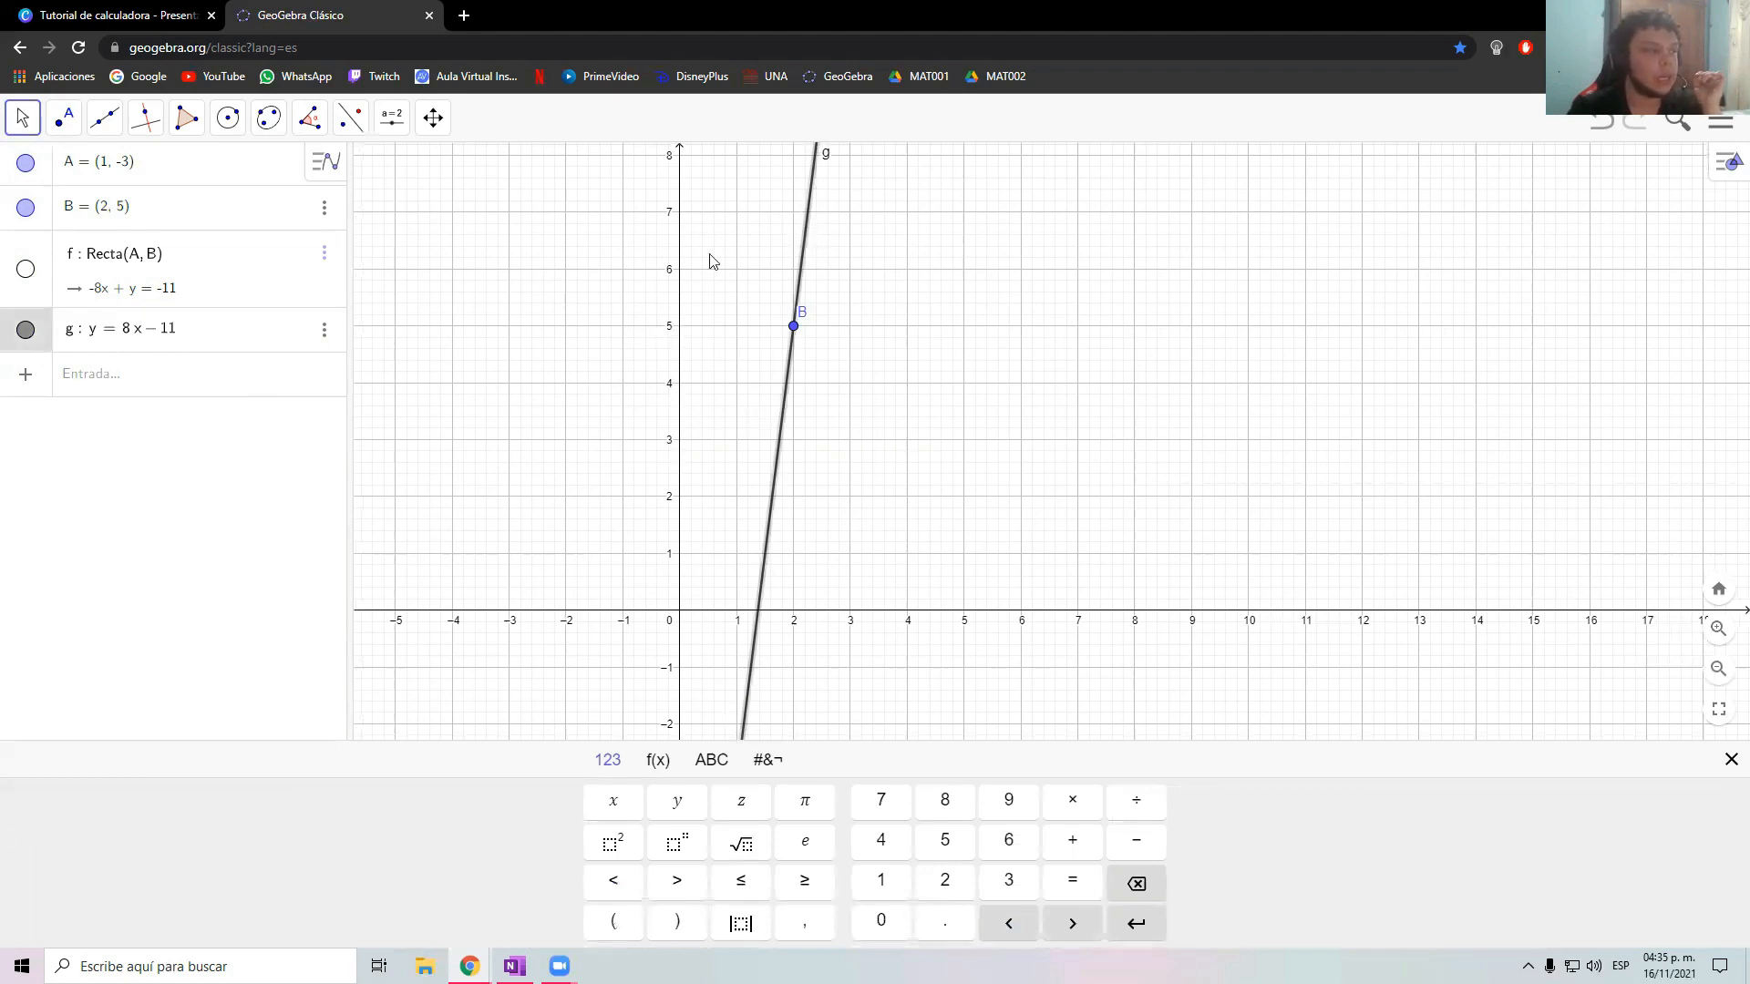
pyautogui.click(324, 330)
pyautogui.click(345, 420)
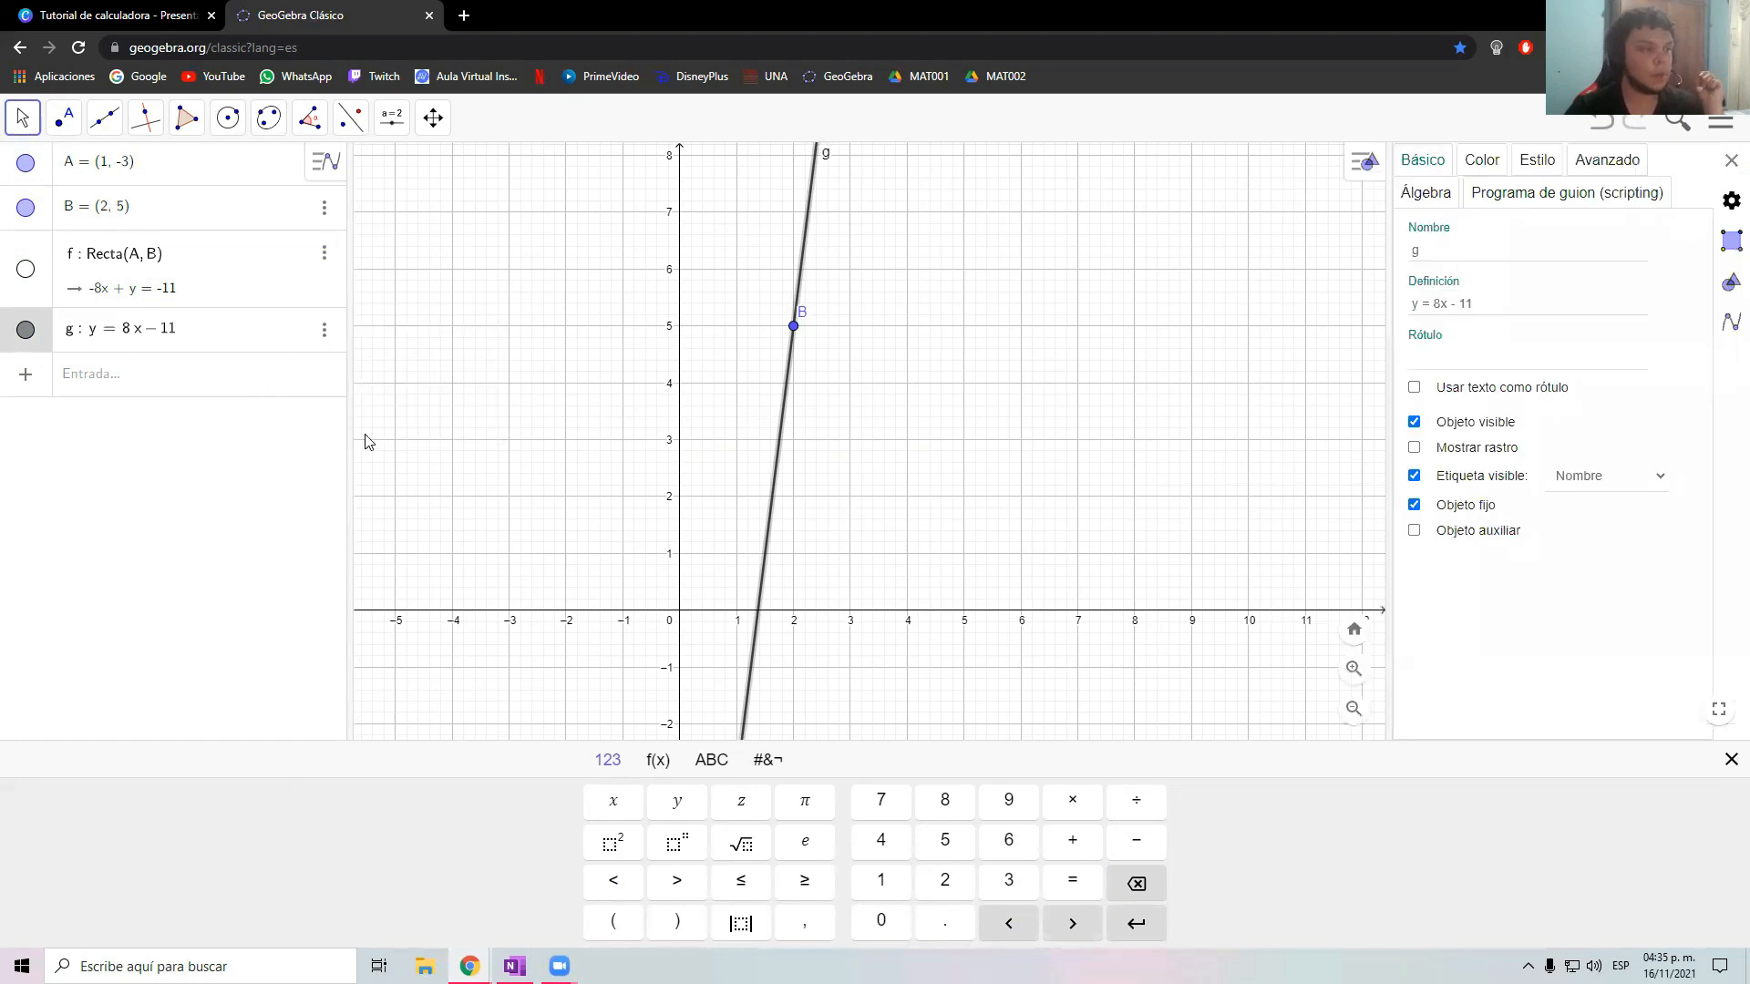
pyautogui.click(1481, 160)
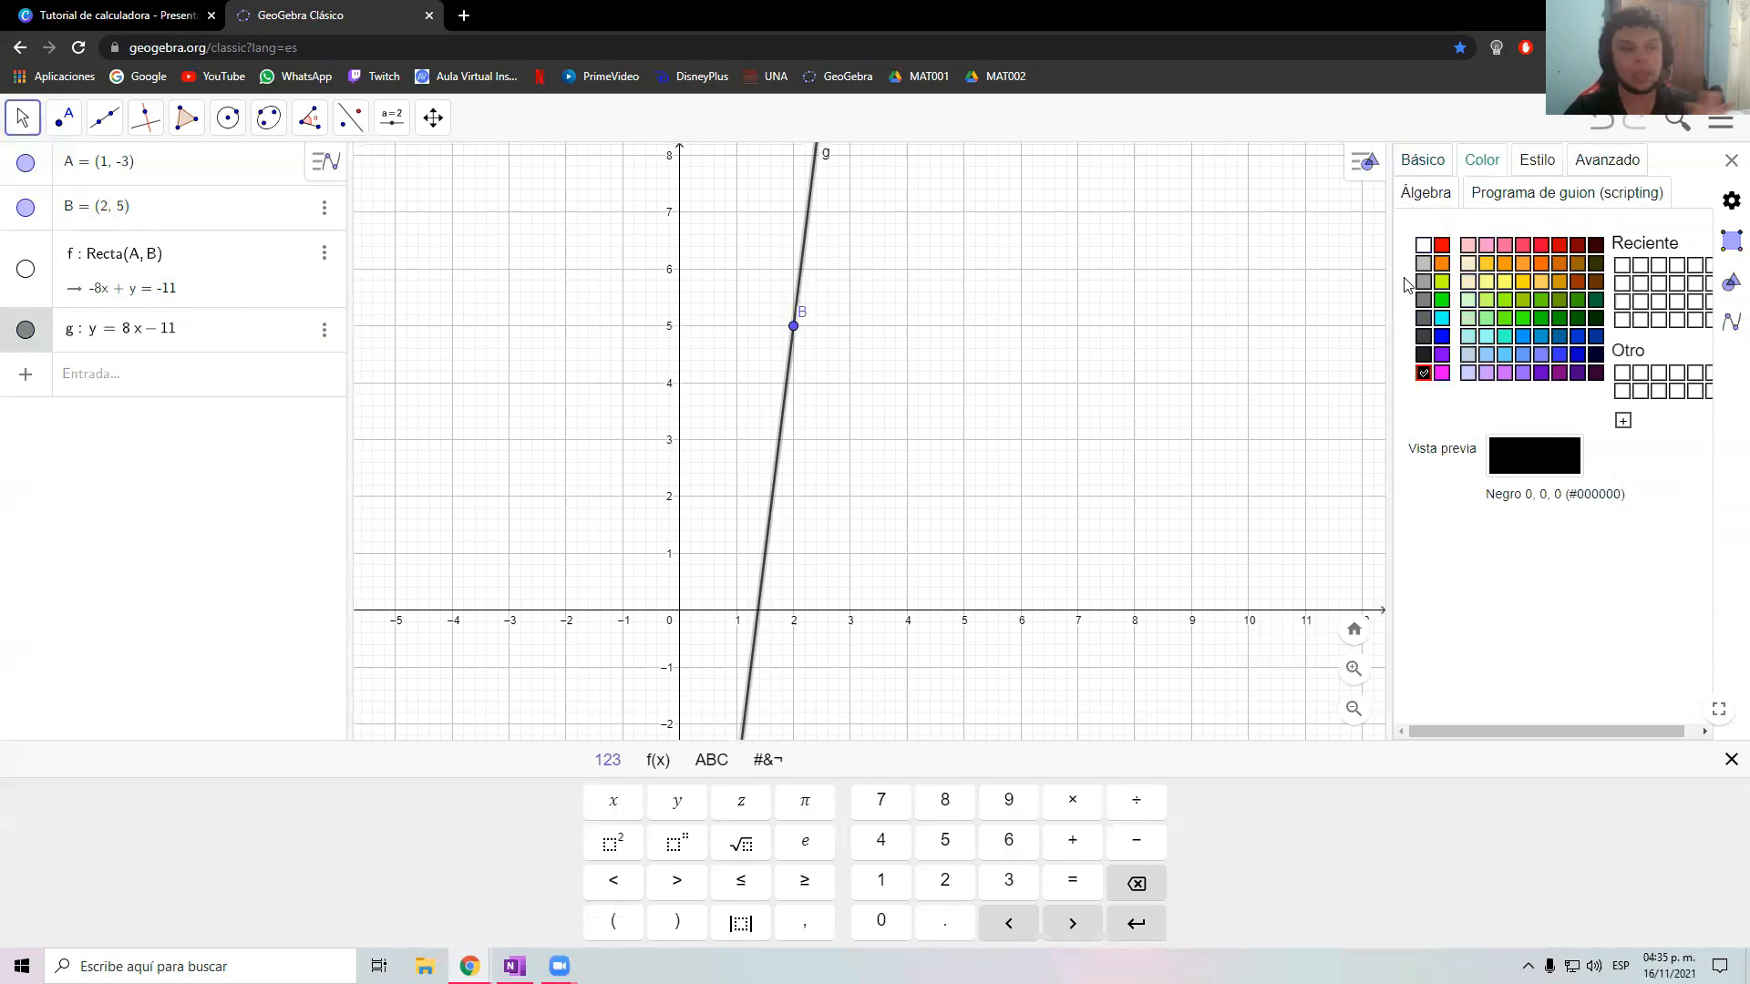
pyautogui.click(1505, 300)
pyautogui.click(1558, 318)
pyautogui.click(1542, 264)
pyautogui.click(1467, 282)
pyautogui.click(1486, 337)
pyautogui.click(1559, 336)
pyautogui.click(1192, 364)
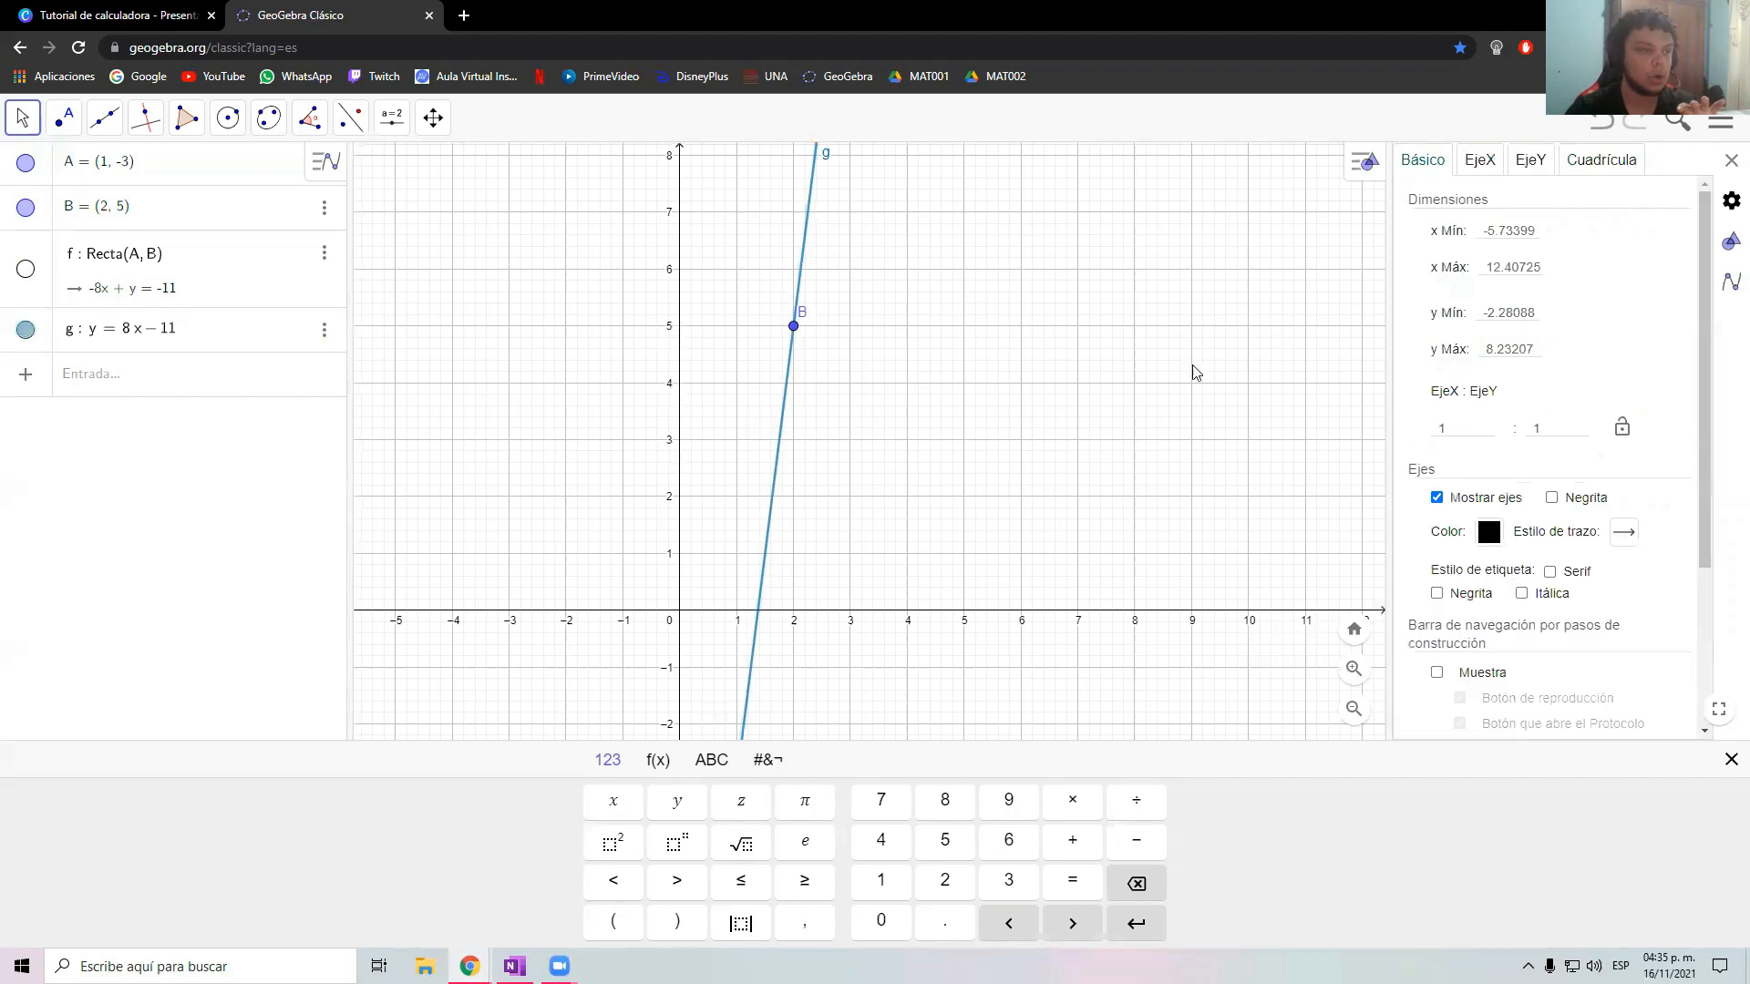
pyautogui.click(1730, 155)
# Try the Pencil tool (Lápiz) with a wavy freehand stroke across line g, undo it and return to the Move tool
pyautogui.moveTo(1037, 403); pyautogui.dragTo(982, 414)
pyautogui.scroll(-3, 1406, 320)
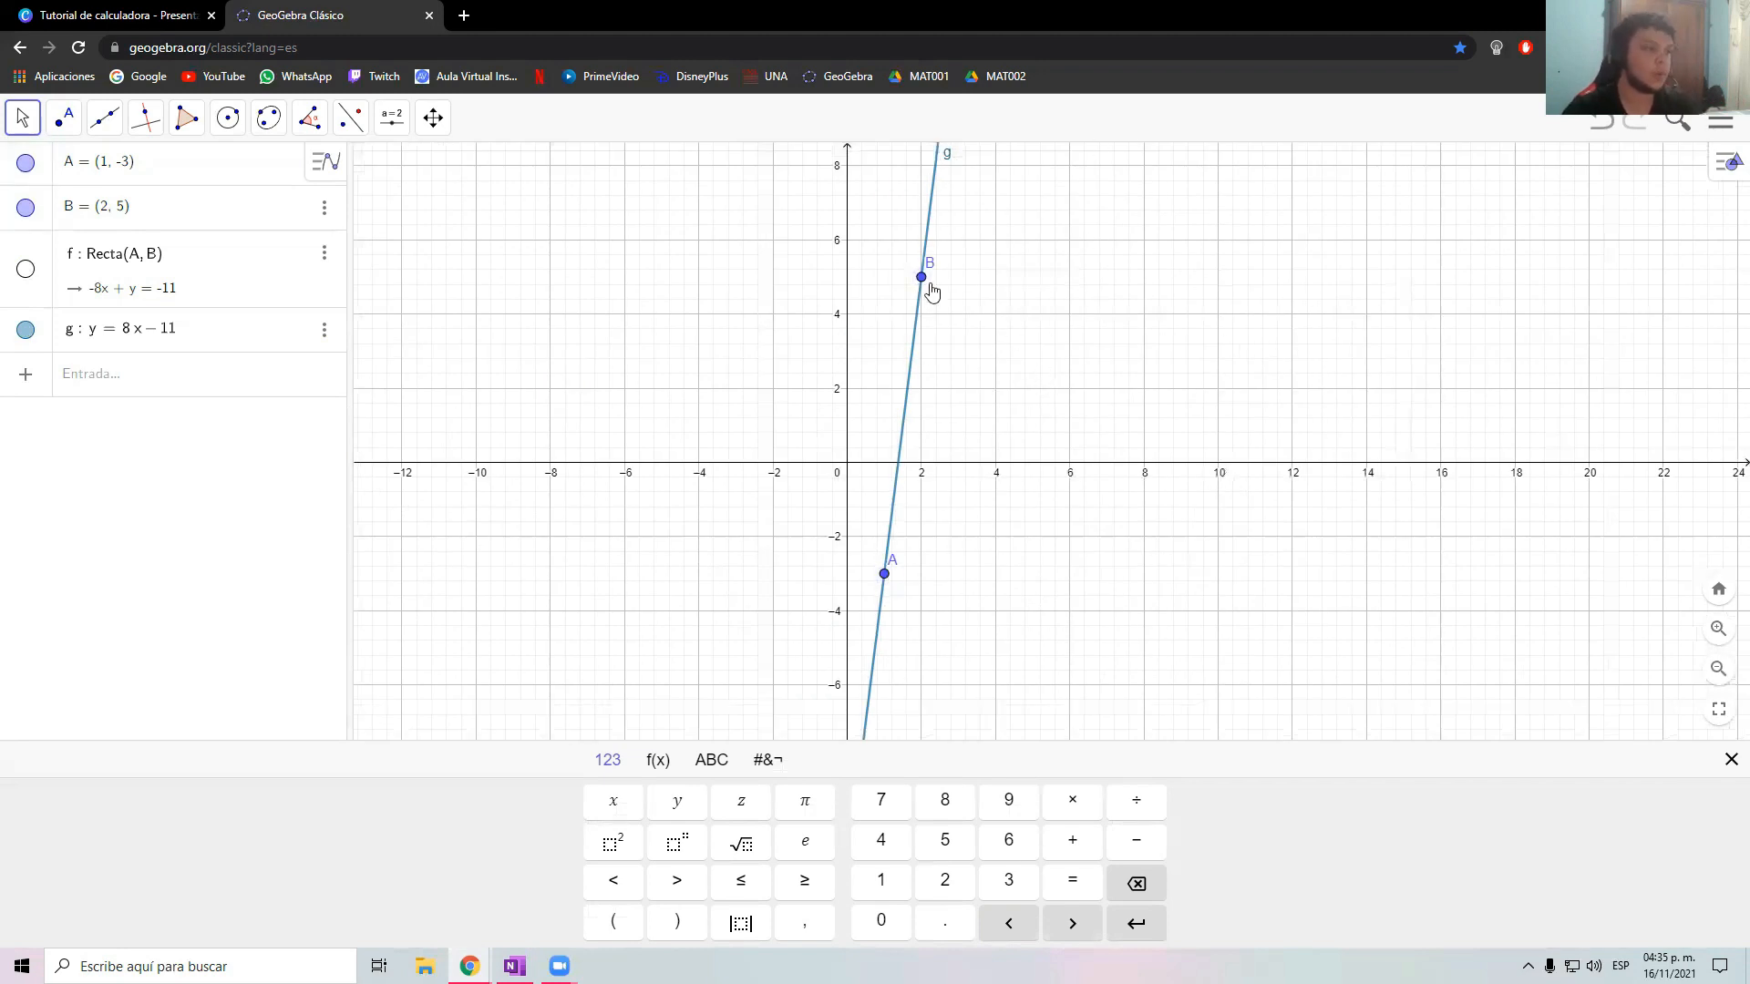
pyautogui.moveTo(1158, 334); pyautogui.dragTo(1073, 359)
pyautogui.click(20, 125)
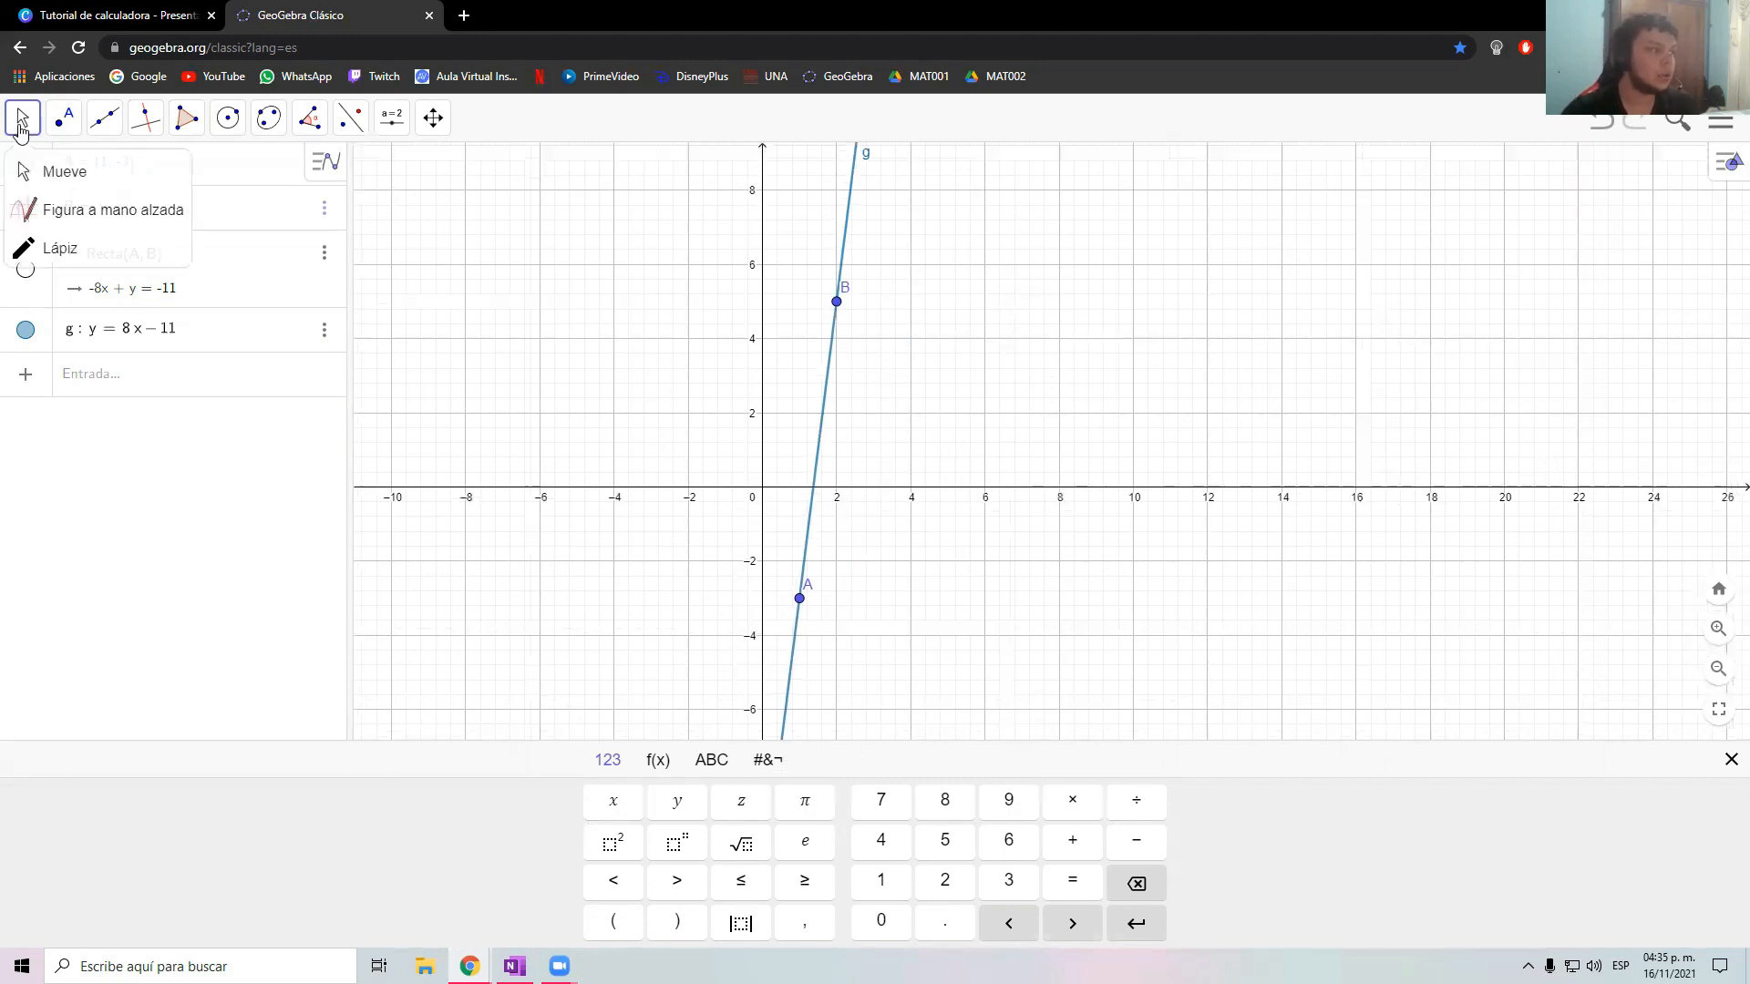
pyautogui.click(54, 247)
pyautogui.moveTo(698, 324)
pyautogui.mouseDown()
pyautogui.moveTo(921, 352)
pyautogui.moveTo(1013, 298)
pyautogui.mouseUp()
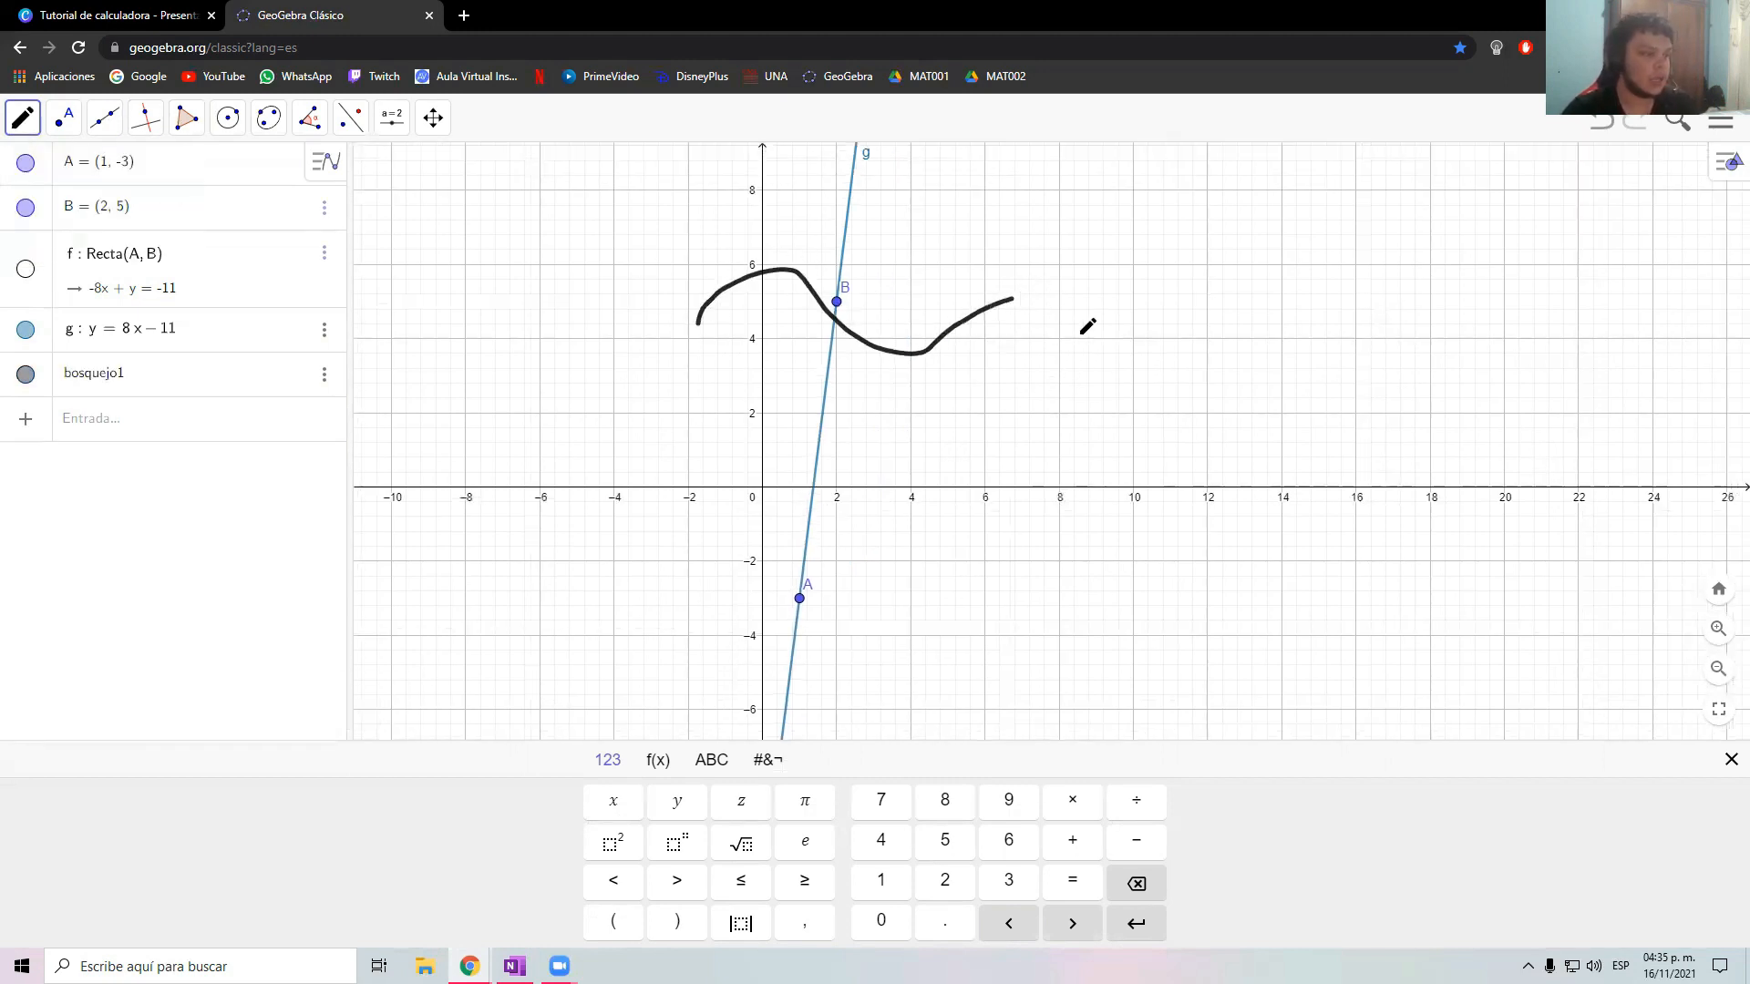
pyautogui.hotkey('ctrl', 'z')
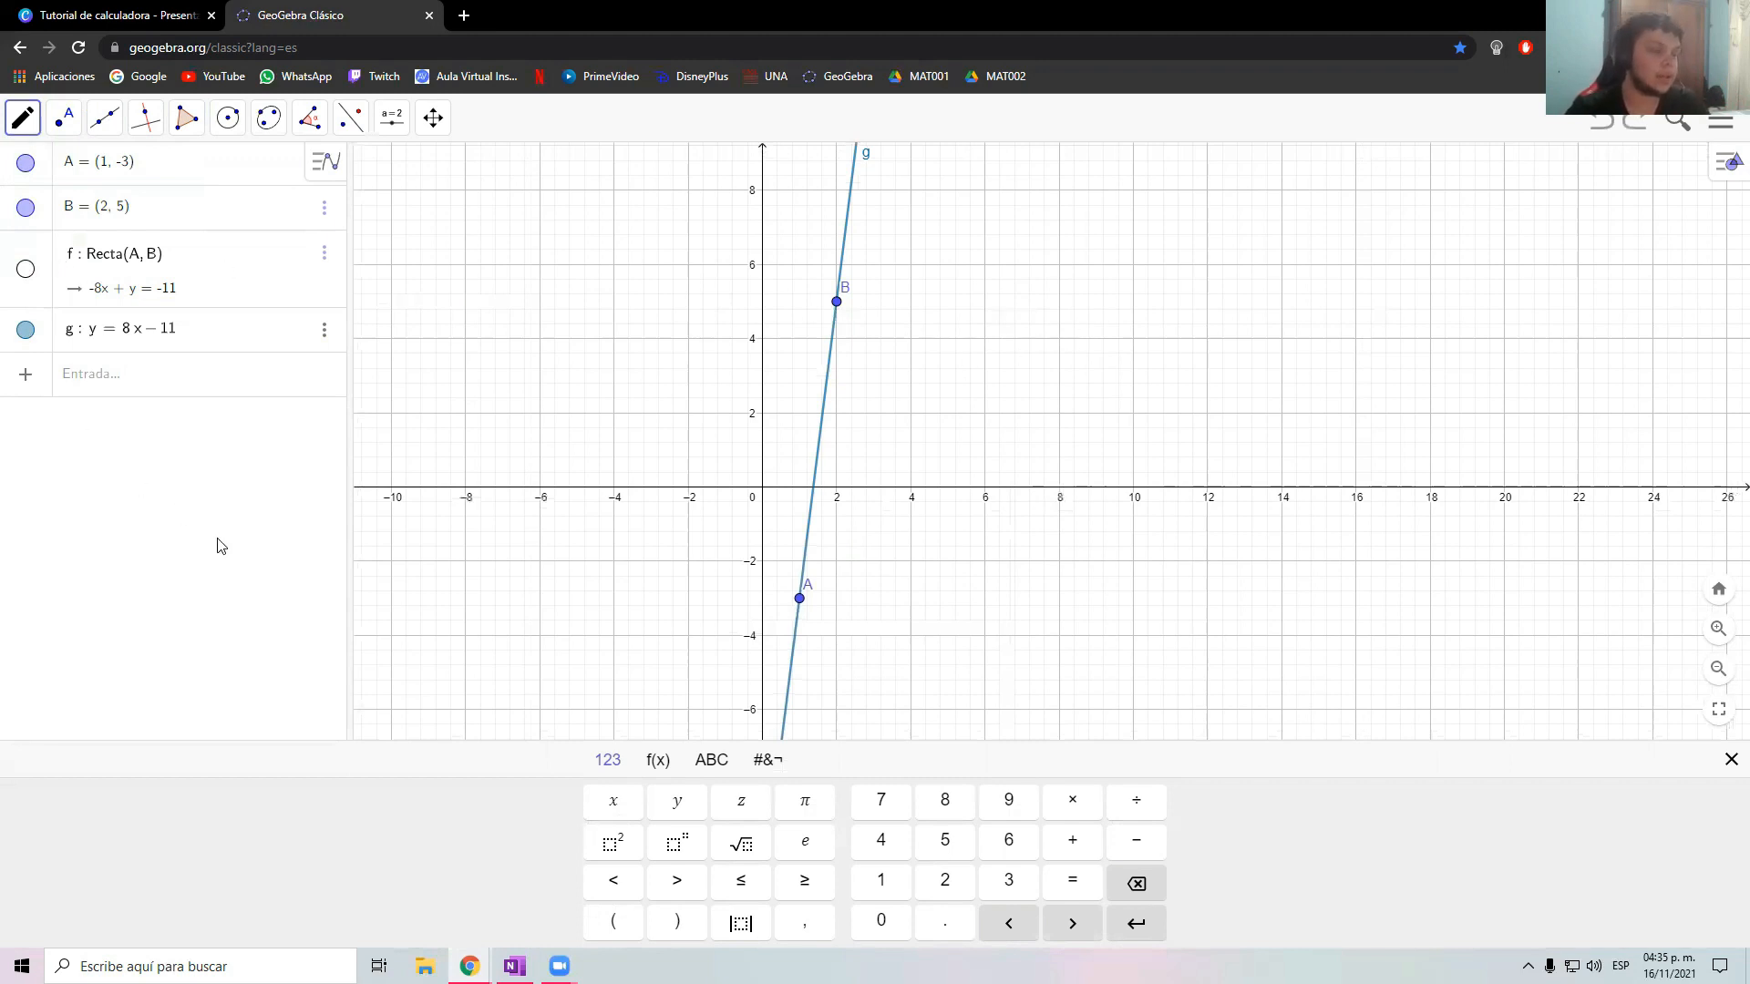
pyautogui.click(24, 122)
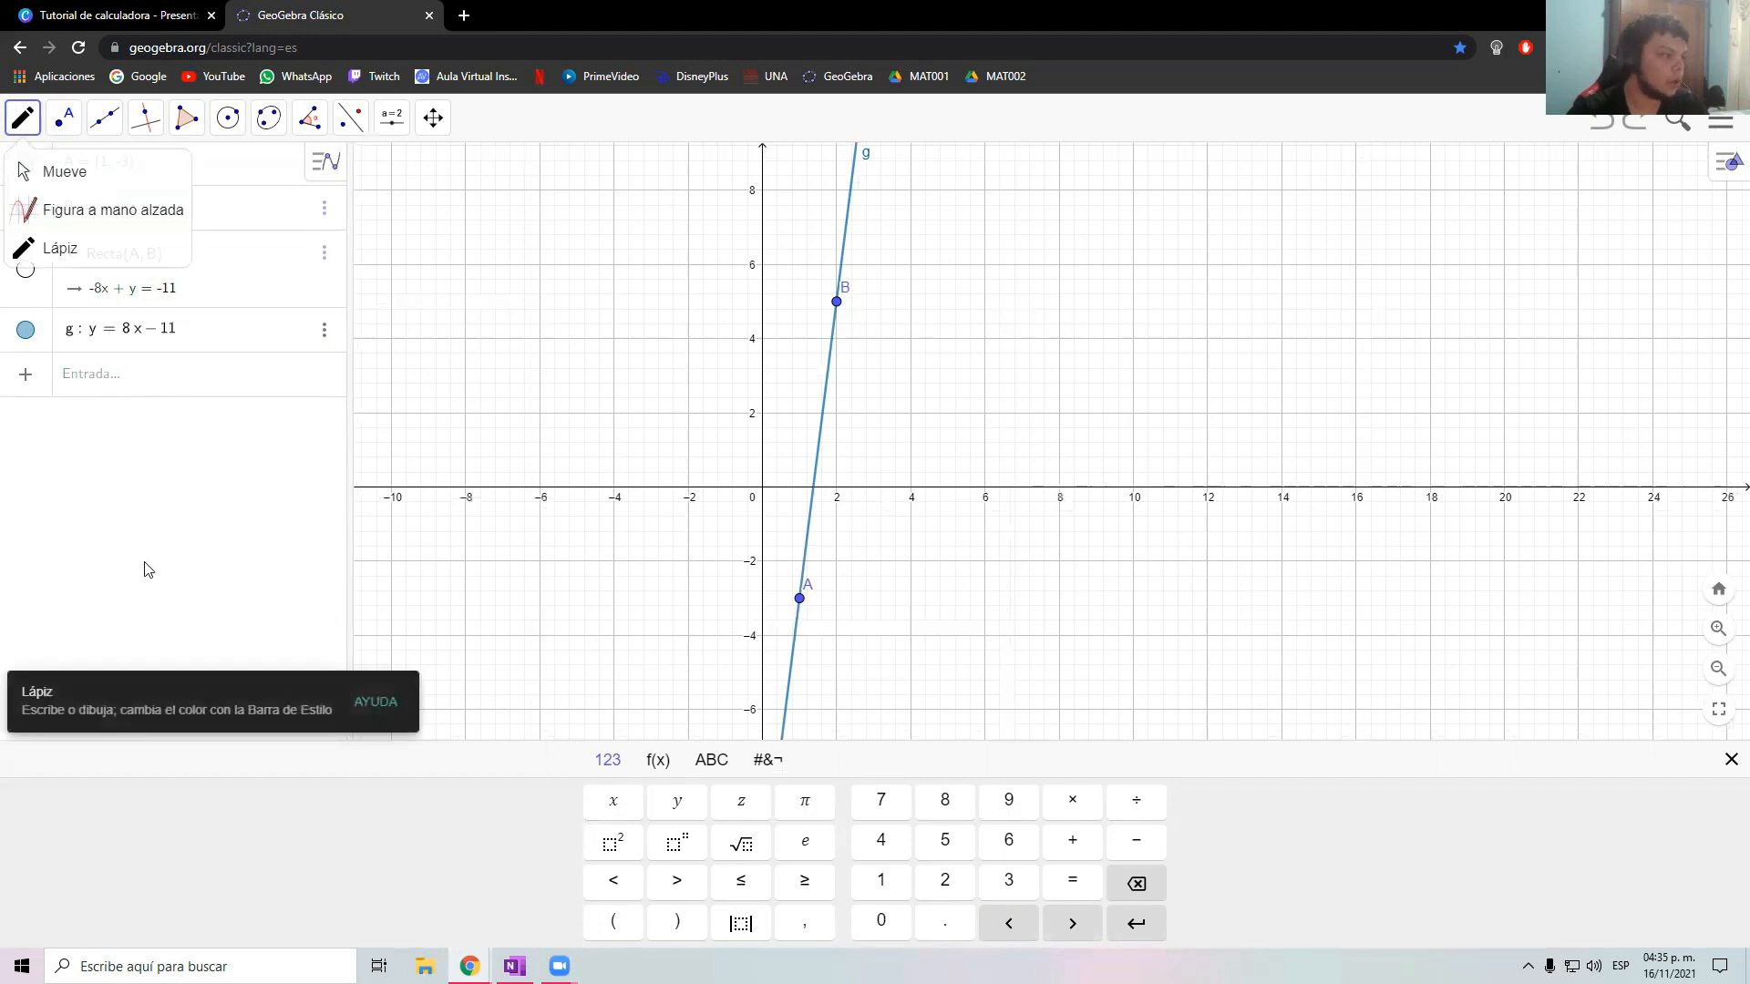
pyautogui.click(24, 122)
pyautogui.click(24, 122)
pyautogui.click(64, 169)
# Try entering the filler text "xcvxcvx" as a new algebra entry, and clear it
pyautogui.click(109, 374)
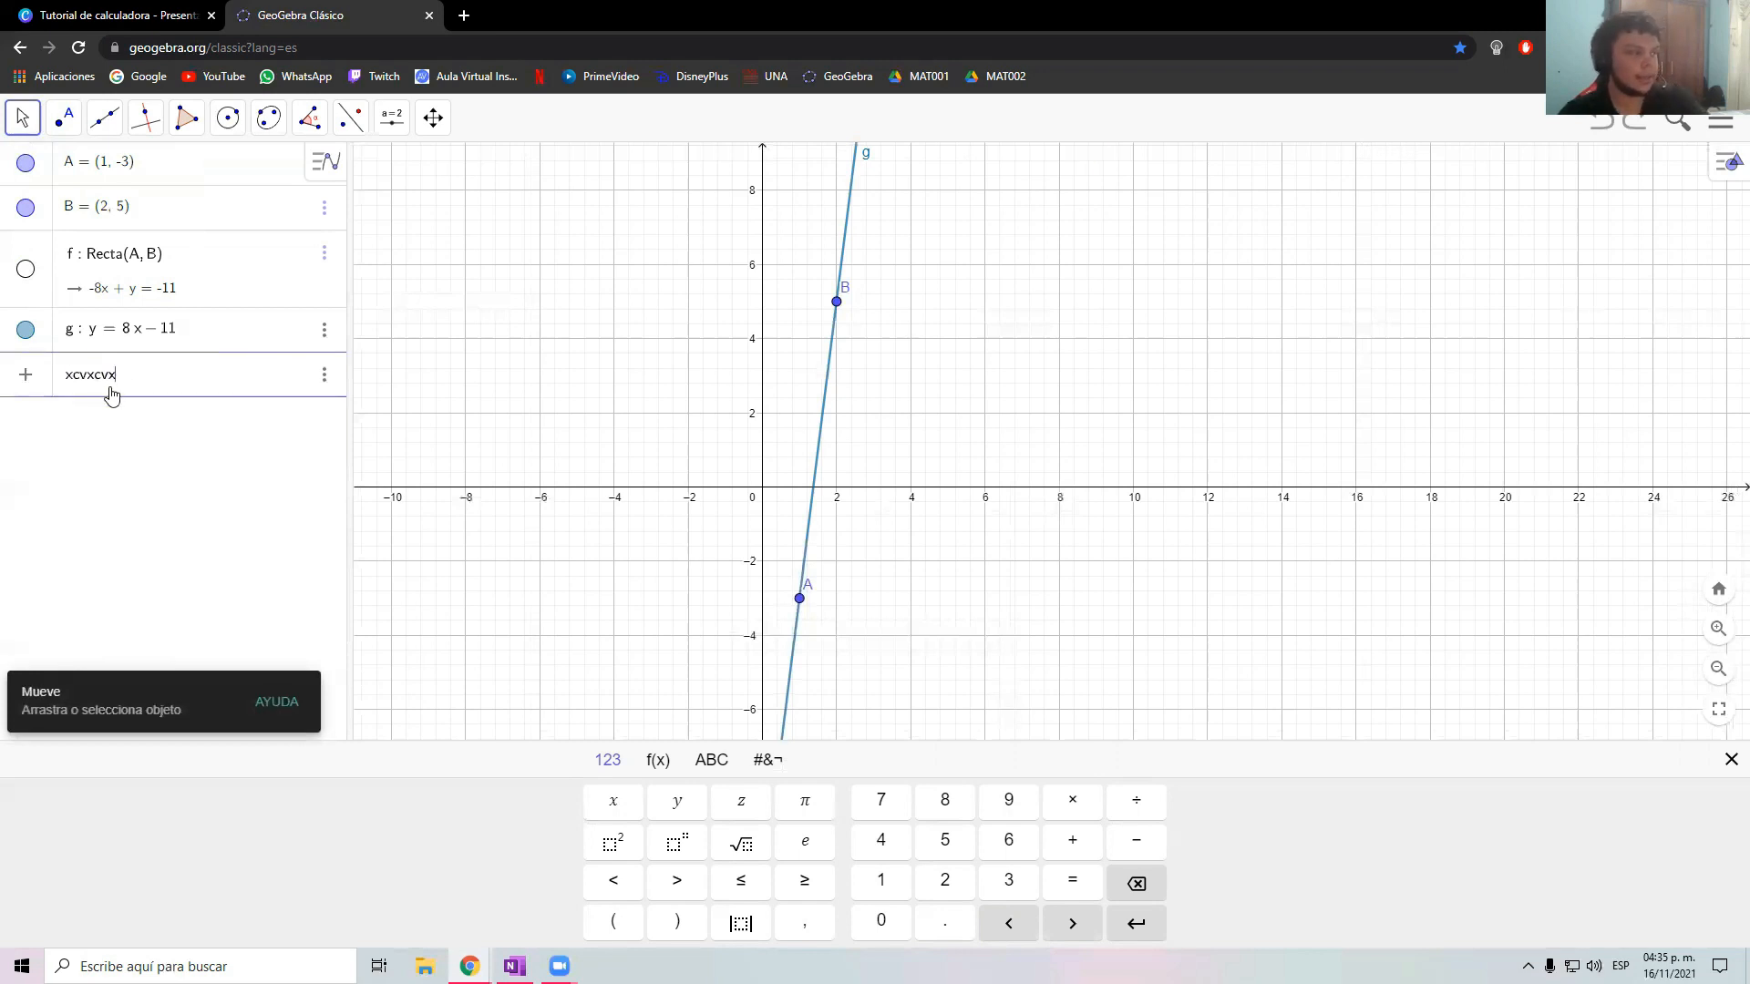
pyautogui.press('BackSpace')
pyautogui.press('BackSpace')
pyautogui.press('BackSpace')
pyautogui.press('BackSpace')
pyautogui.press('BackSpace')
pyautogui.press('BackSpace')
pyautogui.press('BackSpace')
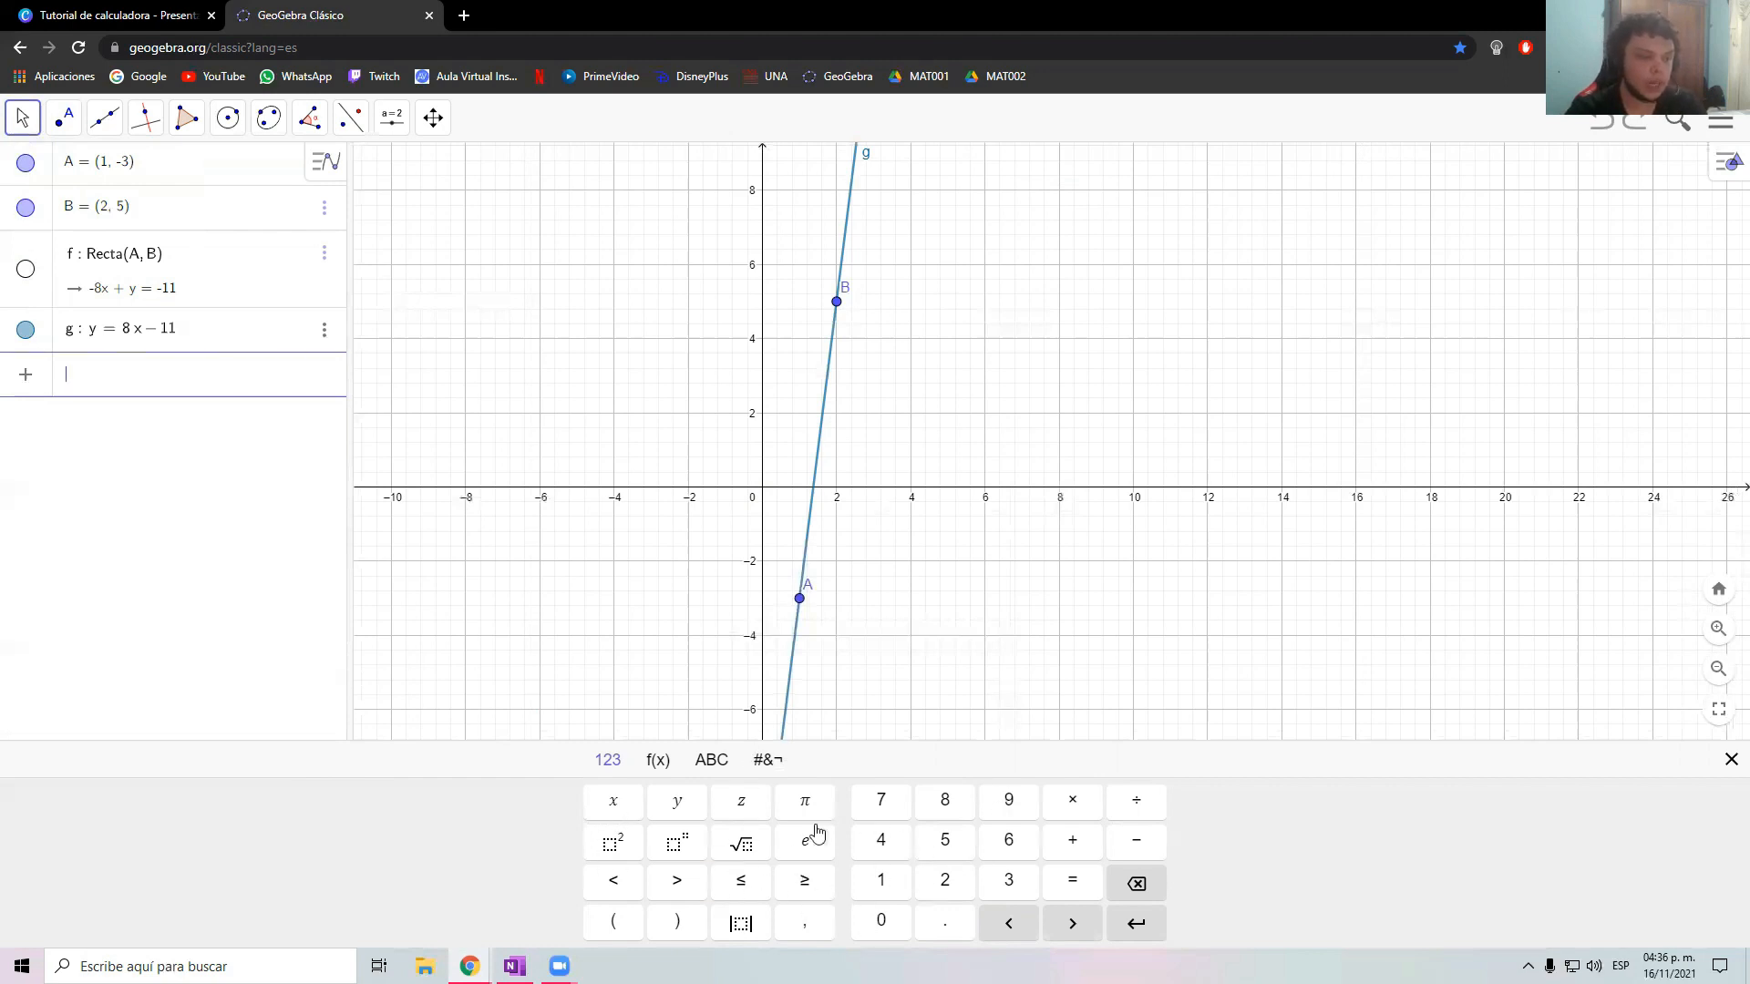
pyautogui.click(187, 507)
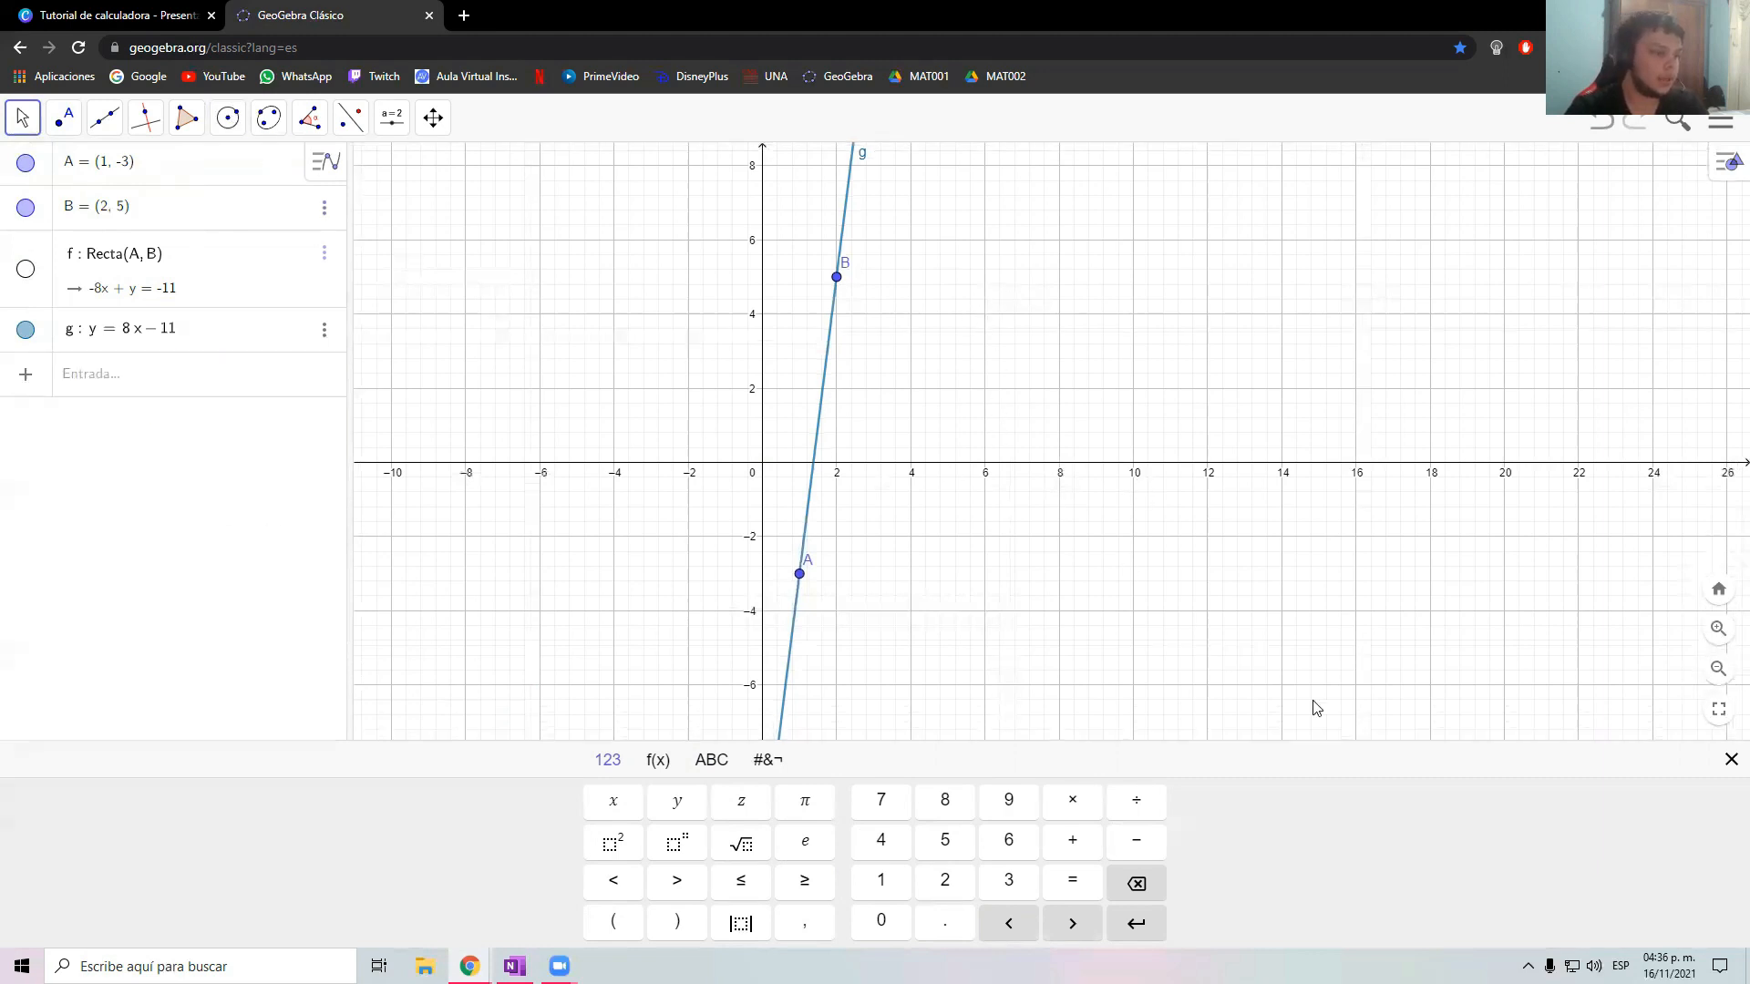
pyautogui.moveTo(1144, 598); pyautogui.dragTo(1581, 712)
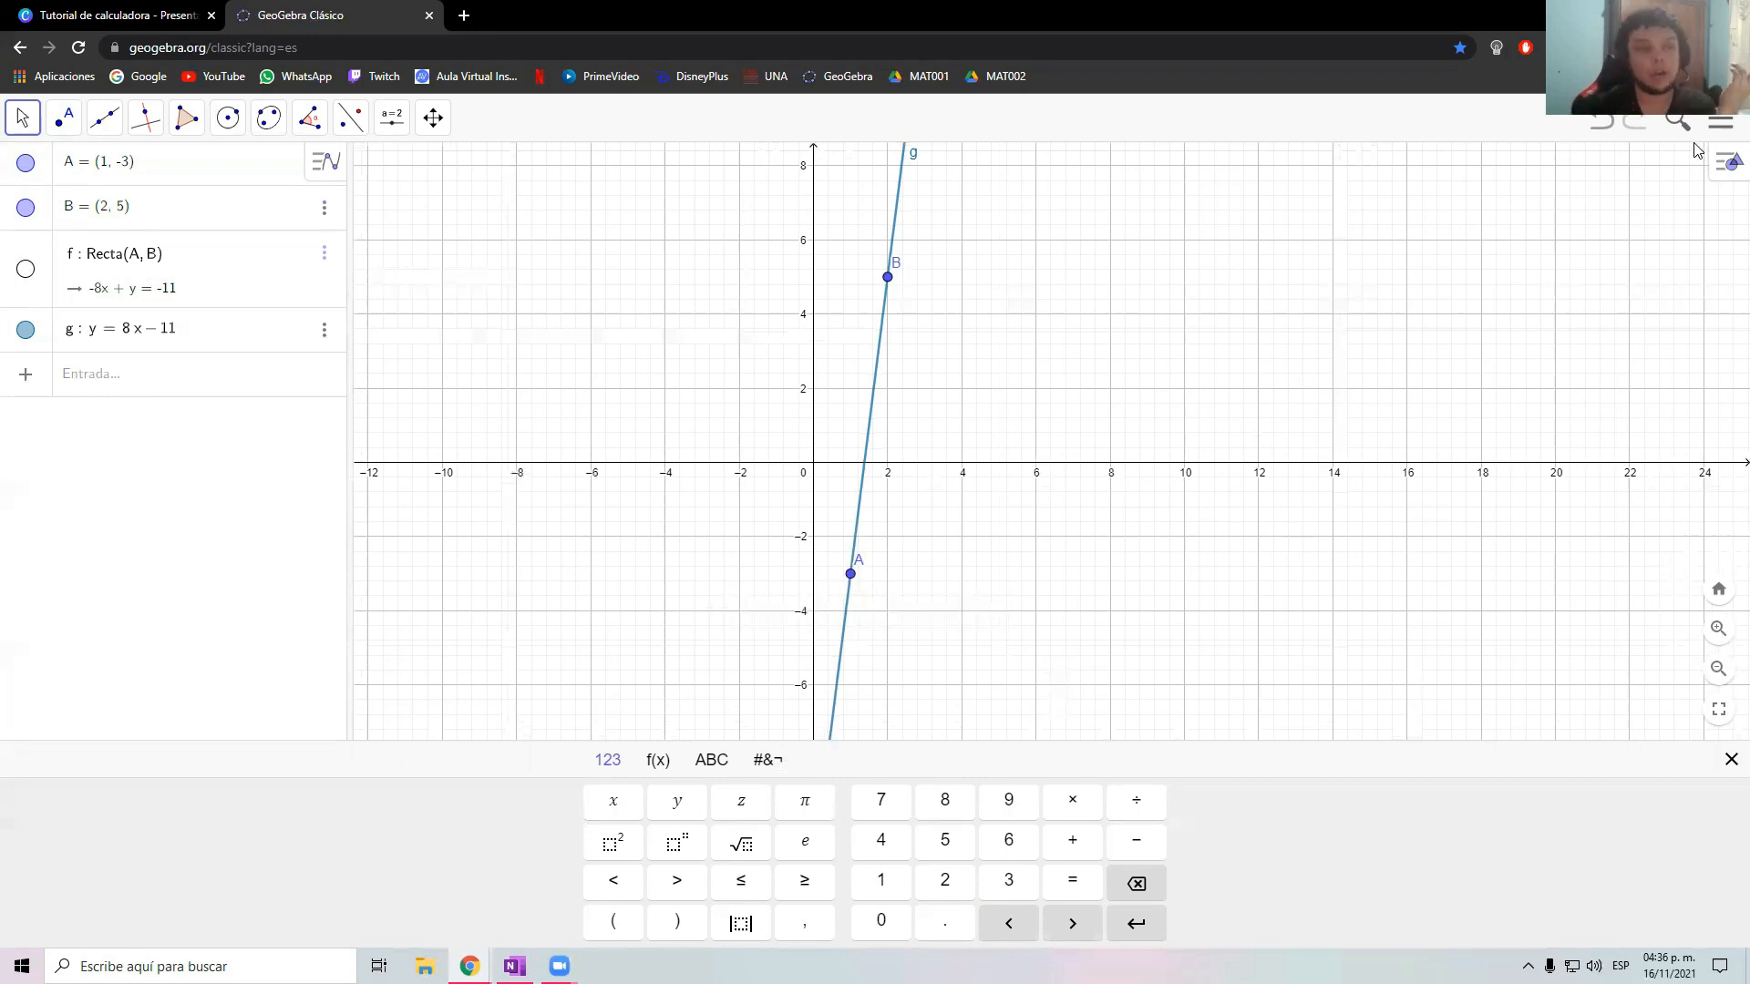
# Start a new blank construction, discarding the current one without saving
pyautogui.click(1720, 121)
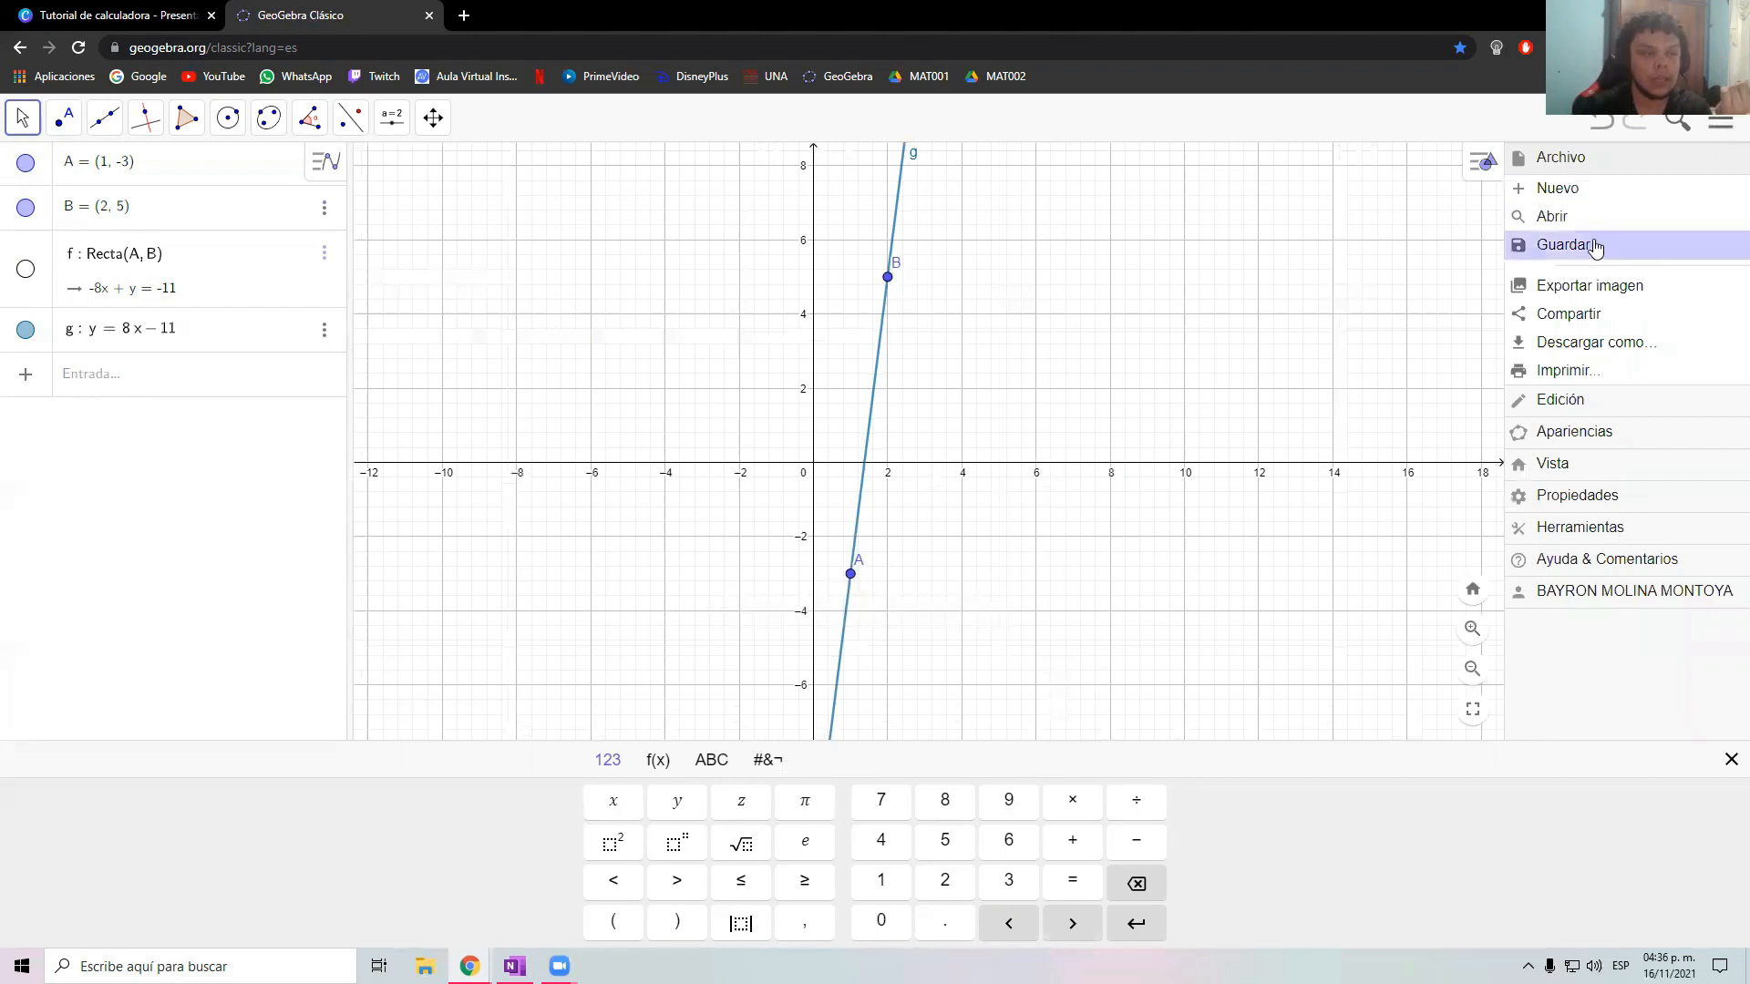
pyautogui.click(1570, 190)
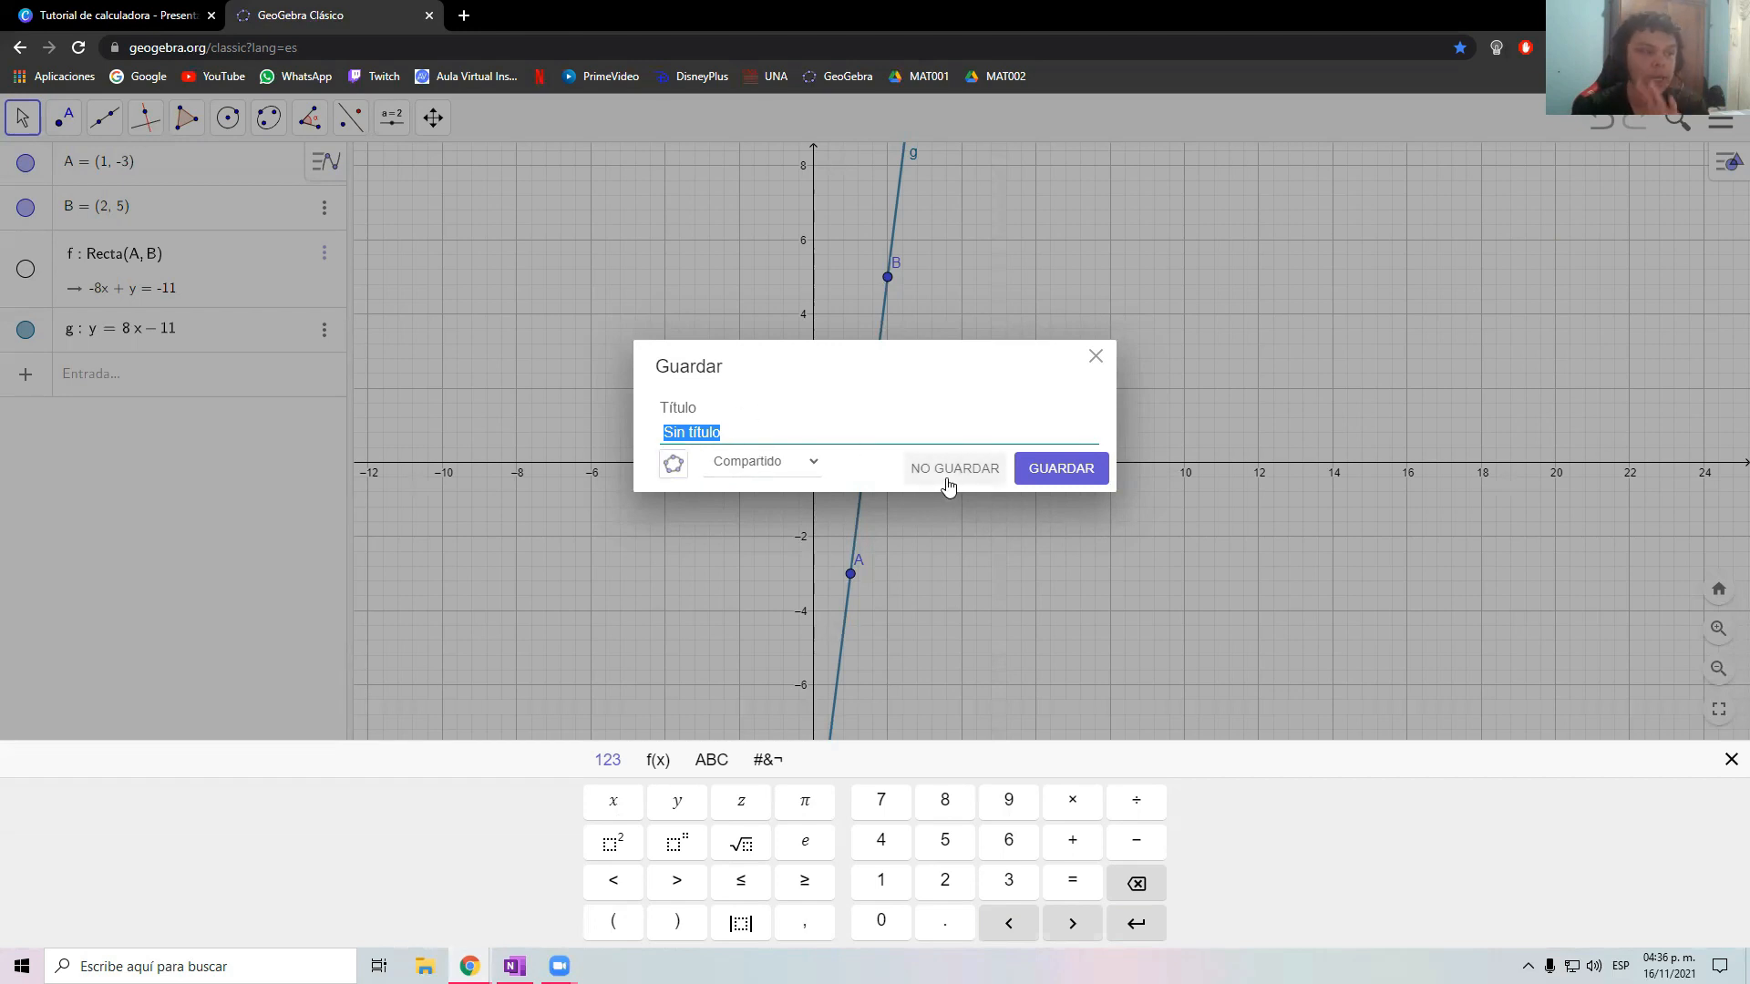
pyautogui.click(945, 482)
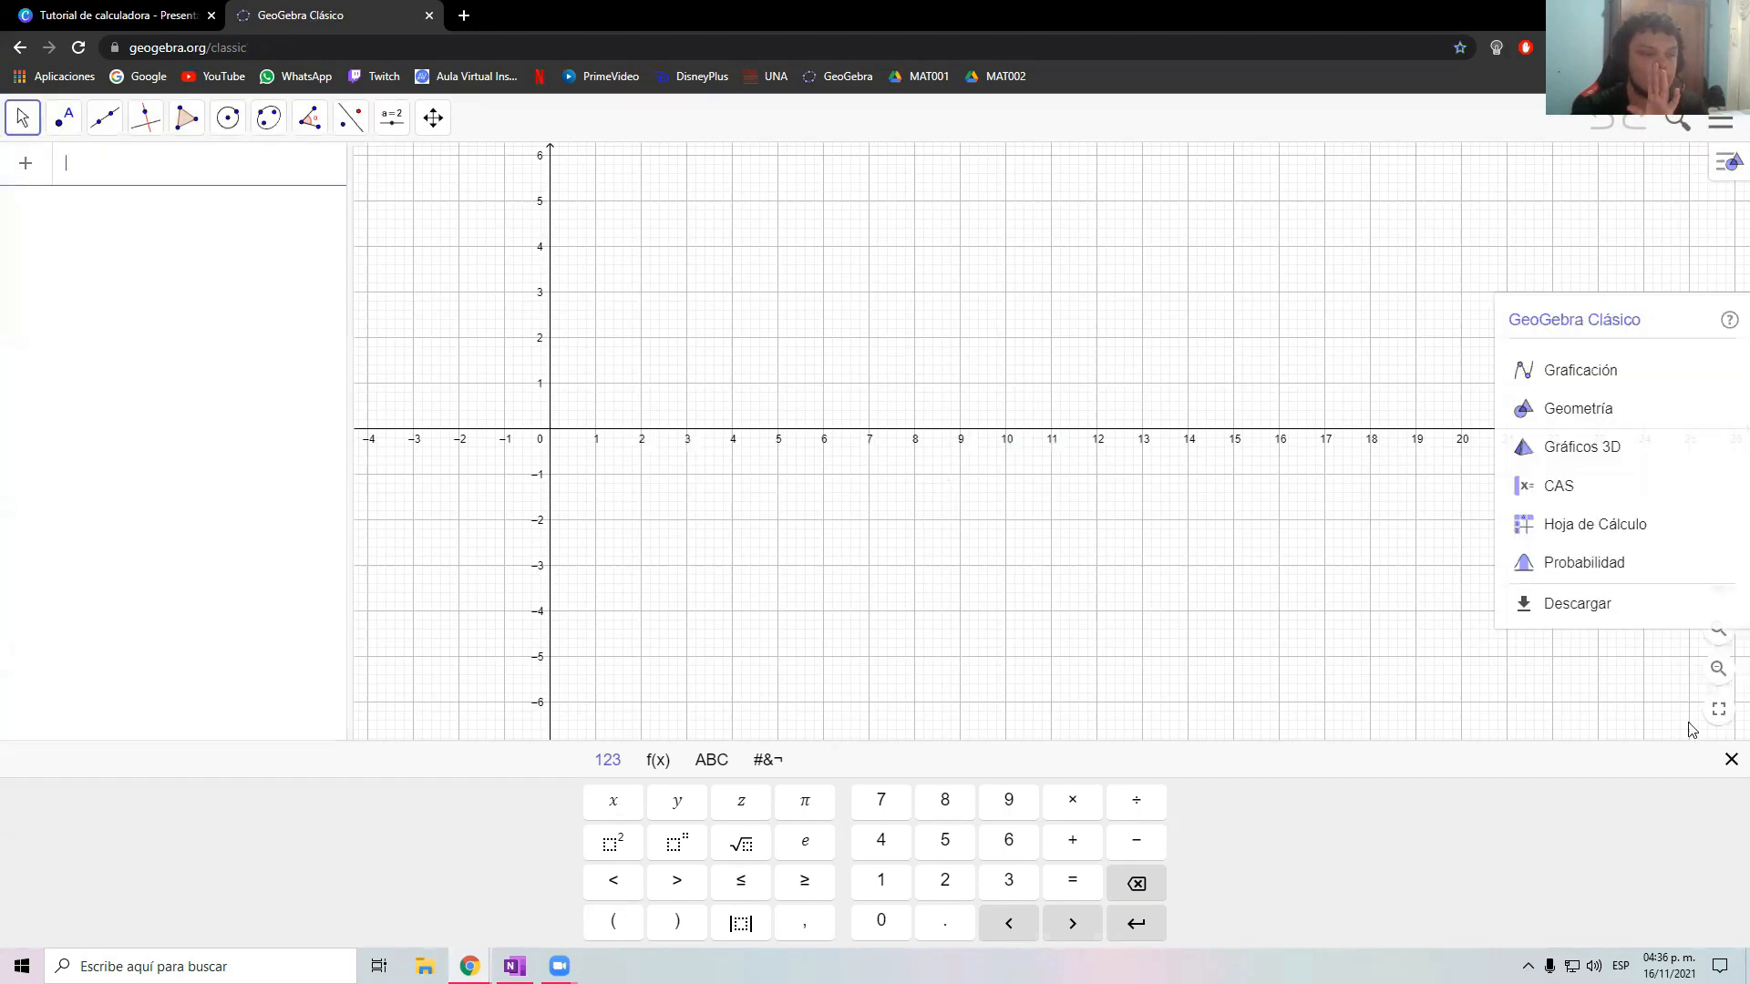
pyautogui.click(1729, 760)
pyautogui.moveTo(1091, 473); pyautogui.dragTo(1053, 474)
pyautogui.moveTo(932, 444); pyautogui.dragTo(1022, 444)
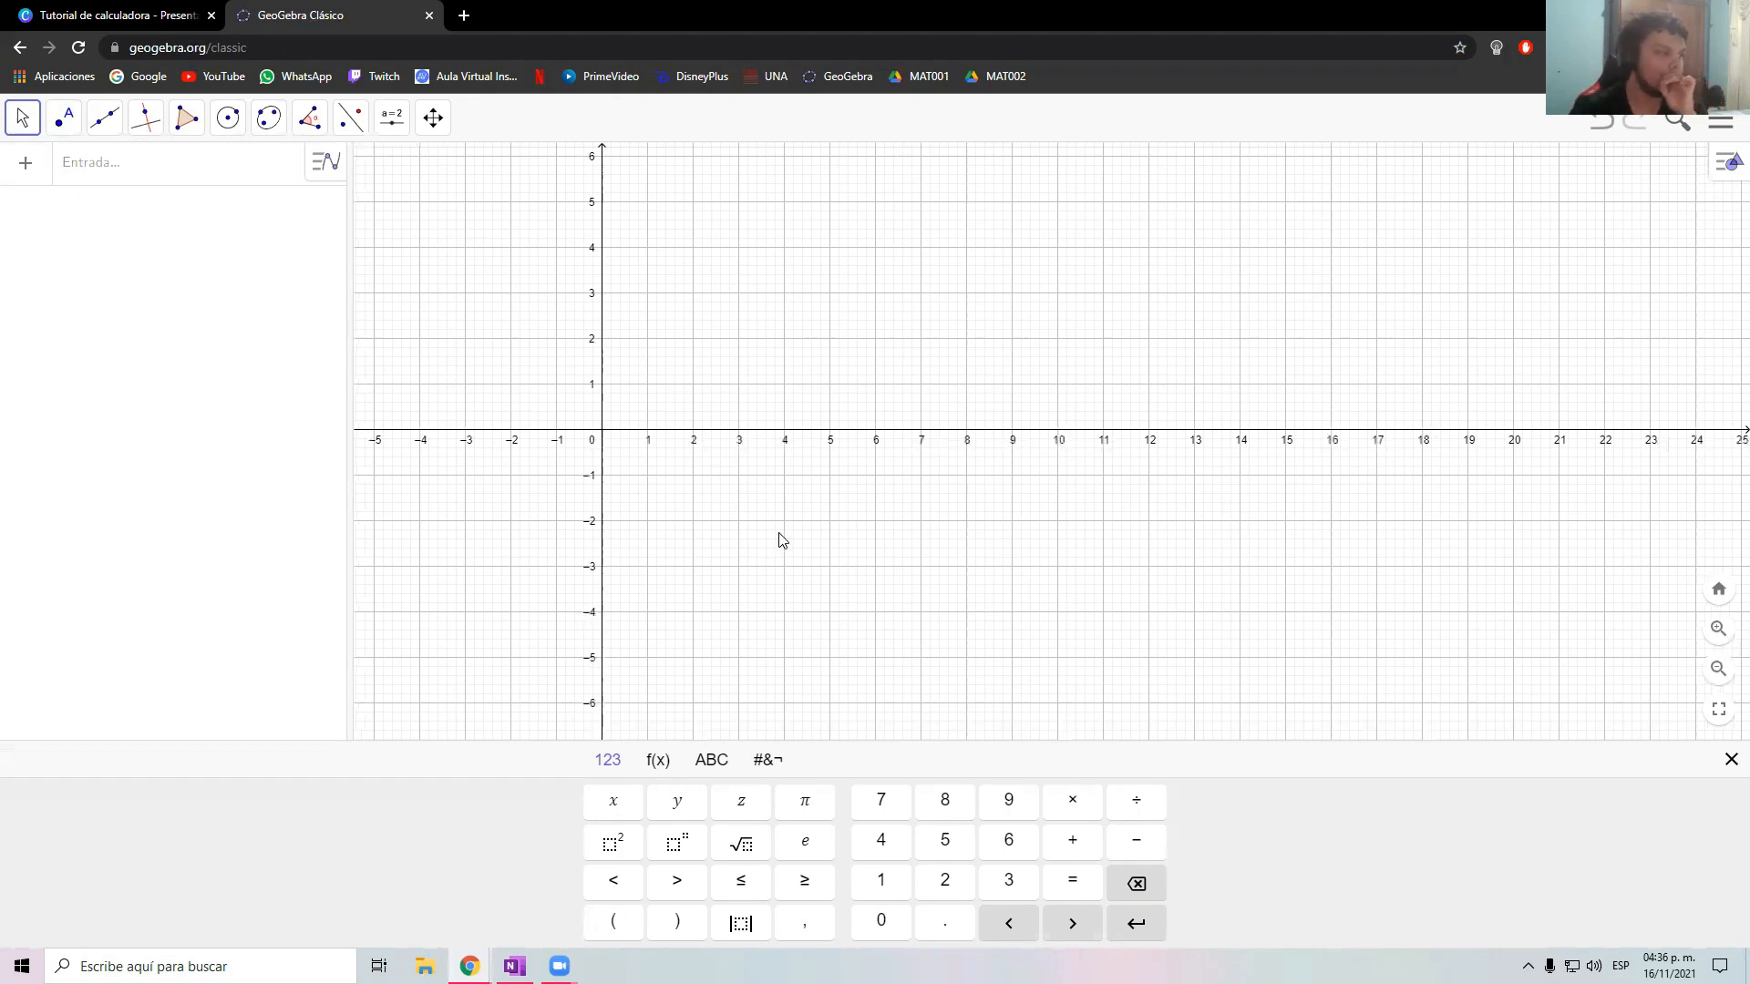
pyautogui.moveTo(725, 545); pyautogui.dragTo(811, 545)
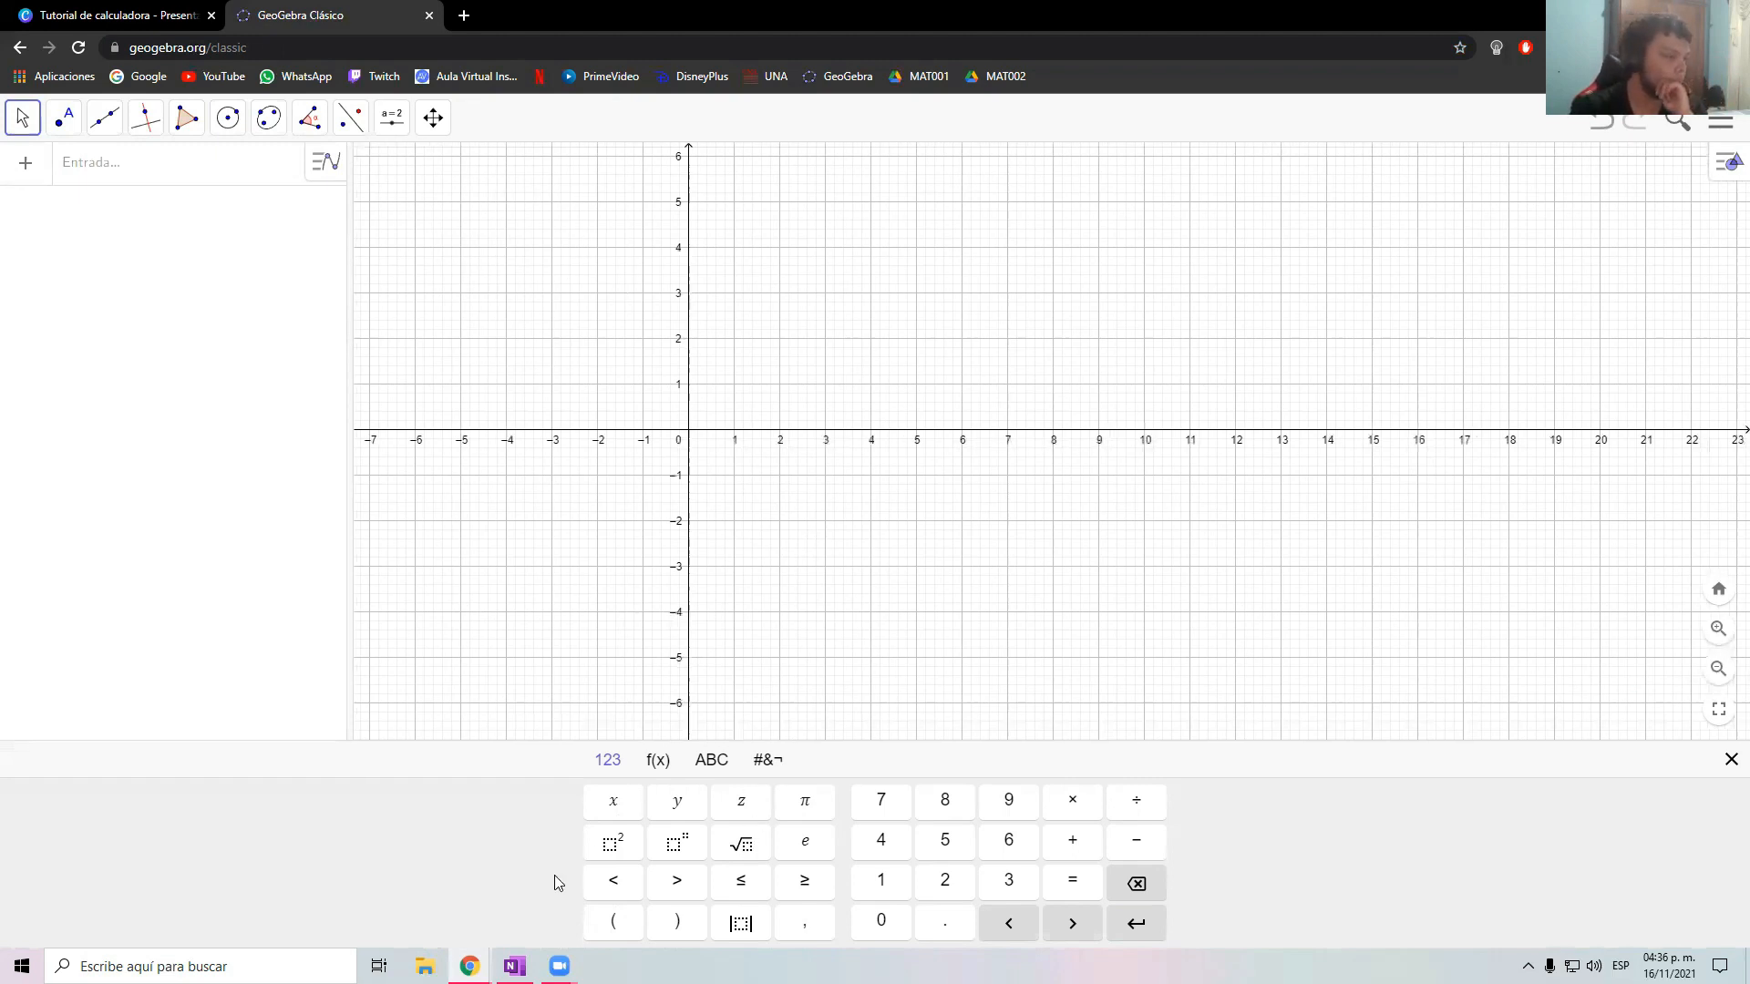
# Switch to OneNote and view the exercise on the linear function given by f(-2) = 4 and f(1) = 5
pyautogui.click(514, 964)
pyautogui.scroll(-10, 828, 633)
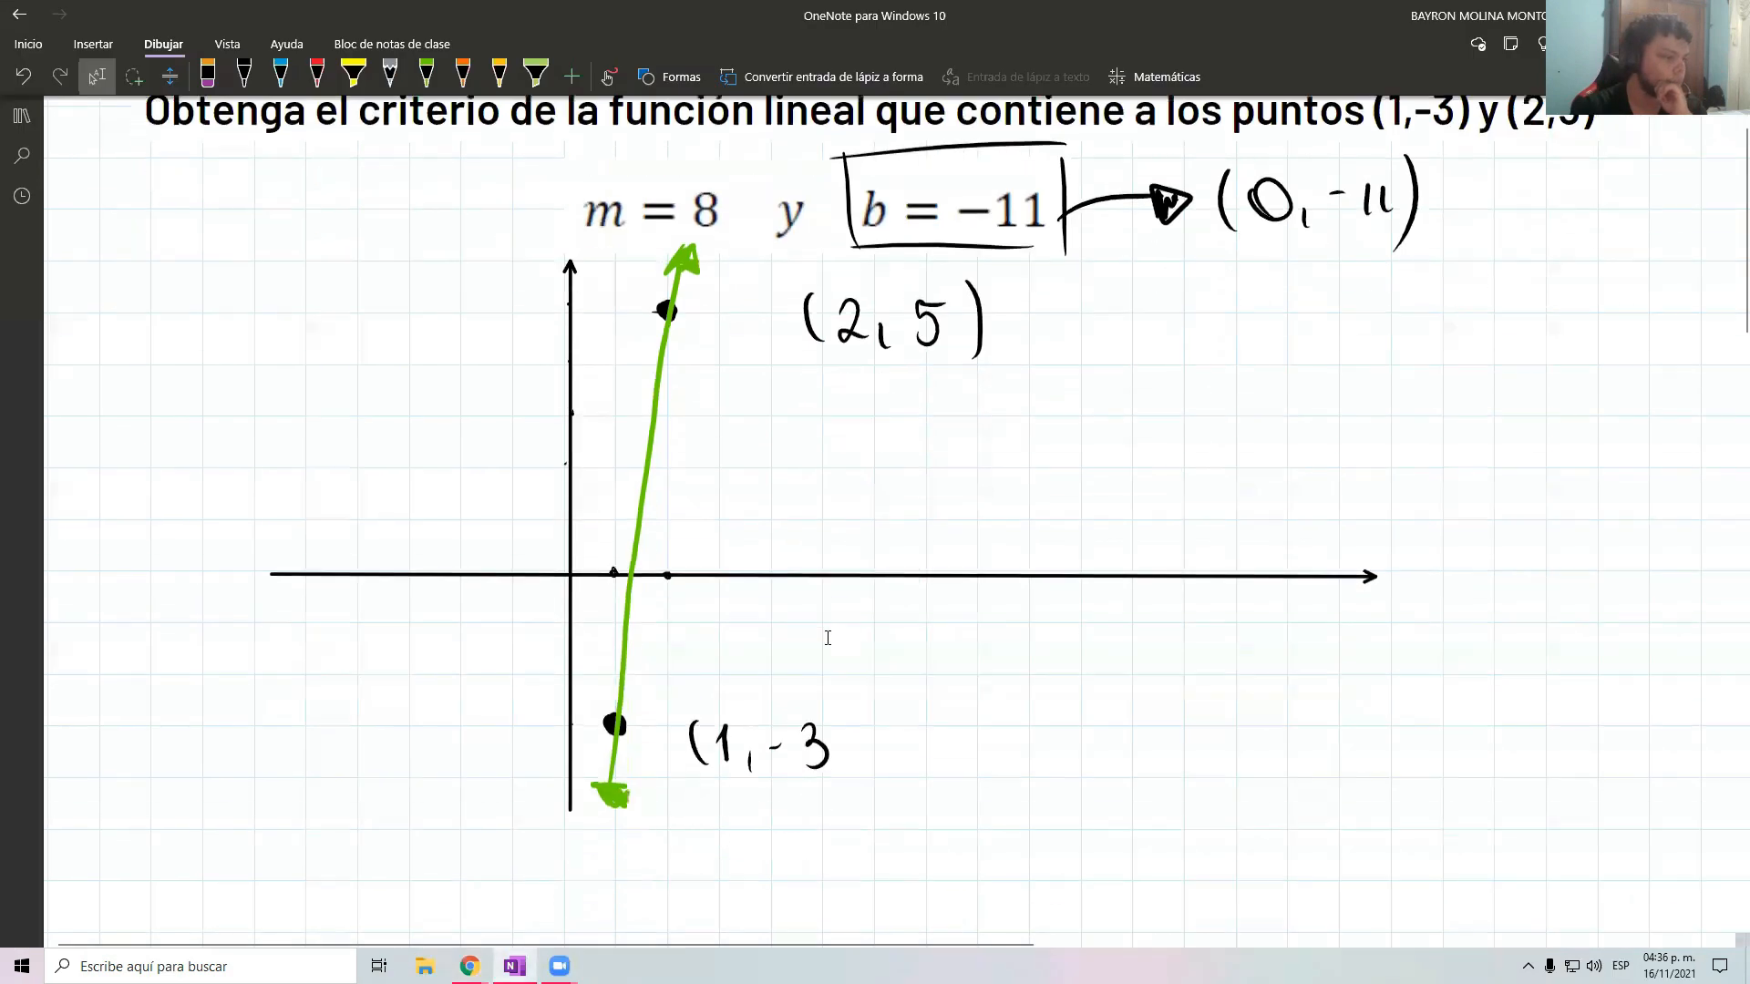
pyautogui.scroll(-4, 828, 634)
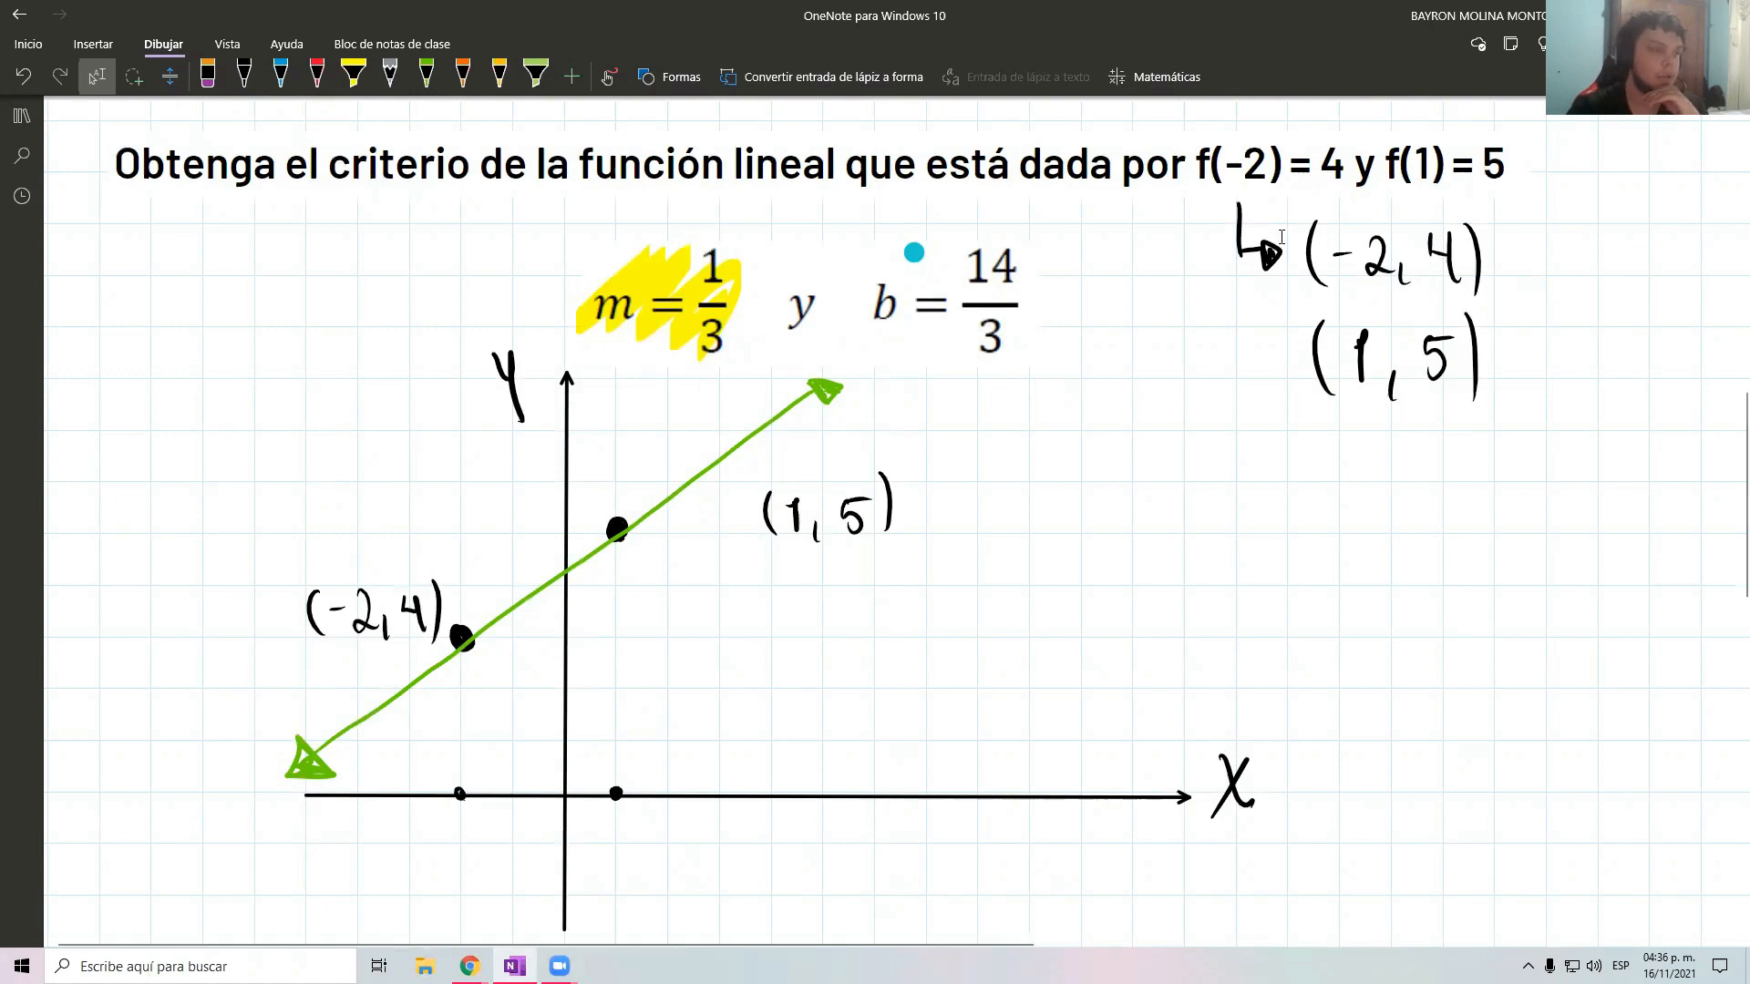
# Switch back to GeoGebra in the browser and plot the point (-2, 4) as a new algebra entry
pyautogui.moveTo(469, 966)
pyautogui.click(570, 875)
pyautogui.click(195, 171)
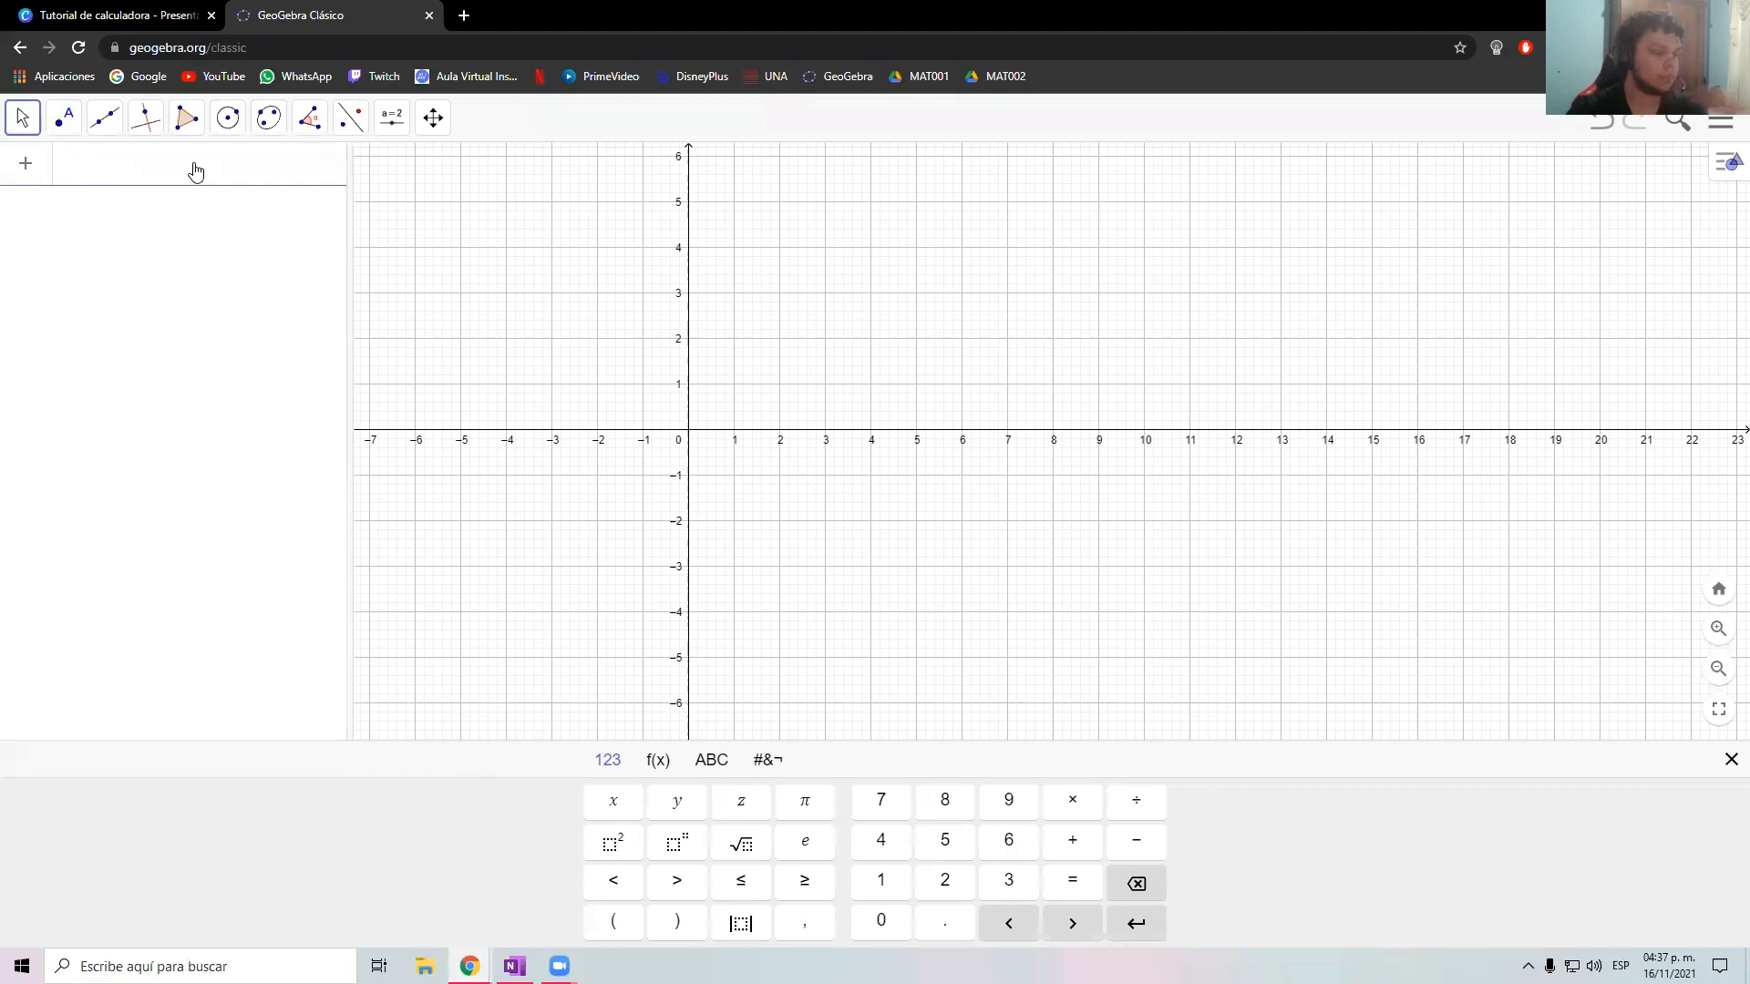
pyautogui.write('(')
pyautogui.write('-2, 4')
pyautogui.press('Return')
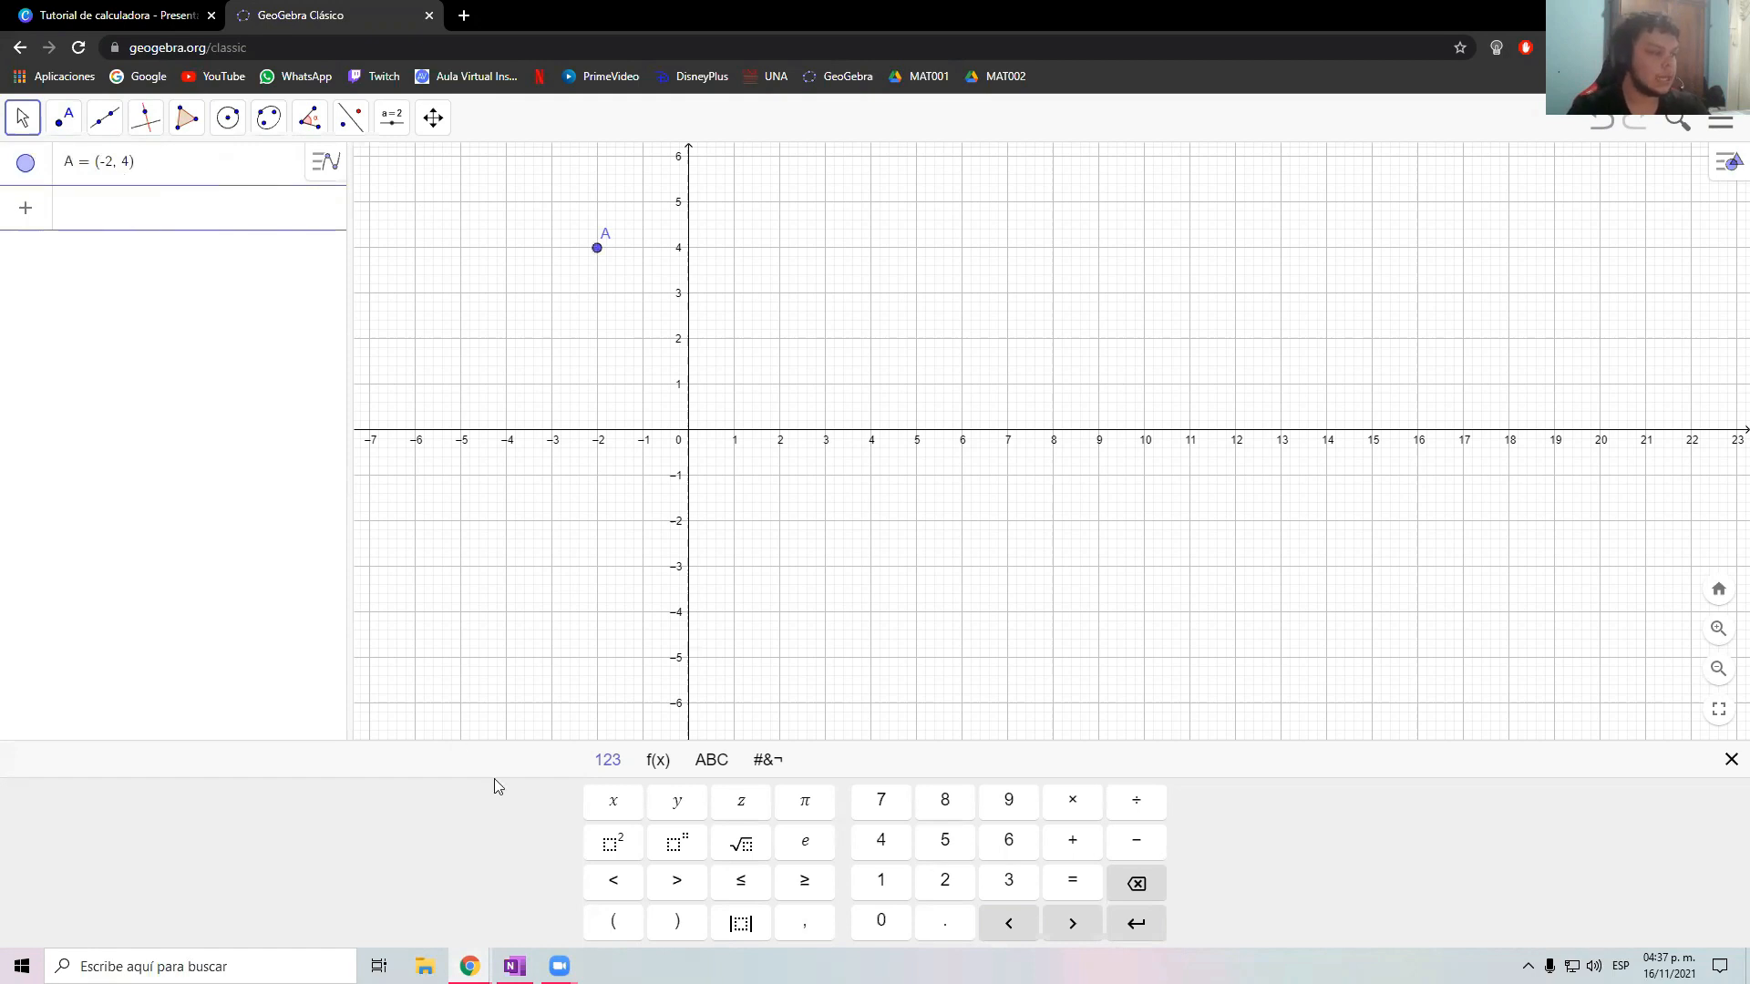
# Check the second ordered pair in the OneNote notes and plot the point (1, 5) in GeoGebra
pyautogui.click(514, 966)
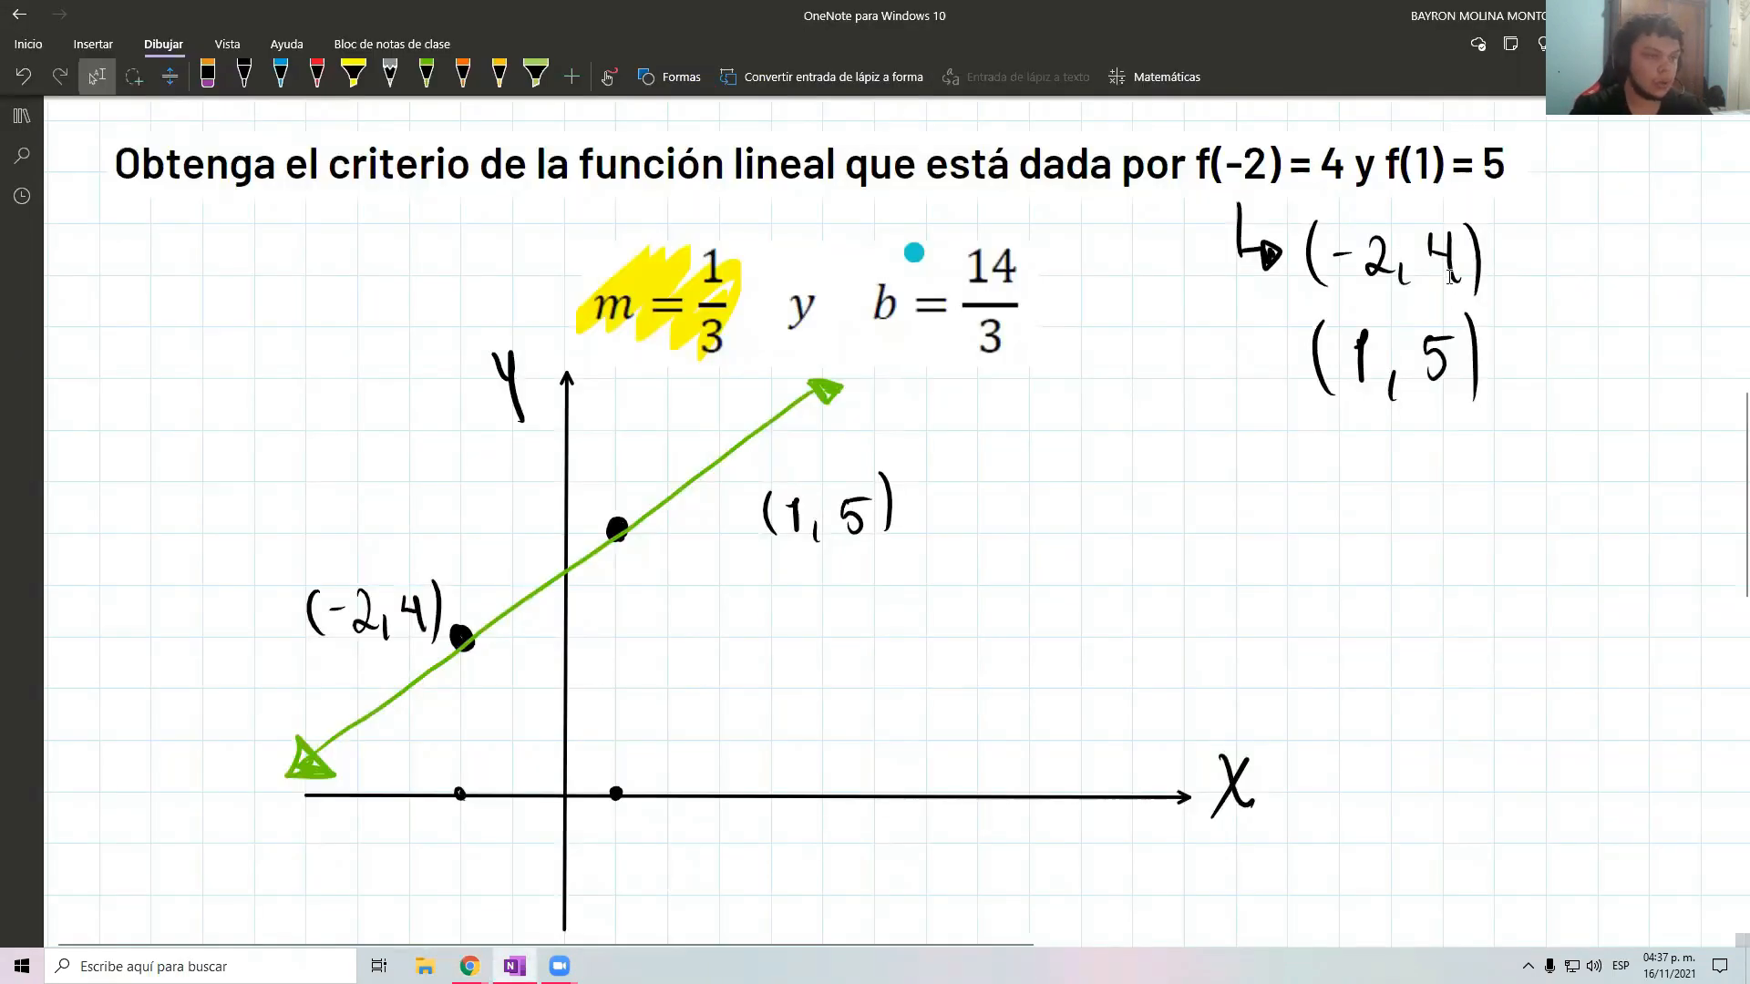
pyautogui.hotkey('alt', 'Tab')
pyautogui.click(104, 214)
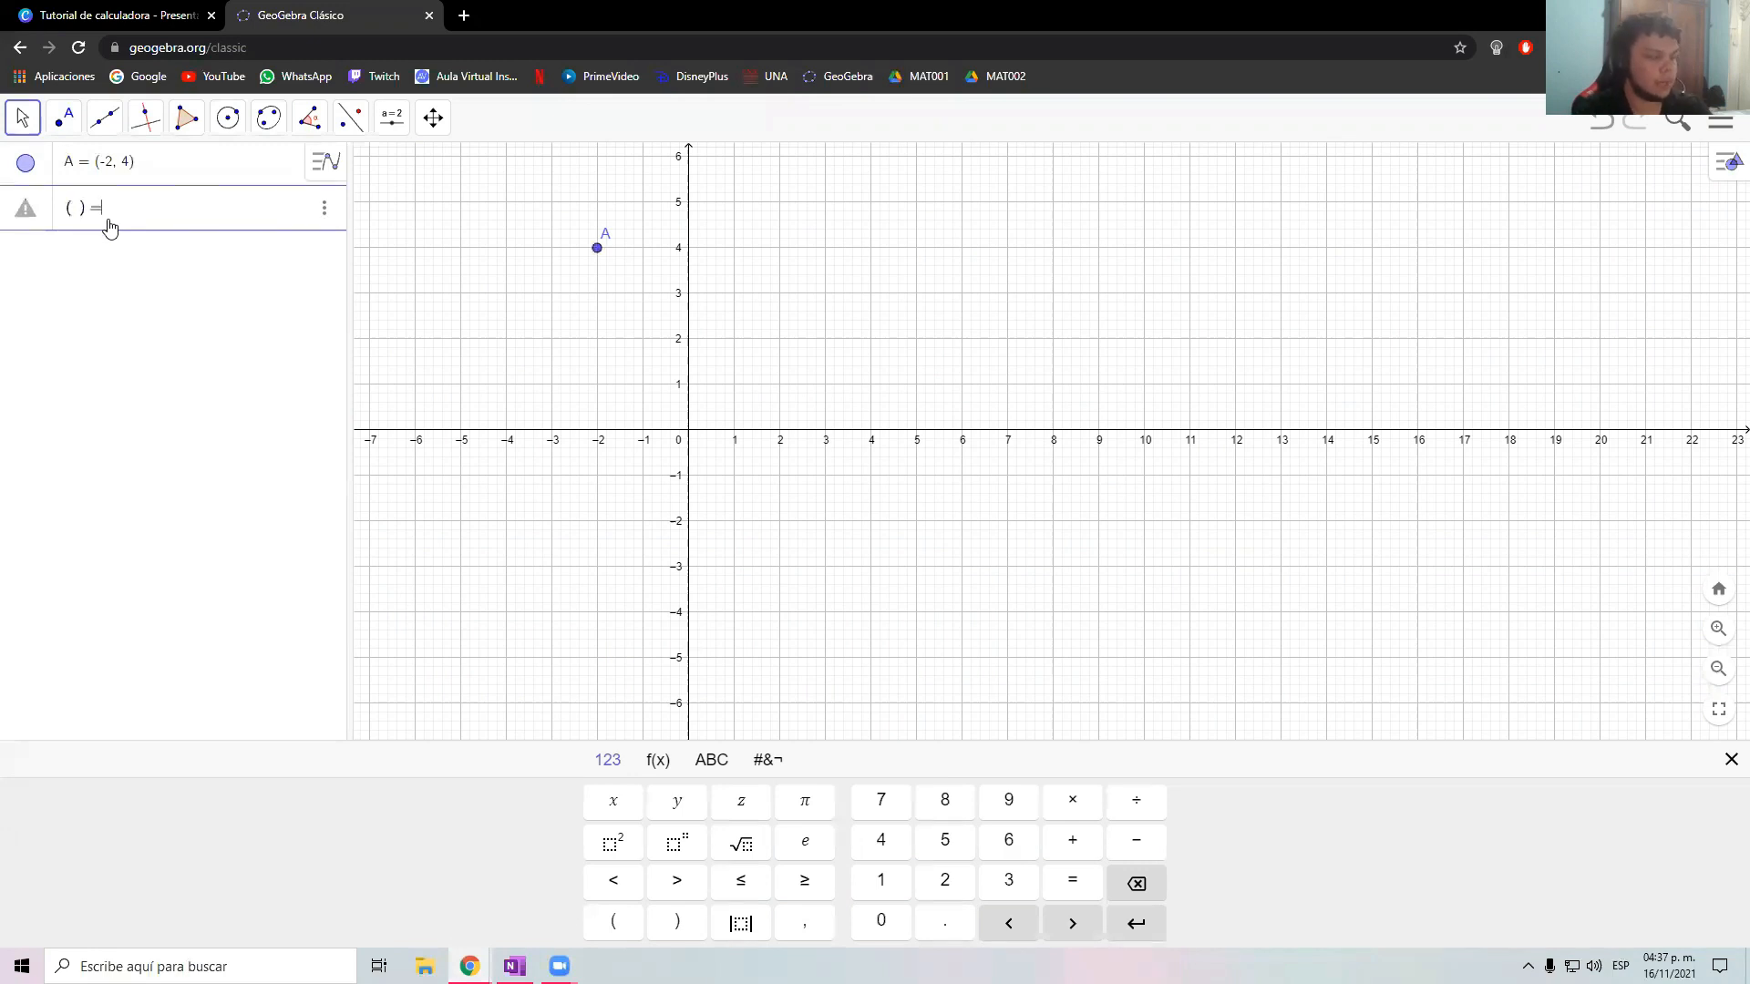
pyautogui.write('(1, 5')
pyautogui.press('Return')
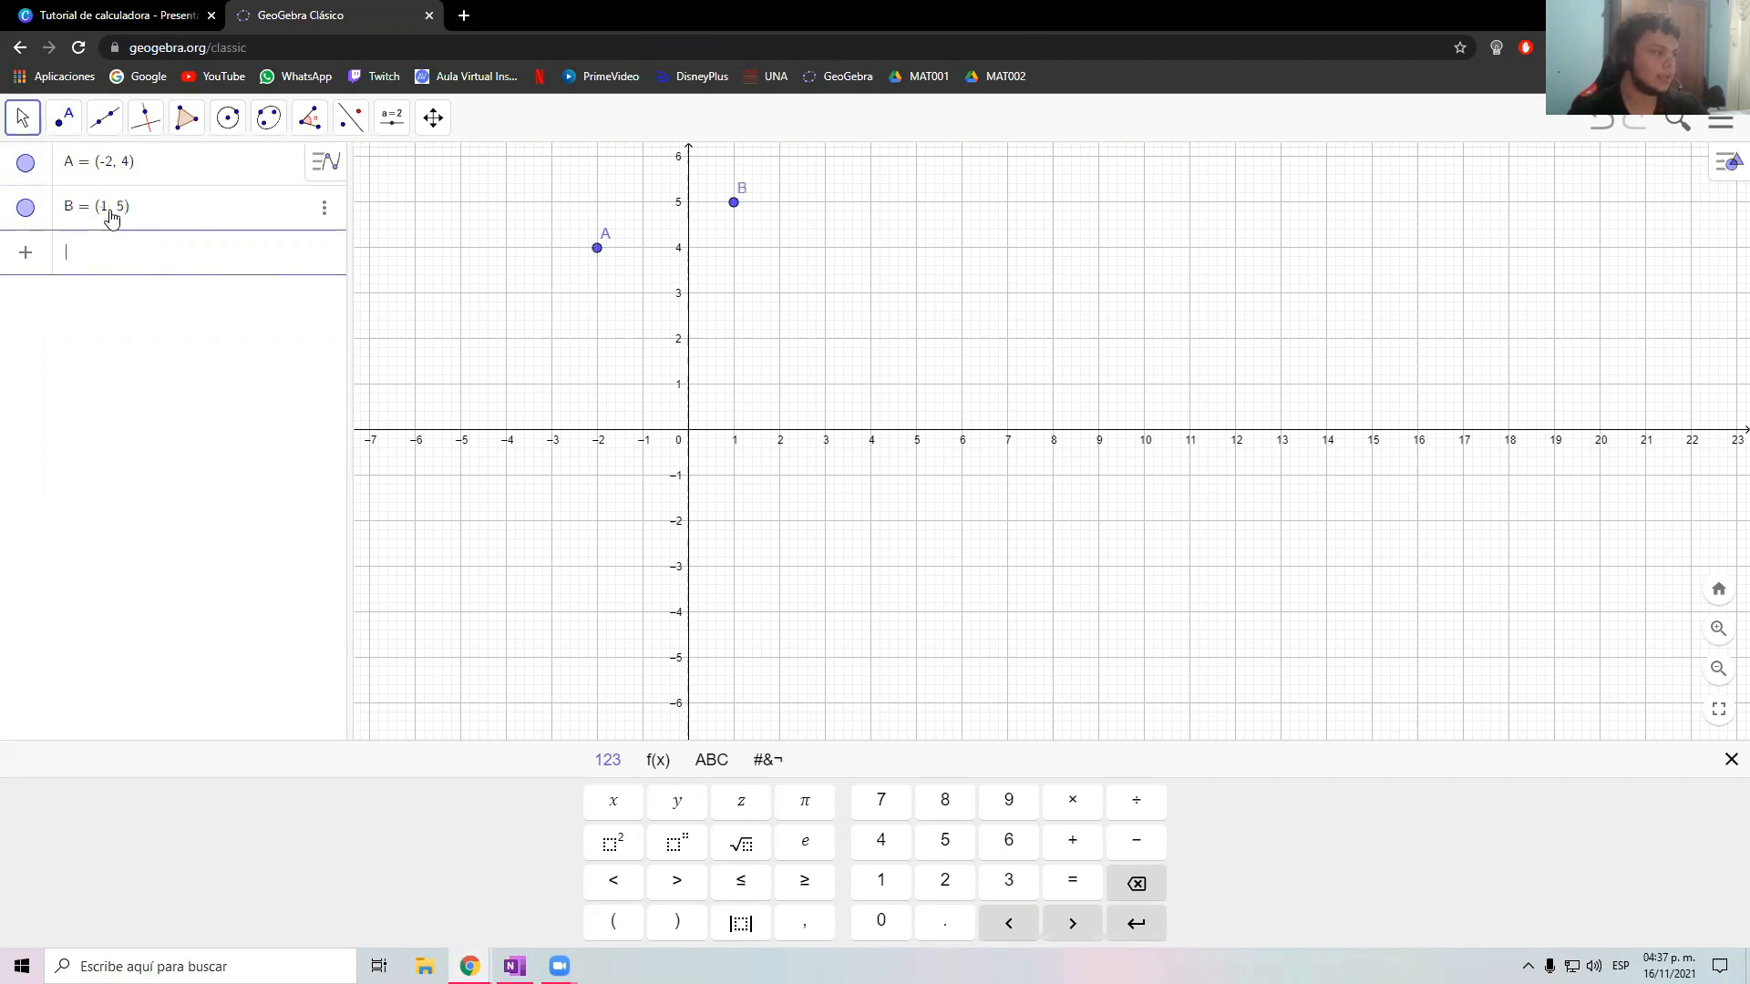
pyautogui.click(515, 966)
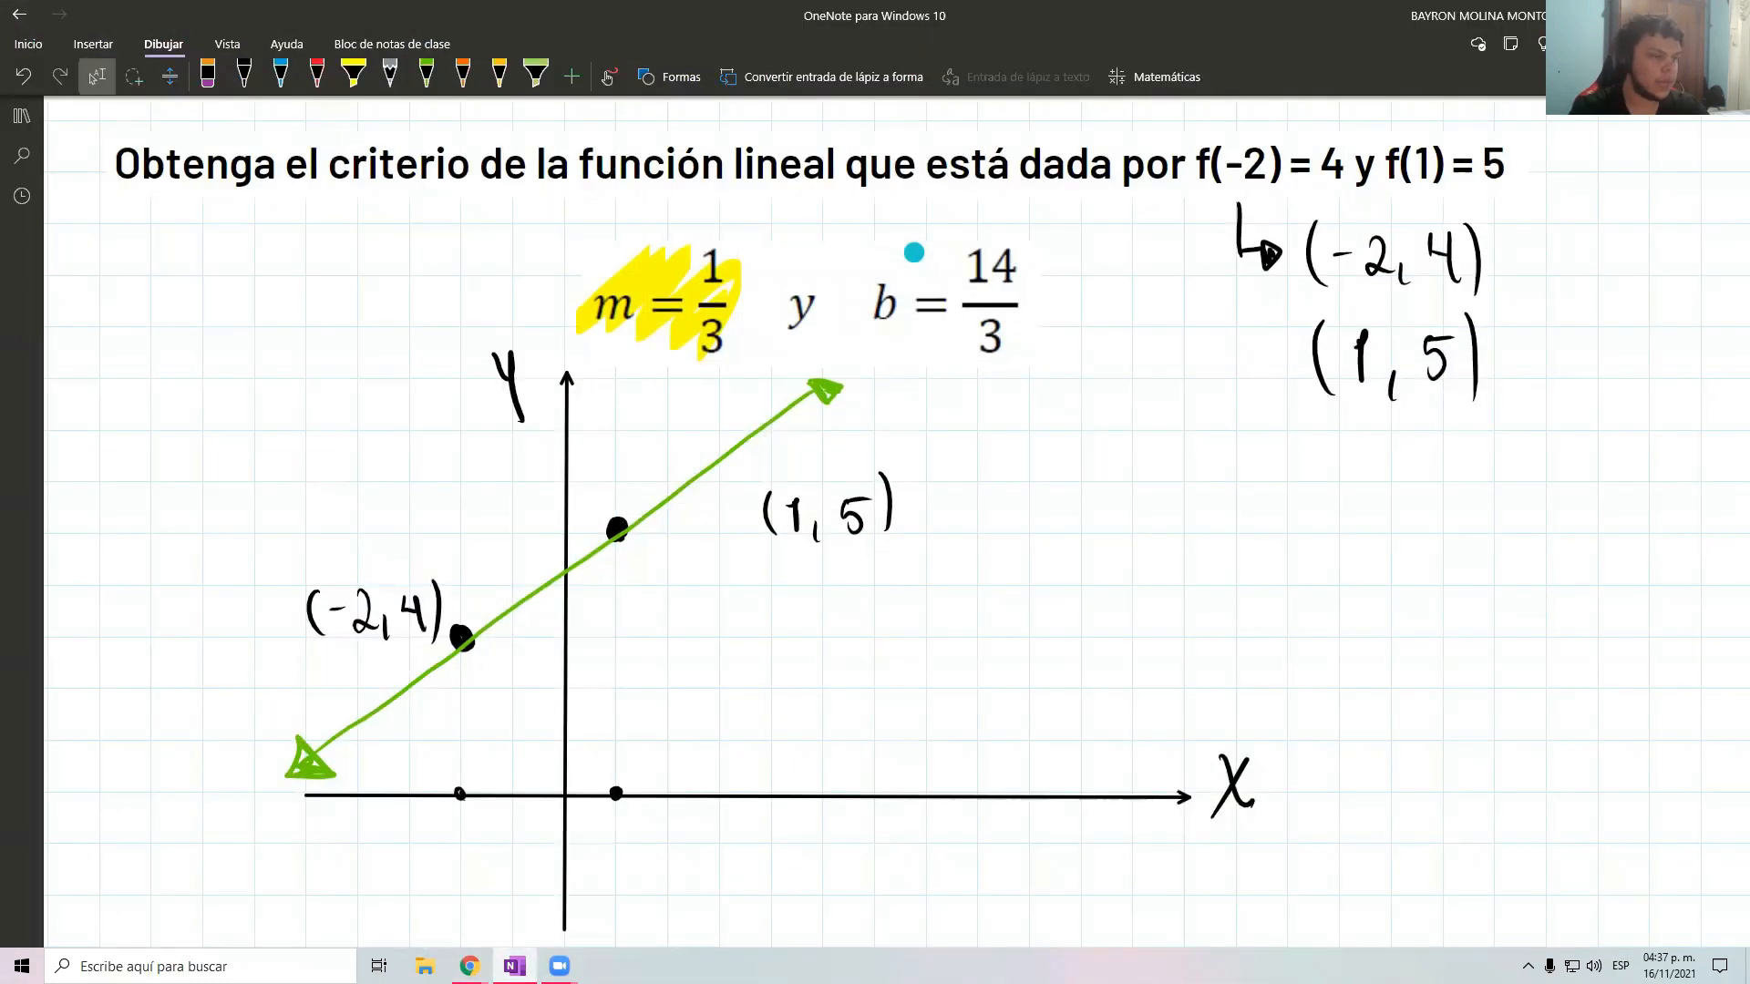
pyautogui.hotkey('alt', 'Tab')
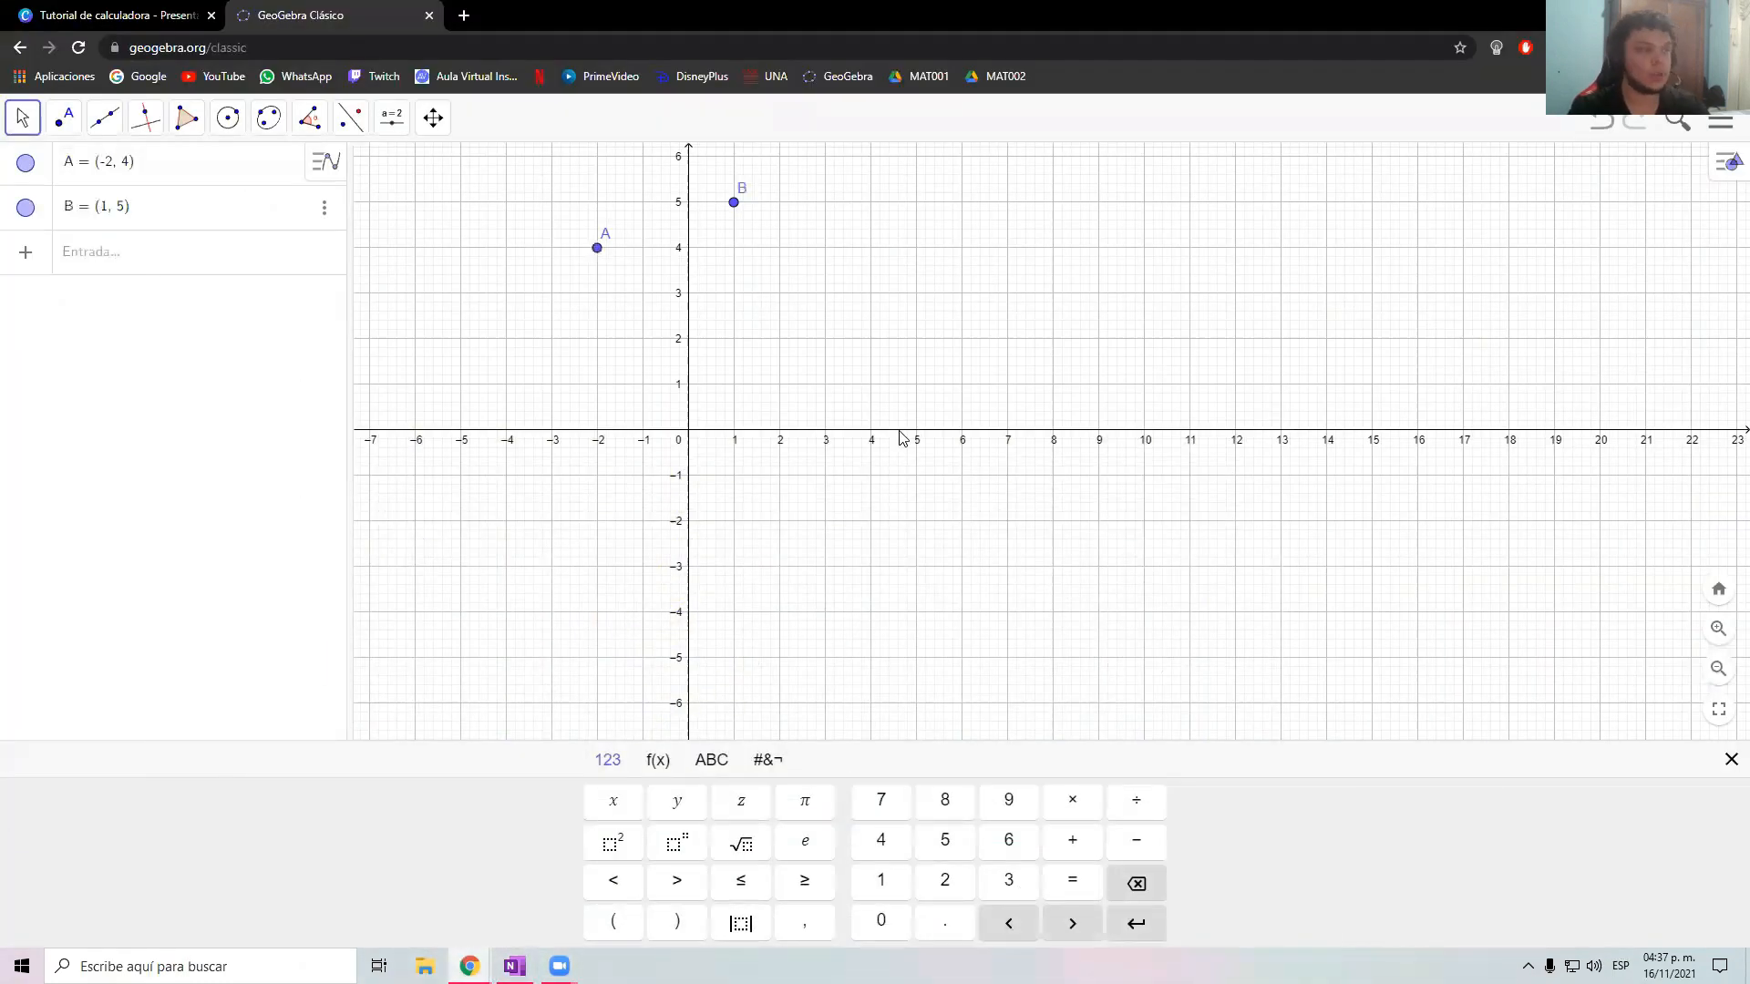
# Draw a line (Recta) through points A and B, and return to the Move tool
pyautogui.scroll(6, 860, 456)
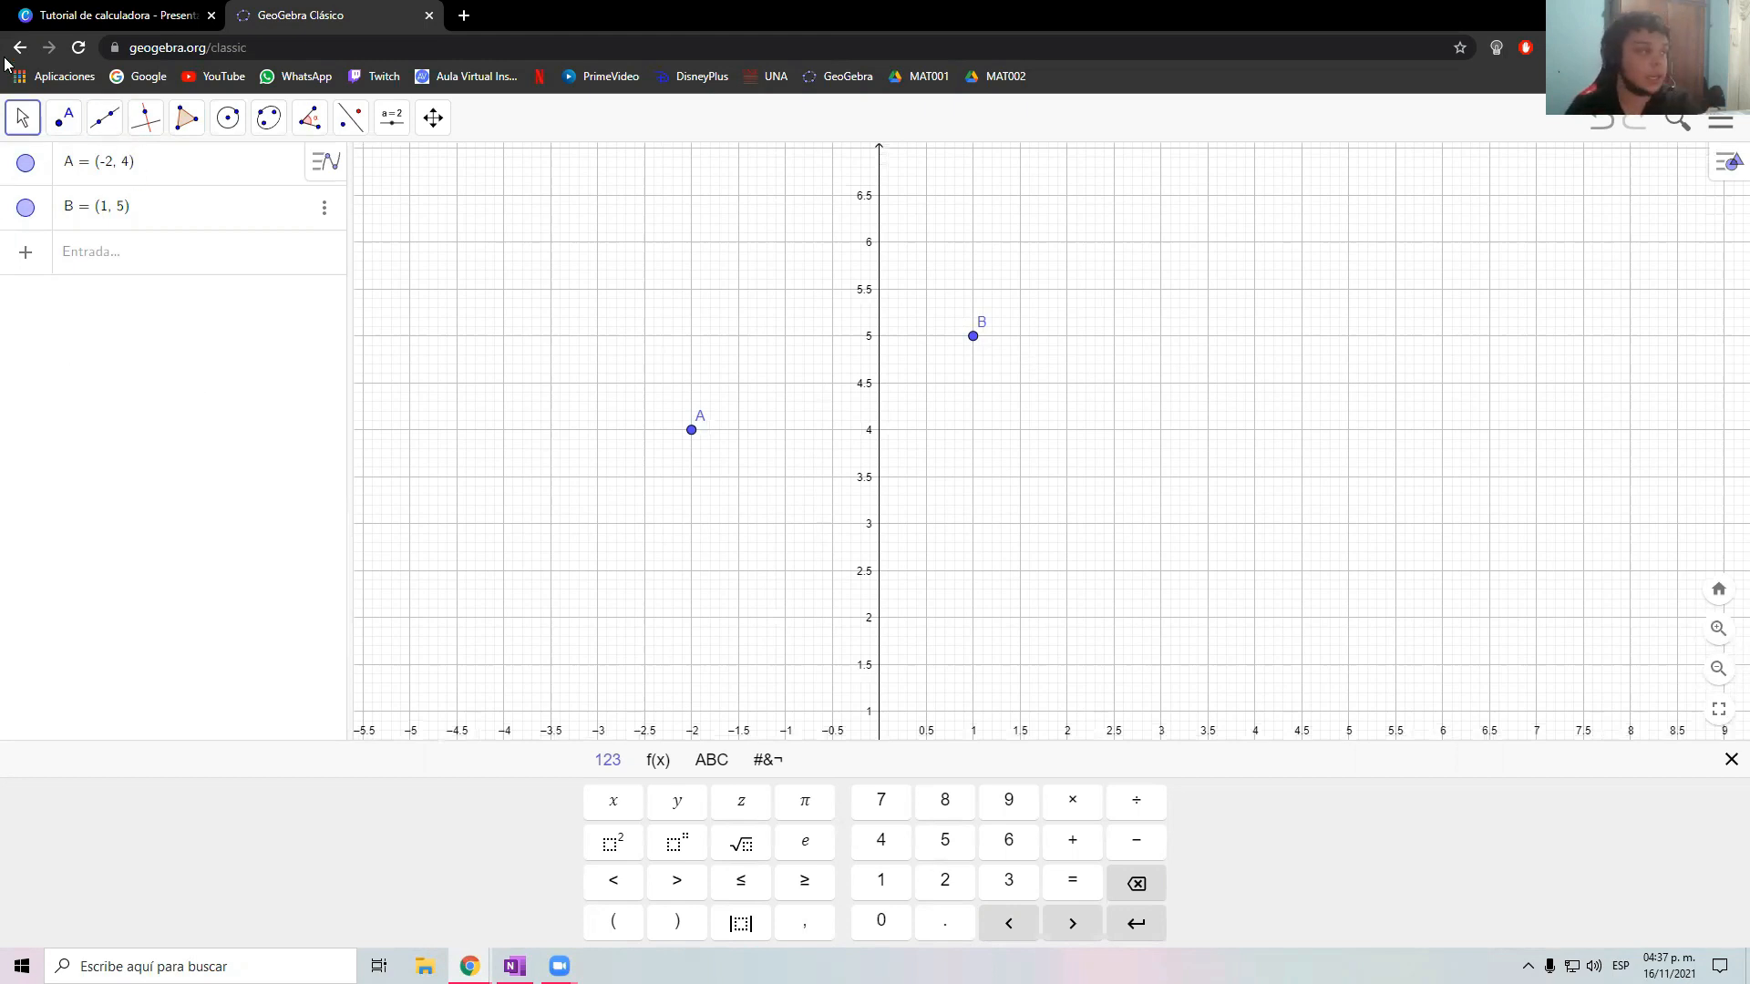
pyautogui.click(104, 127)
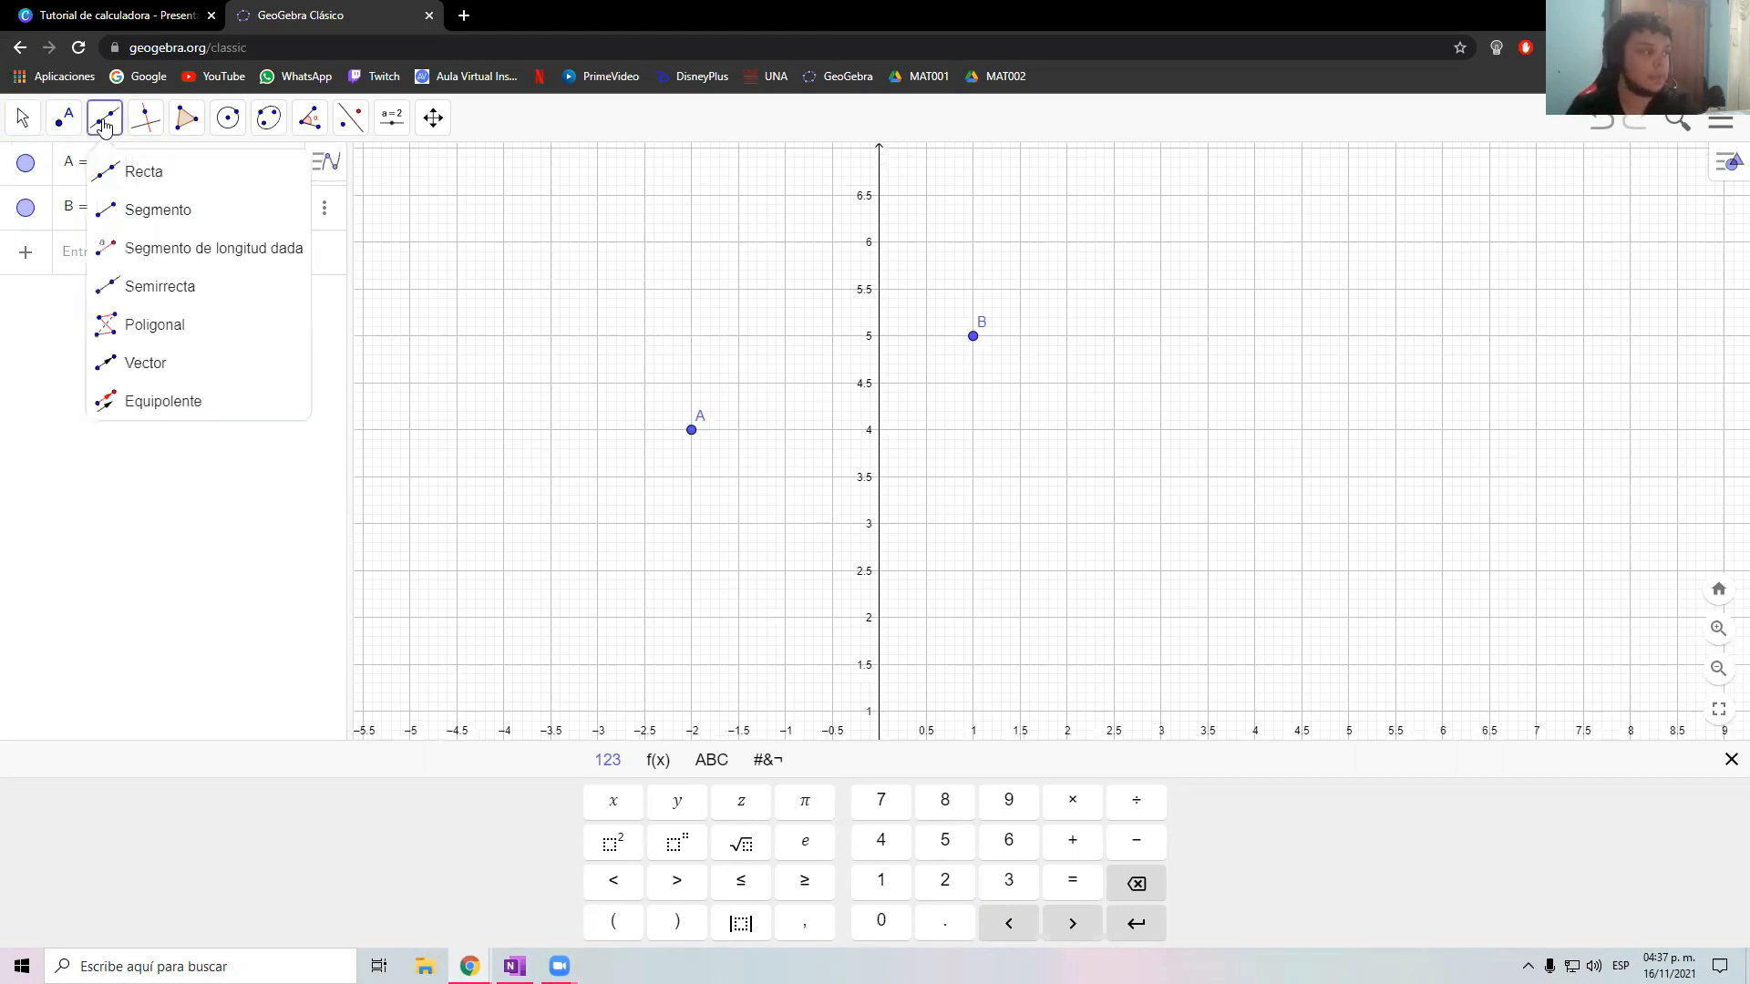
pyautogui.click(135, 173)
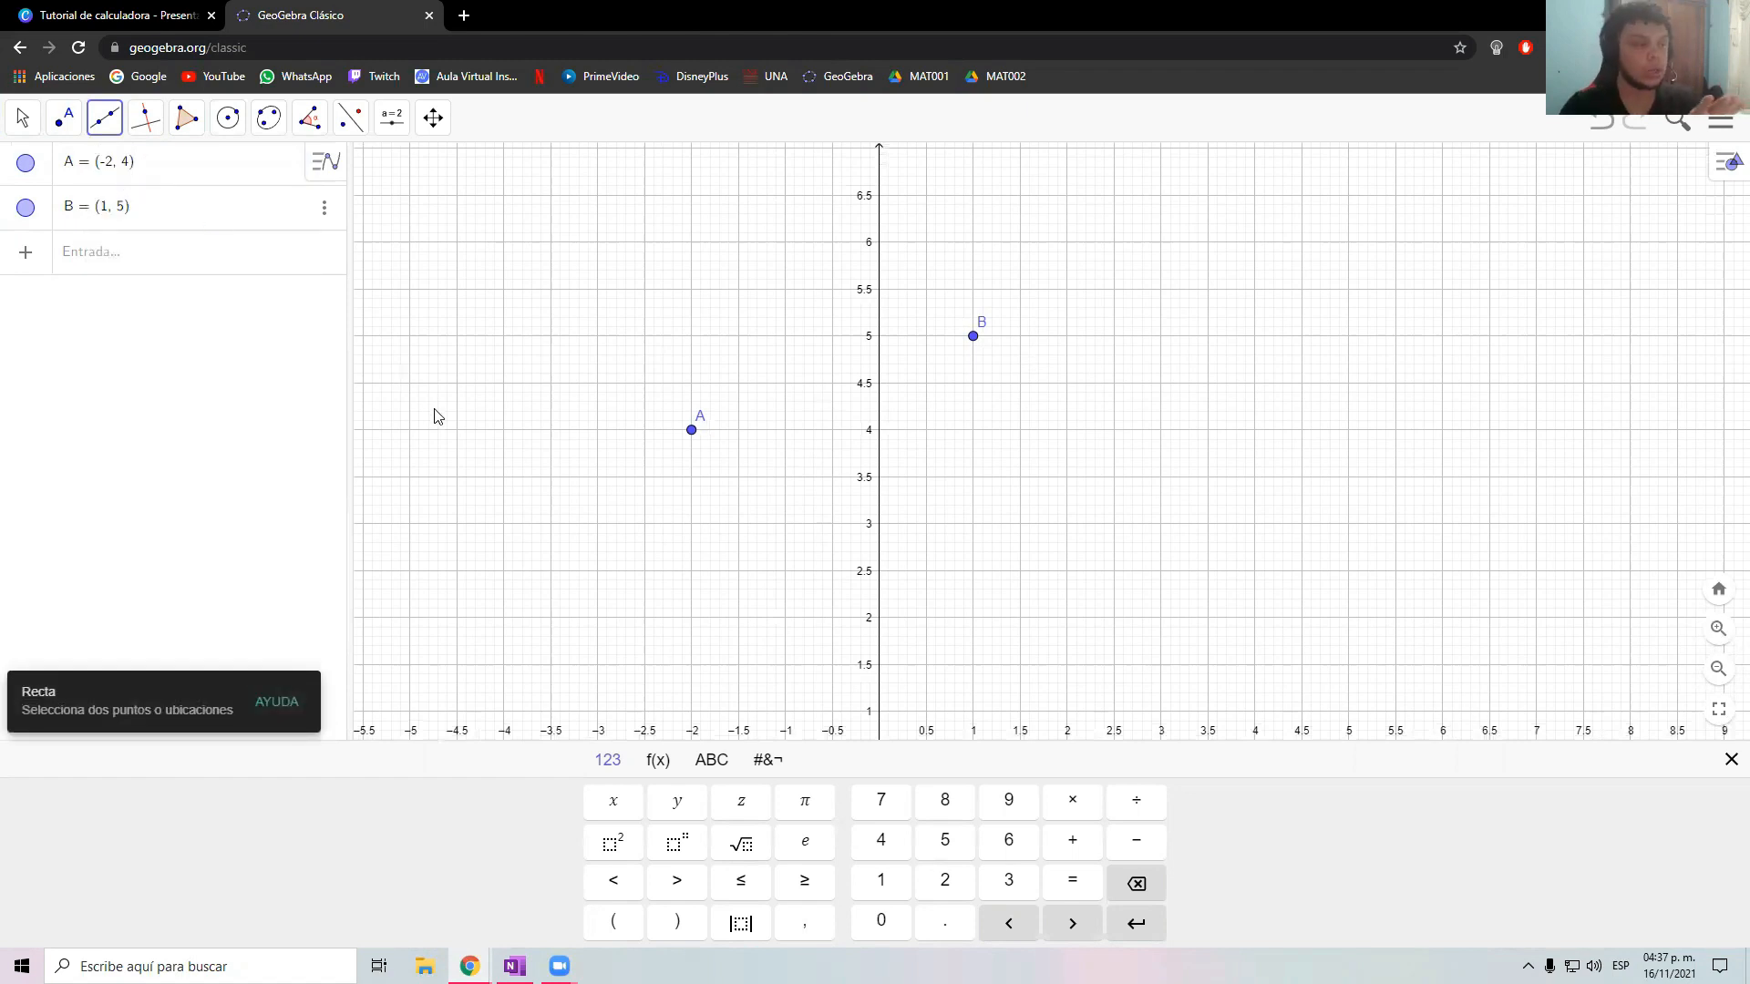
pyautogui.click(694, 433)
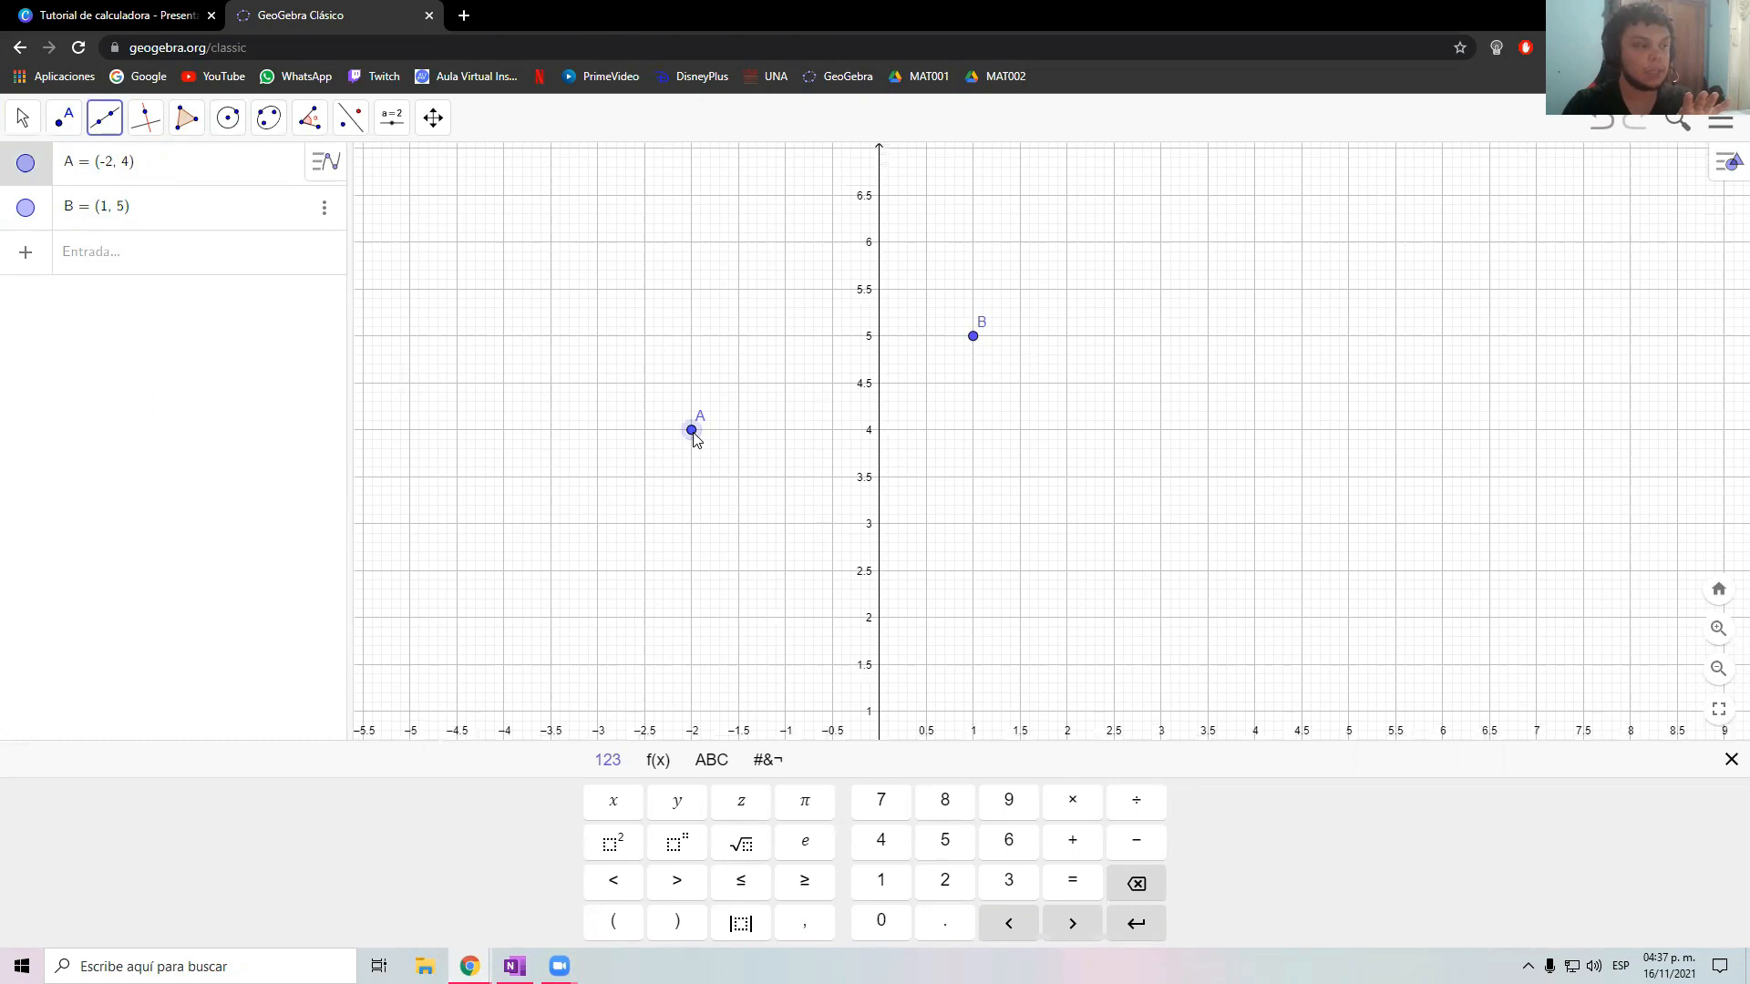
pyautogui.click(974, 337)
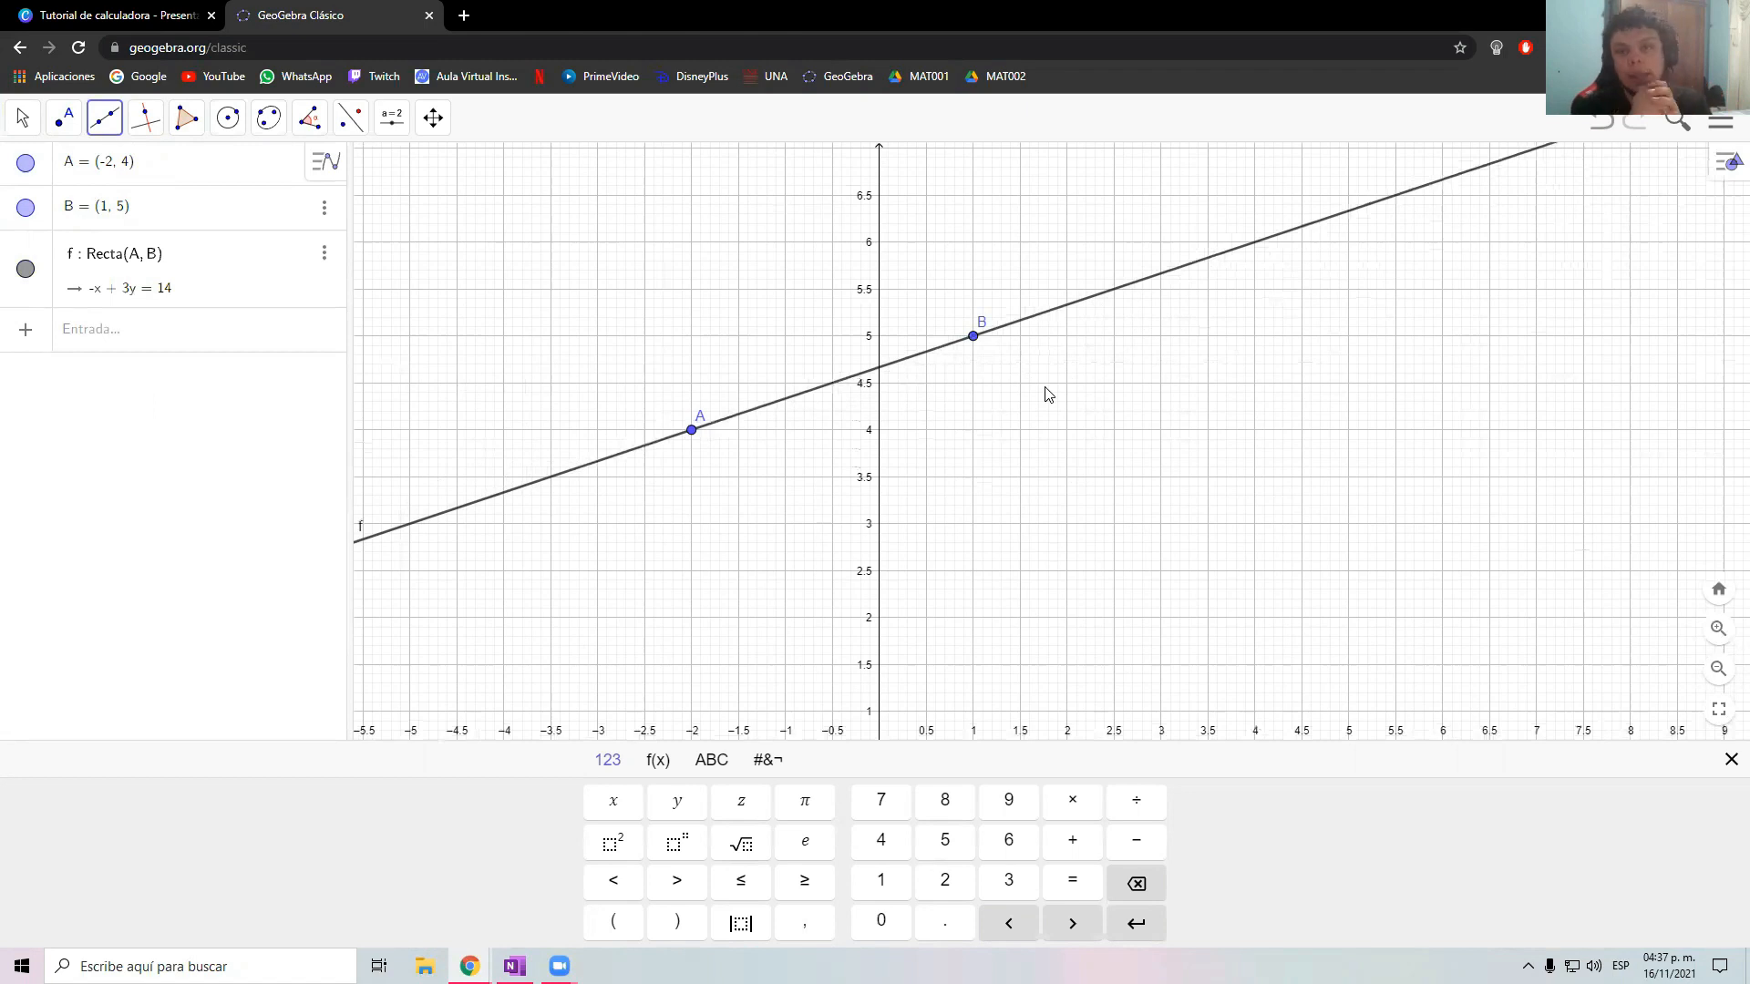
pyautogui.click(20, 110)
pyautogui.click(47, 172)
pyautogui.moveTo(642, 301); pyautogui.dragTo(742, 301)
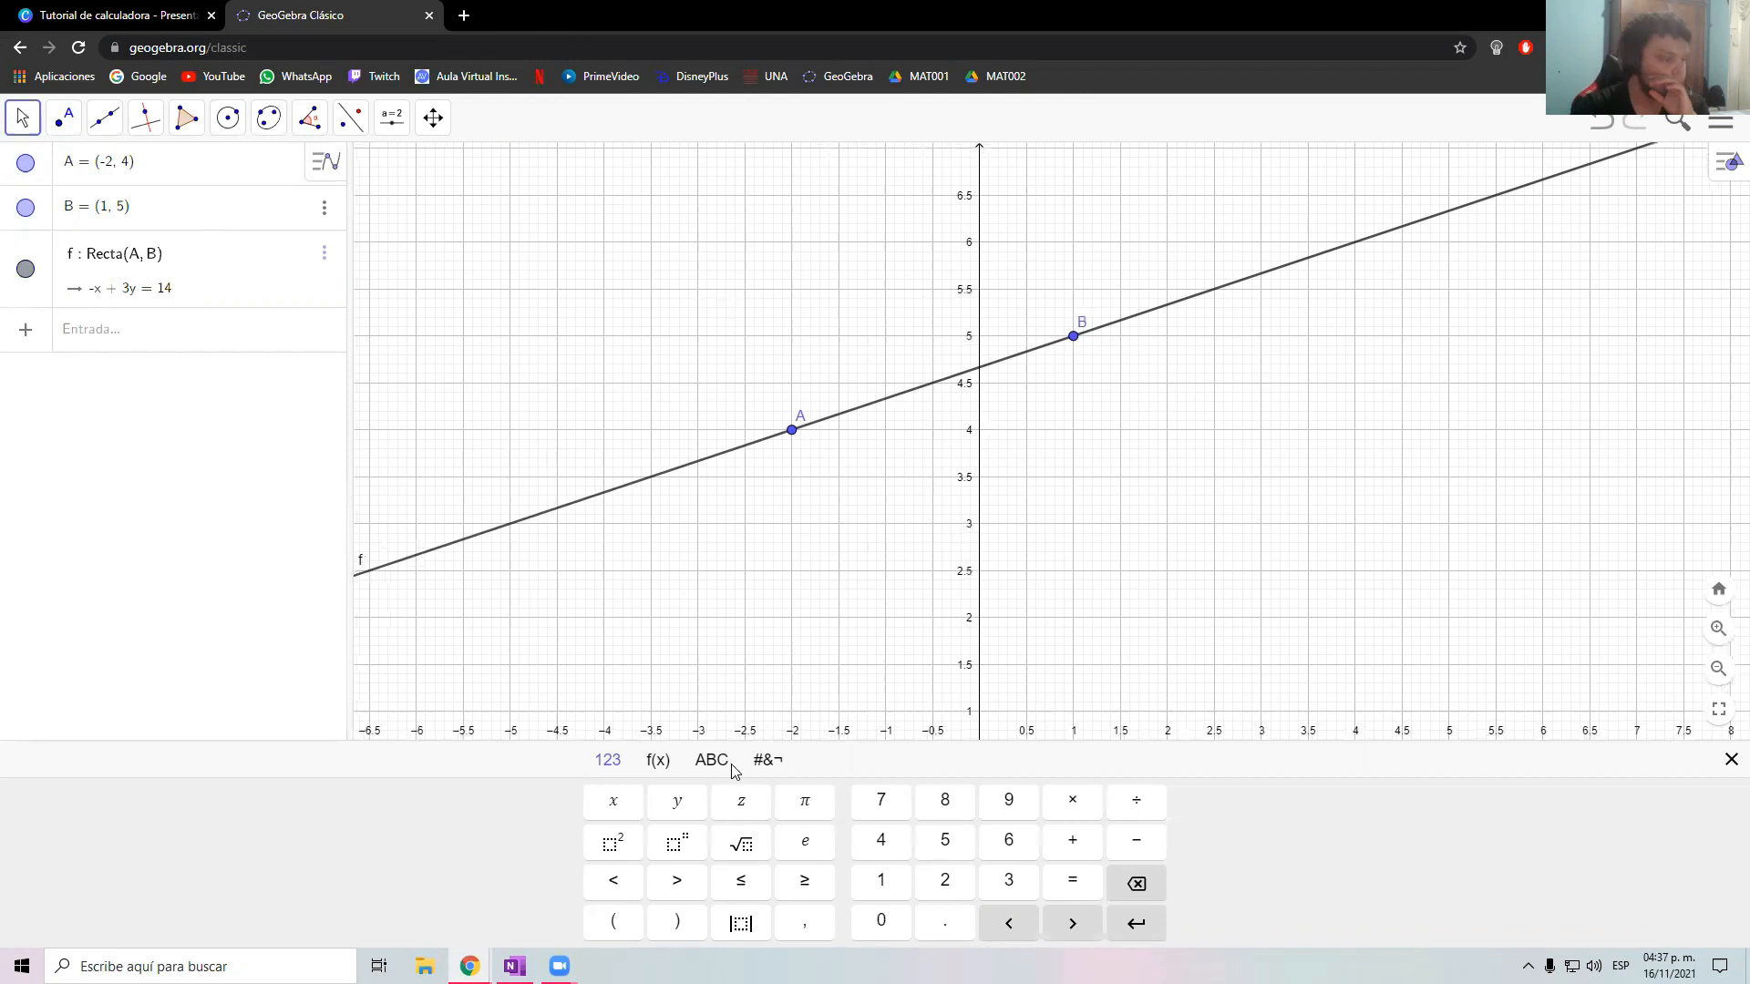
# Switch to the Canva presentation, view the worked example for f(-2) = 4 and f(1) = 5 on slide 4, and return to GeoGebra
pyautogui.click(154, 11)
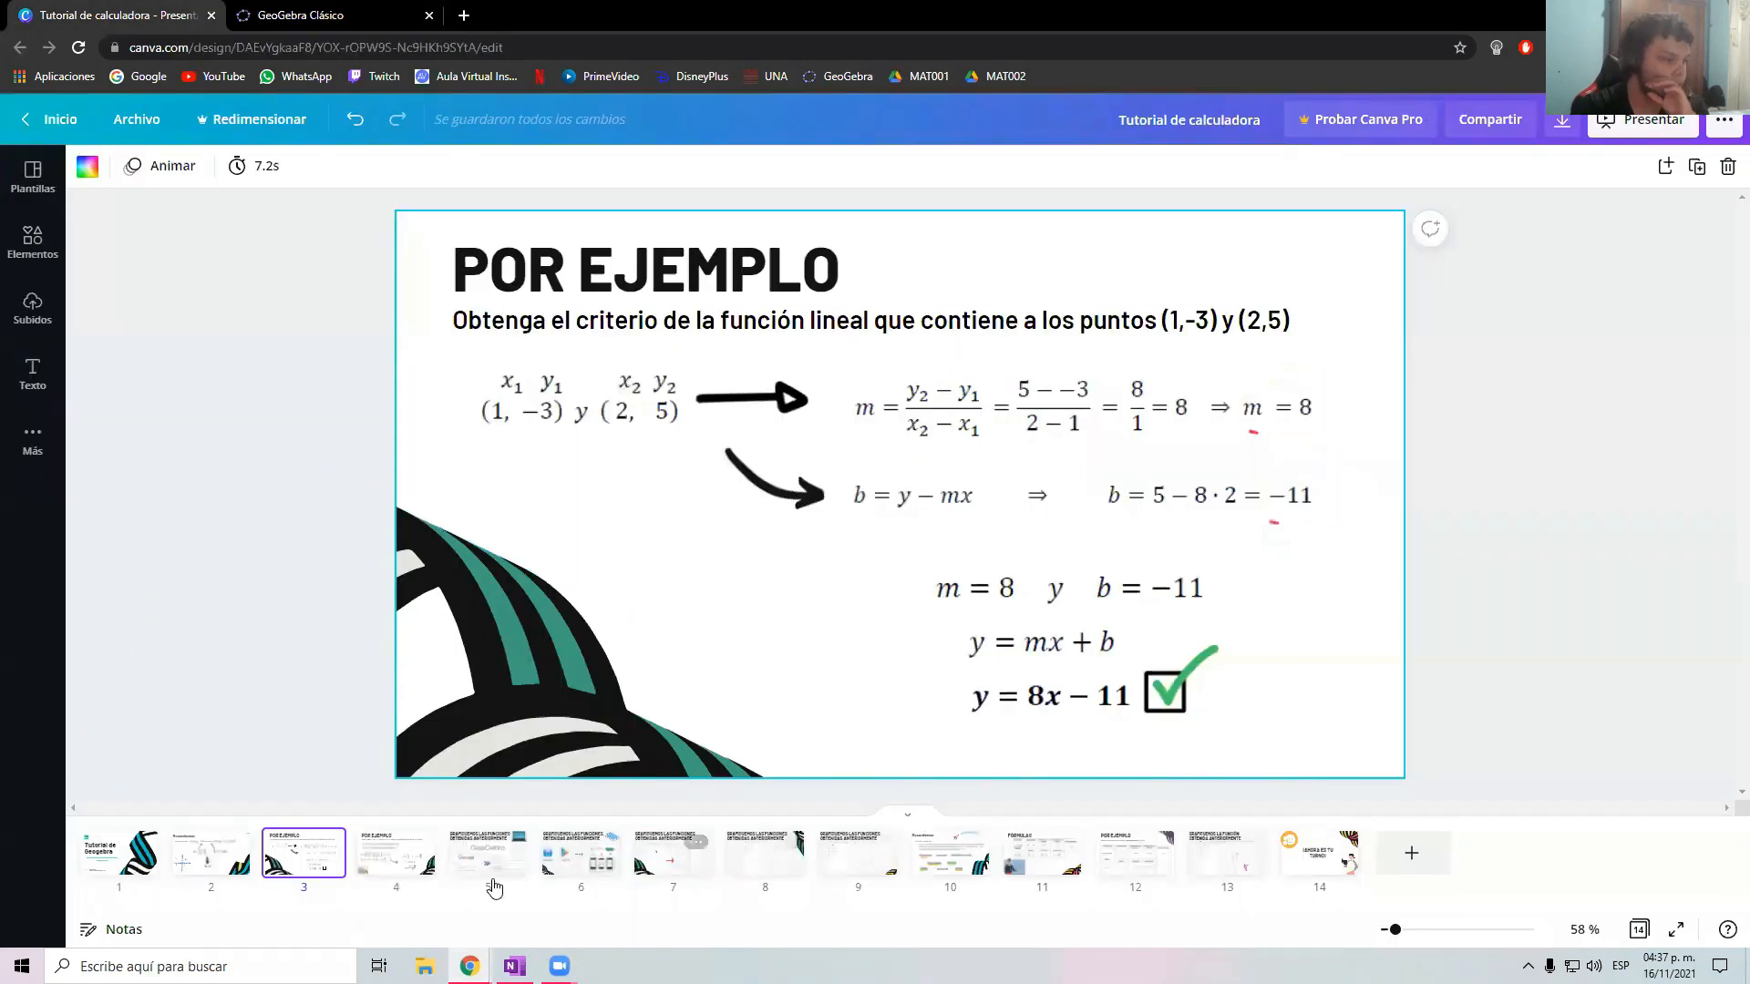
pyautogui.click(396, 852)
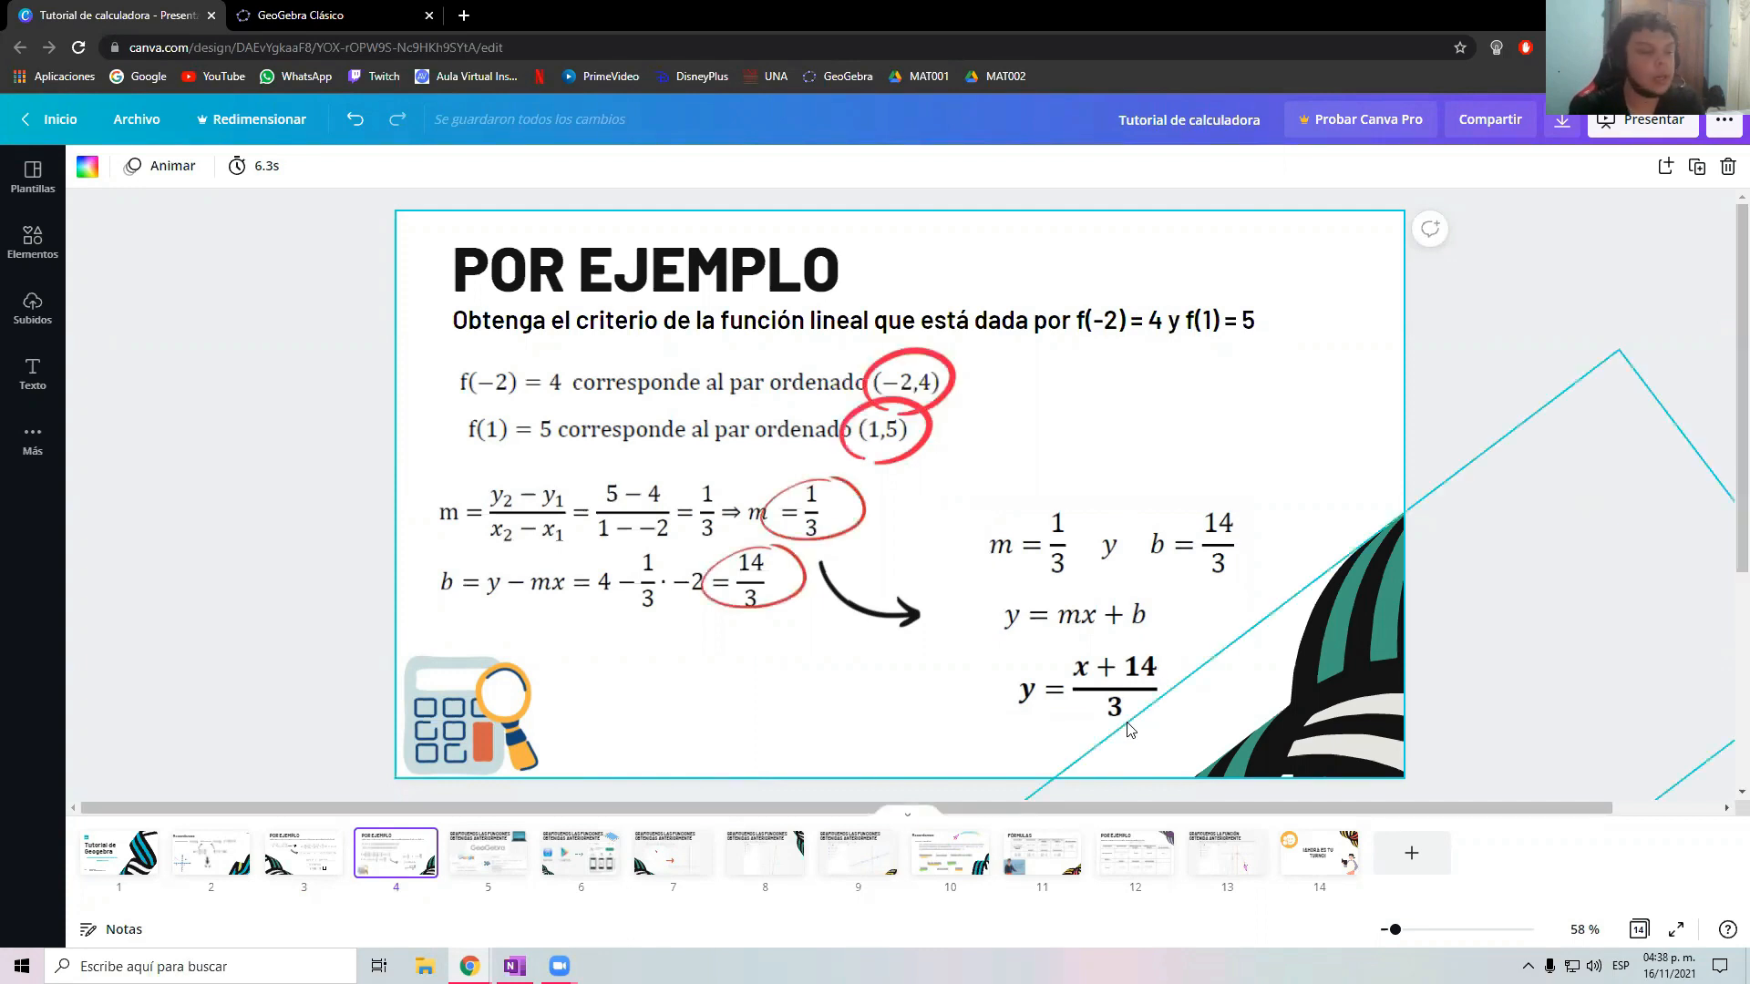
pyautogui.click(1508, 366)
pyautogui.click(383, 16)
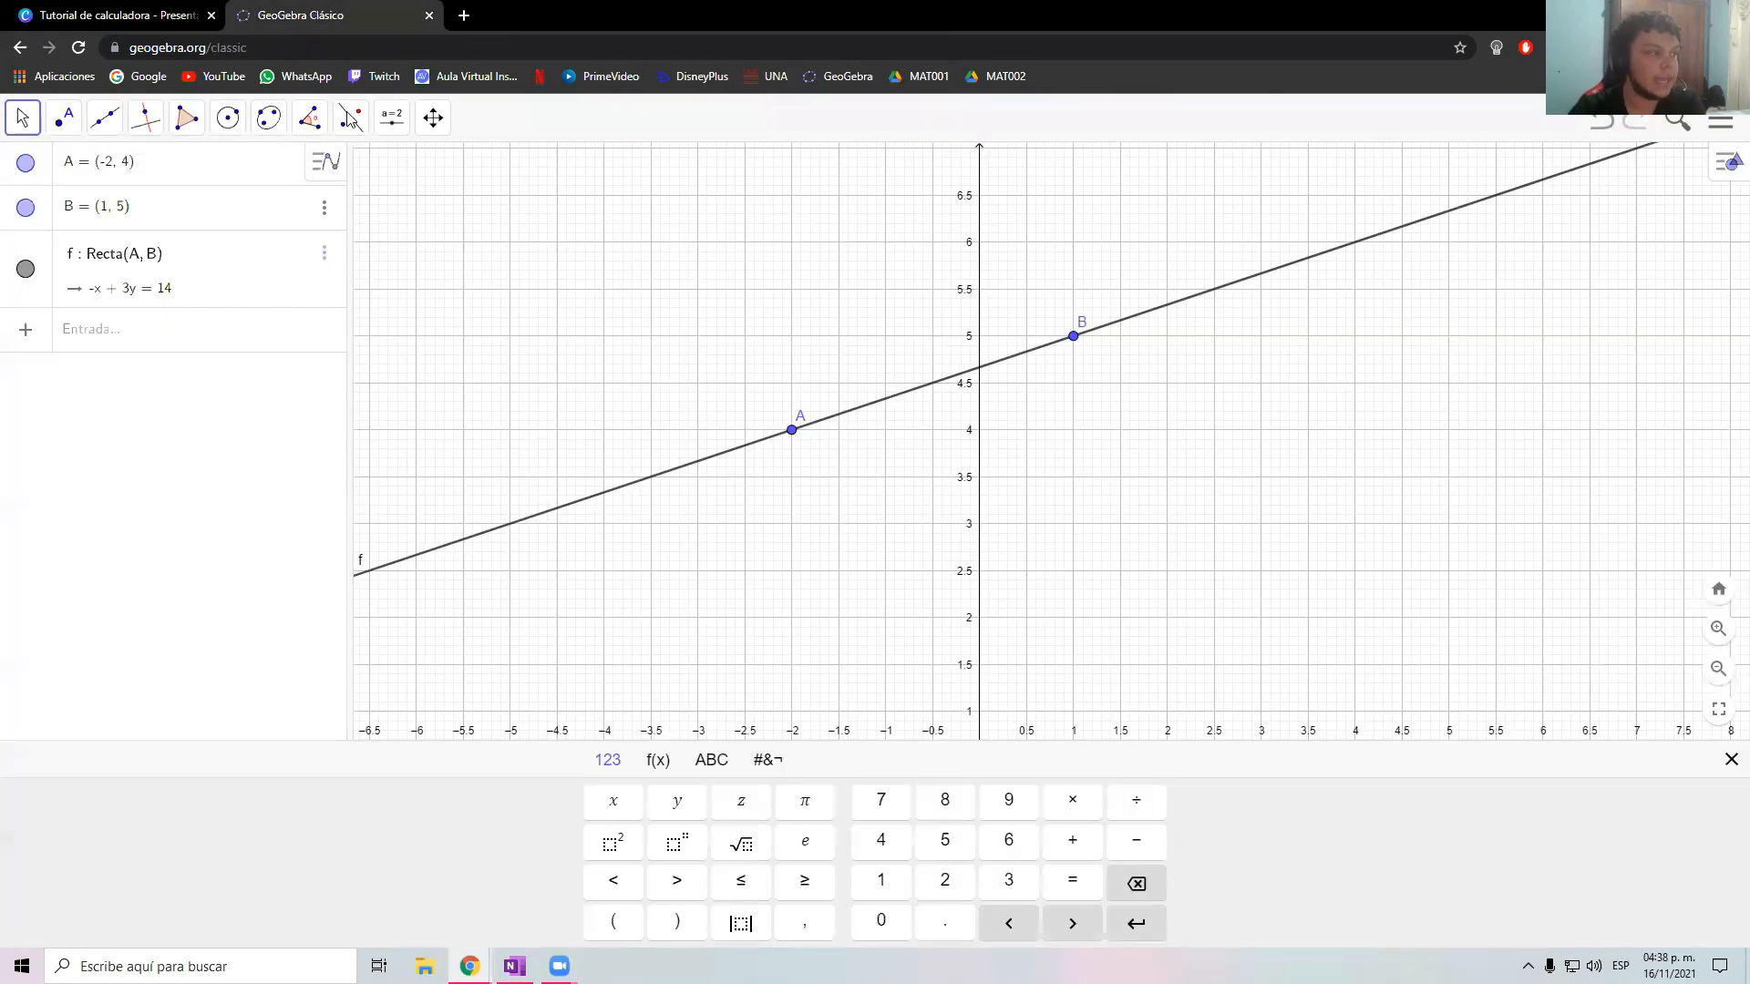
pyautogui.moveTo(782, 581); pyautogui.dragTo(762, 593)
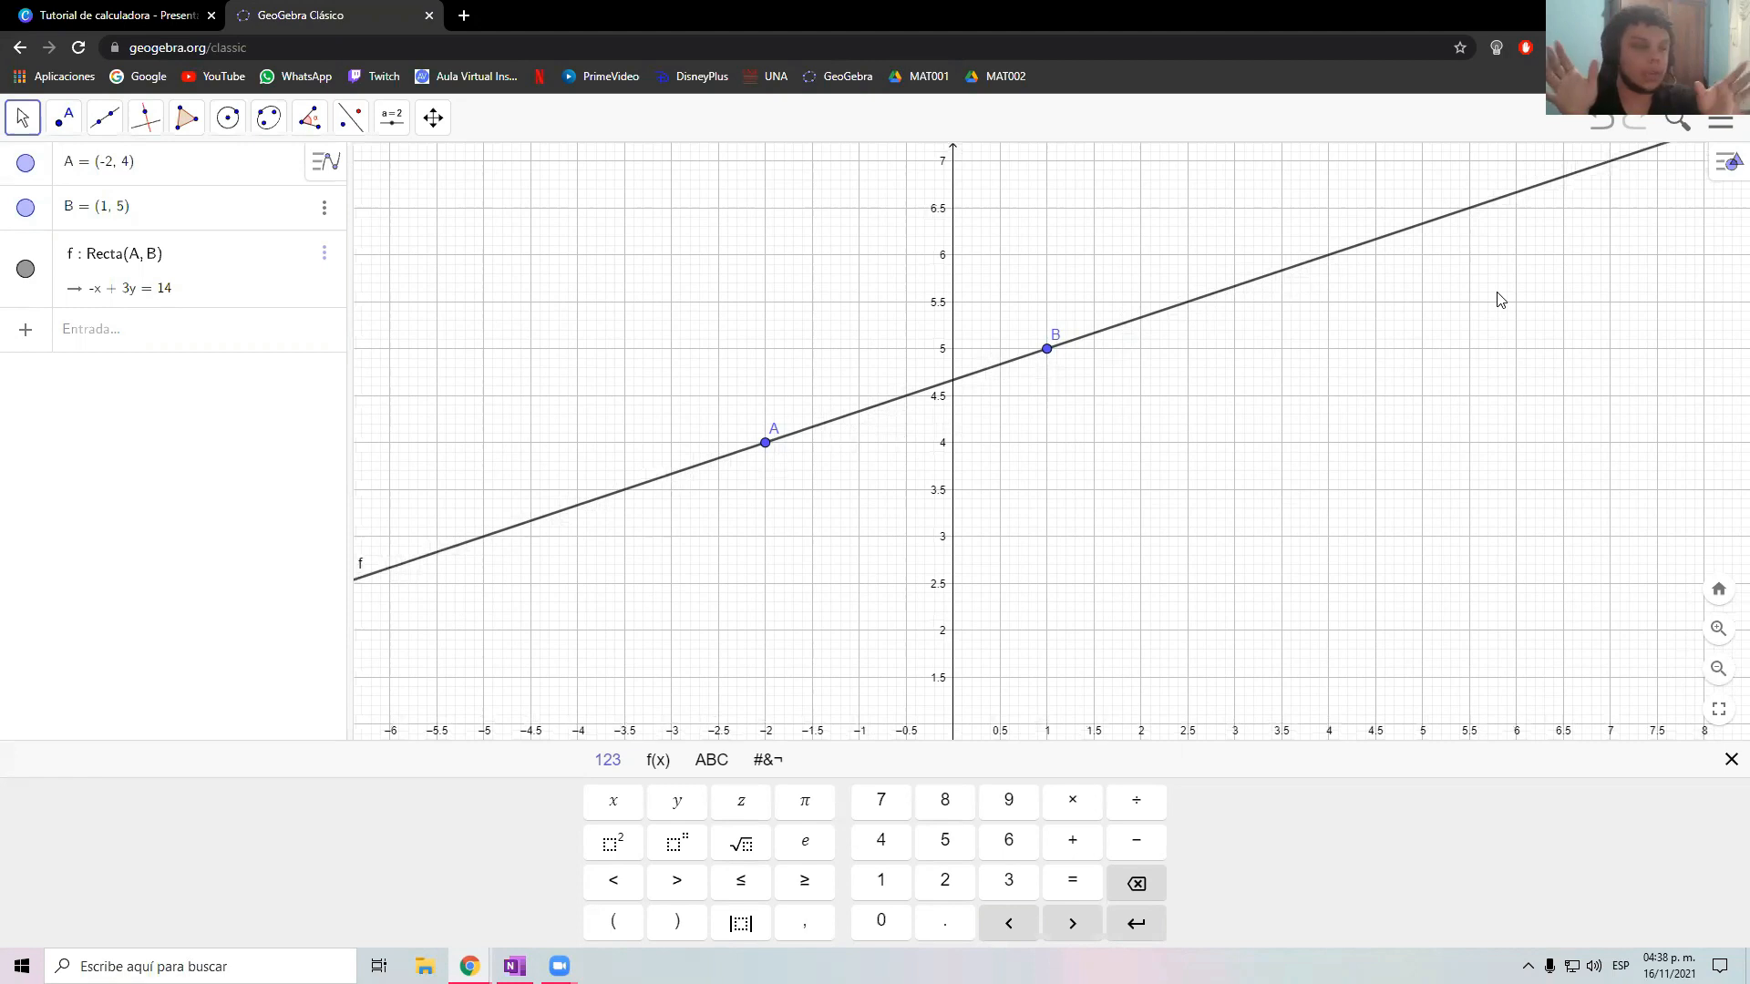
pyautogui.scroll(-2, 1330, 447)
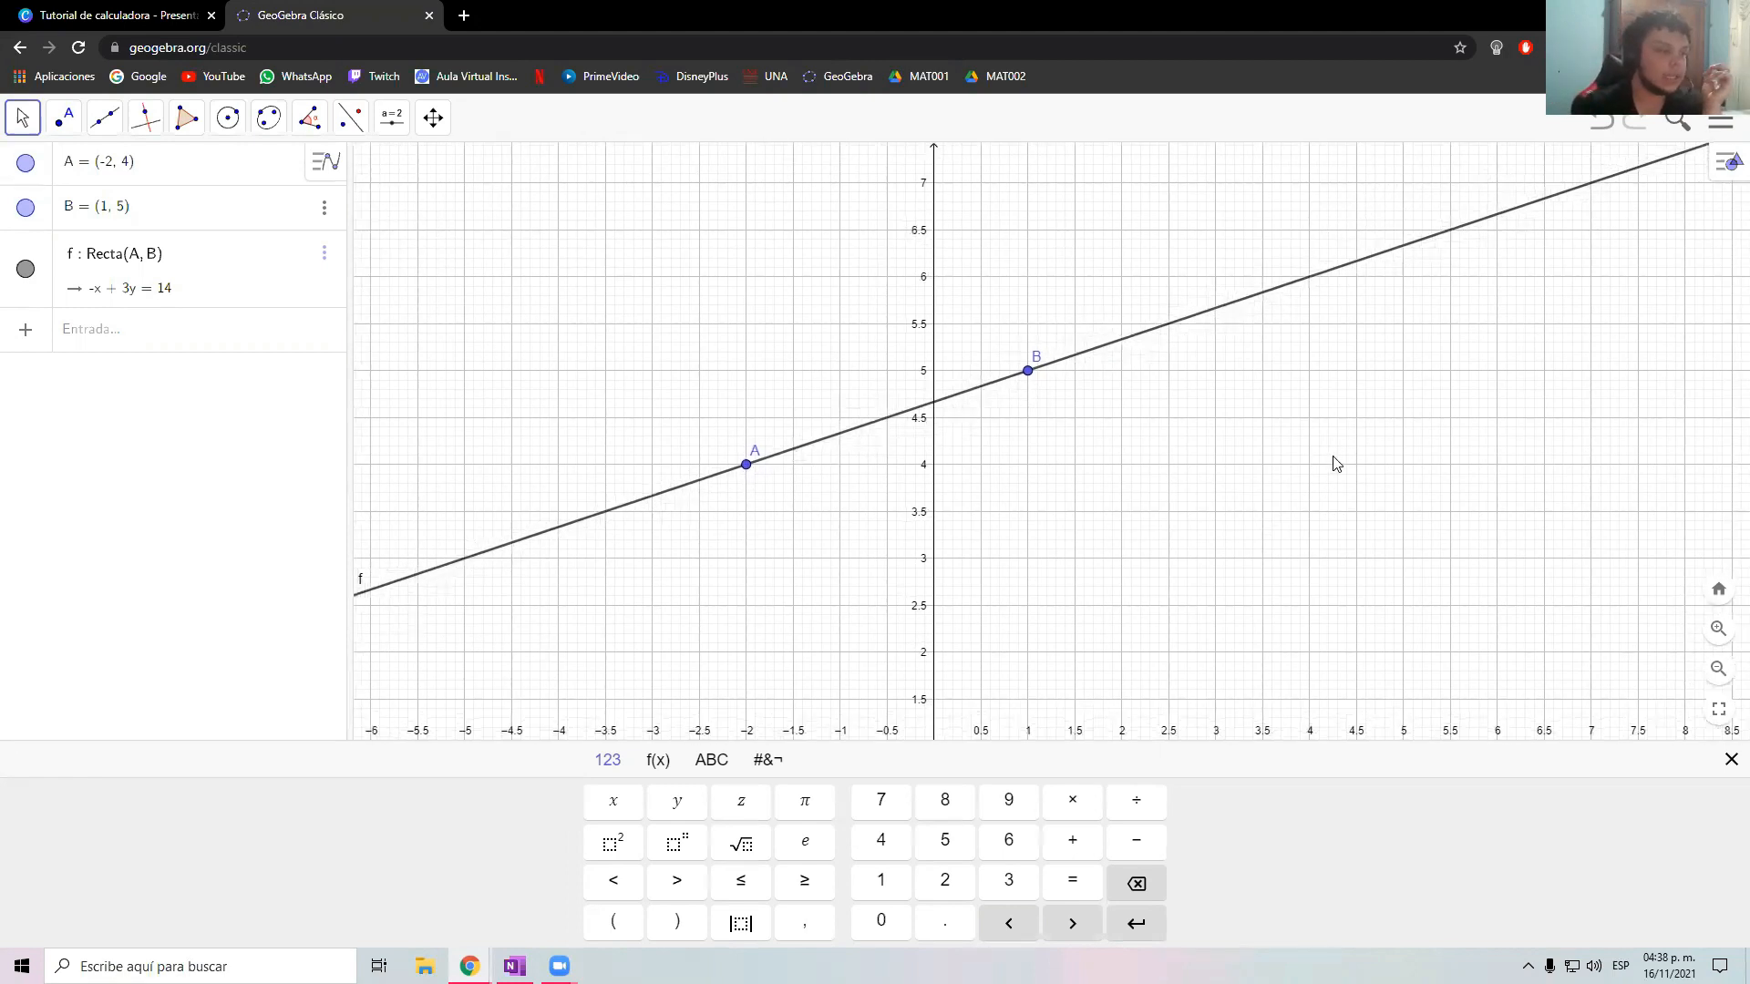
pyautogui.click(98, 121)
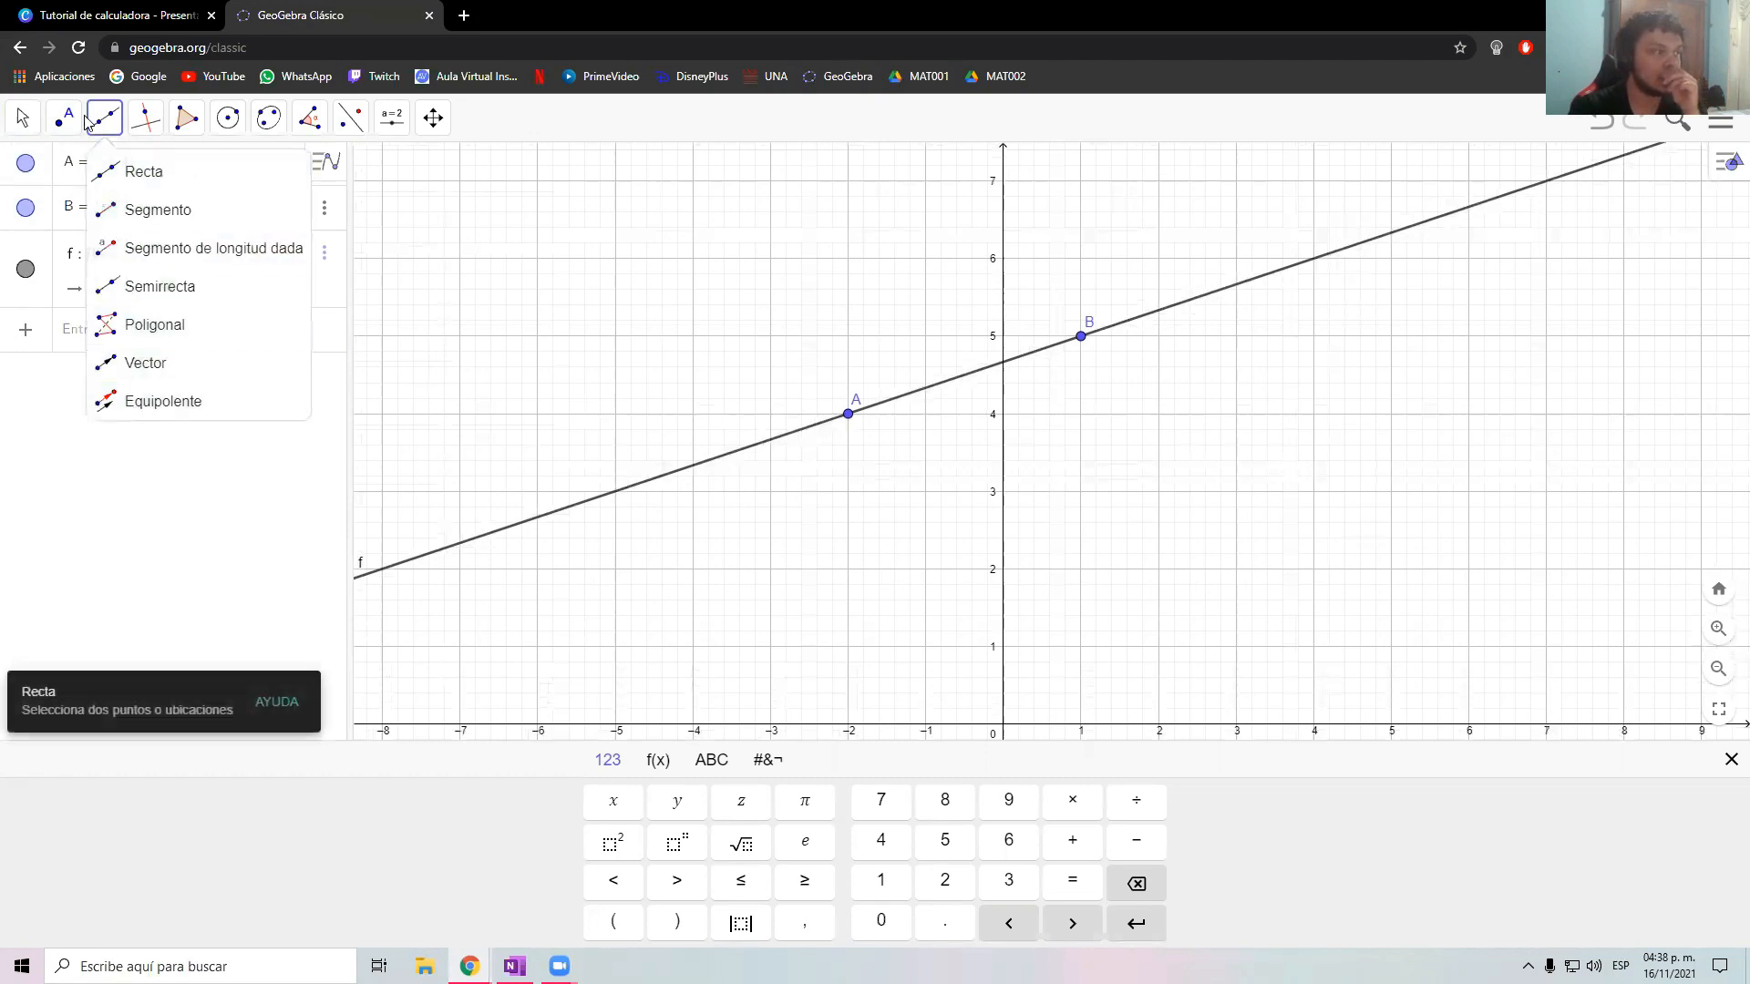
pyautogui.click(153, 335)
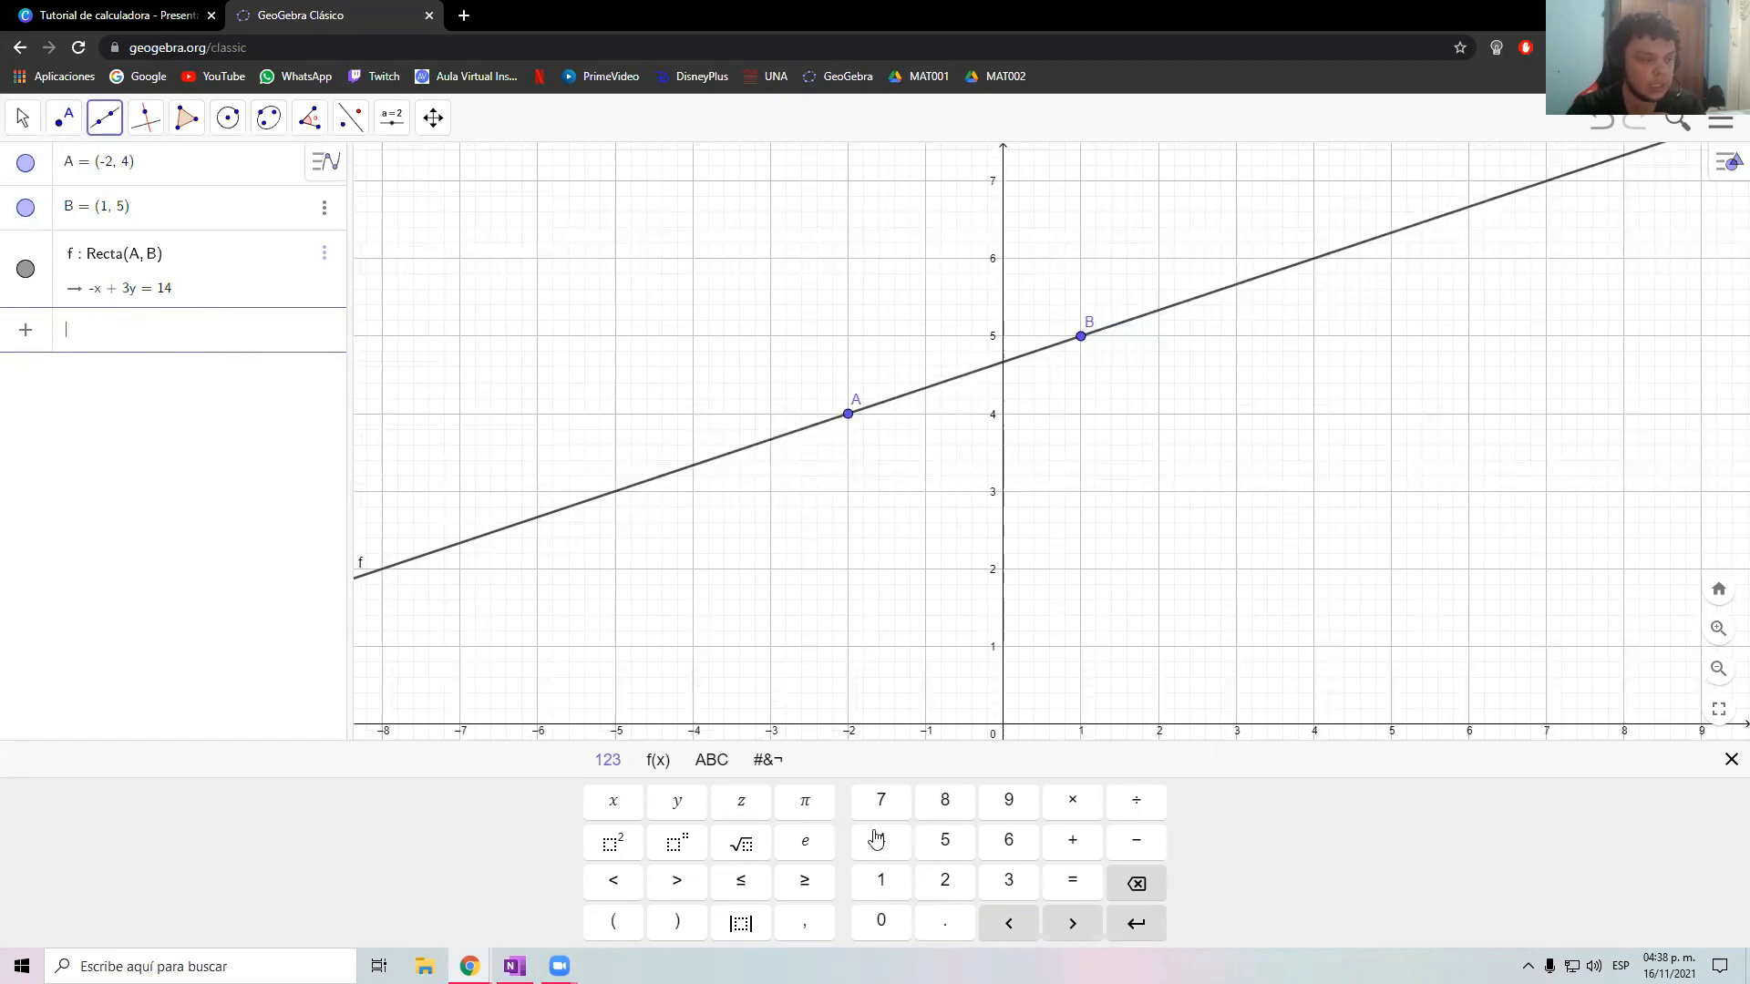
pyautogui.click(190, 493)
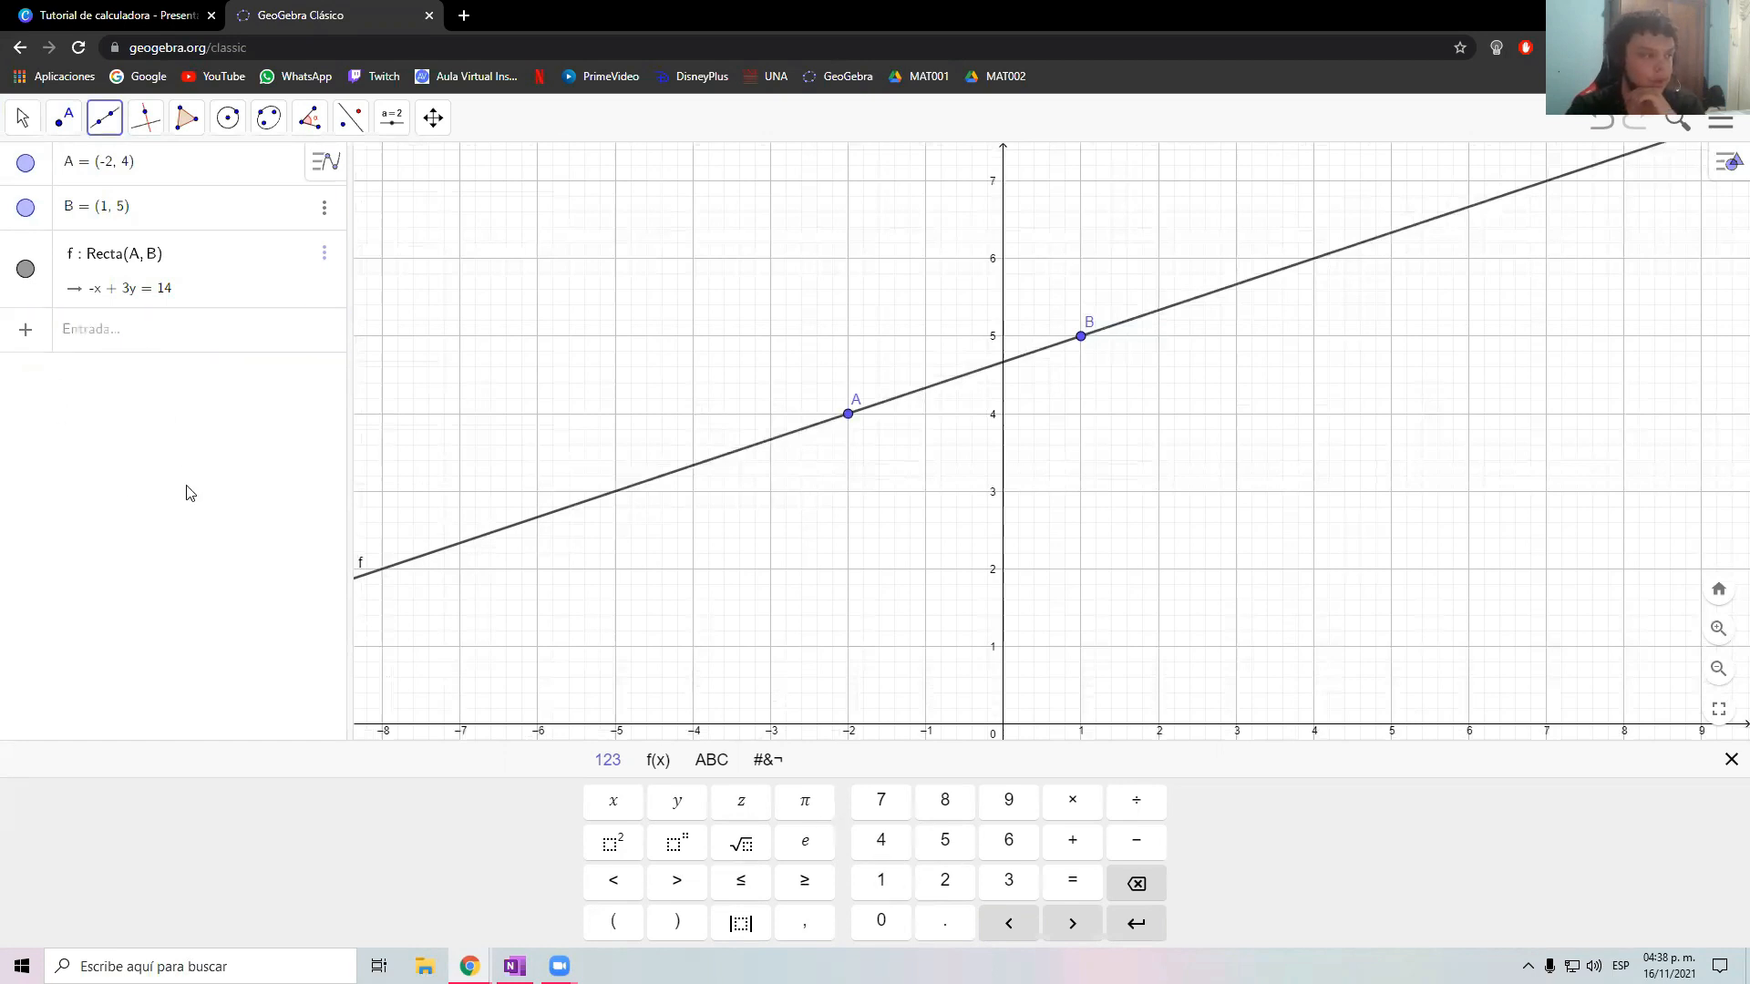
# Switch to the Canva presentation and browse the graphing slides as far as slide 9, with the graph of f(x) = (x+14)/3
pyautogui.click(140, 14)
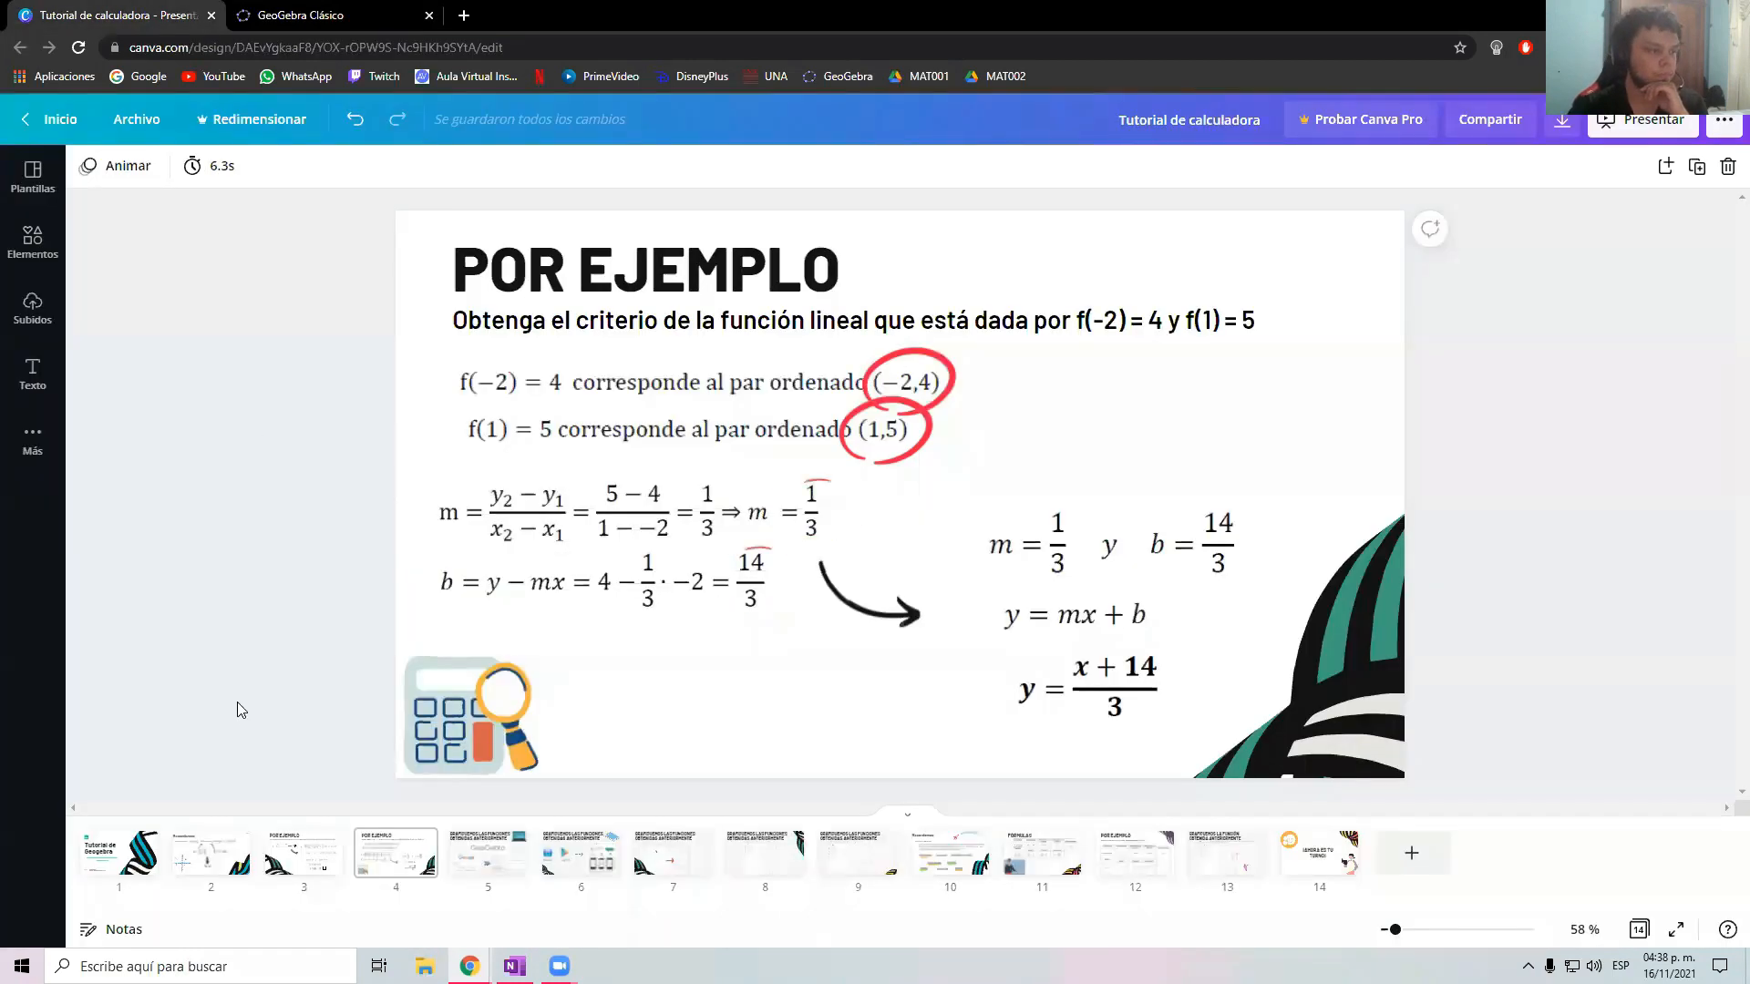
pyautogui.click(602, 880)
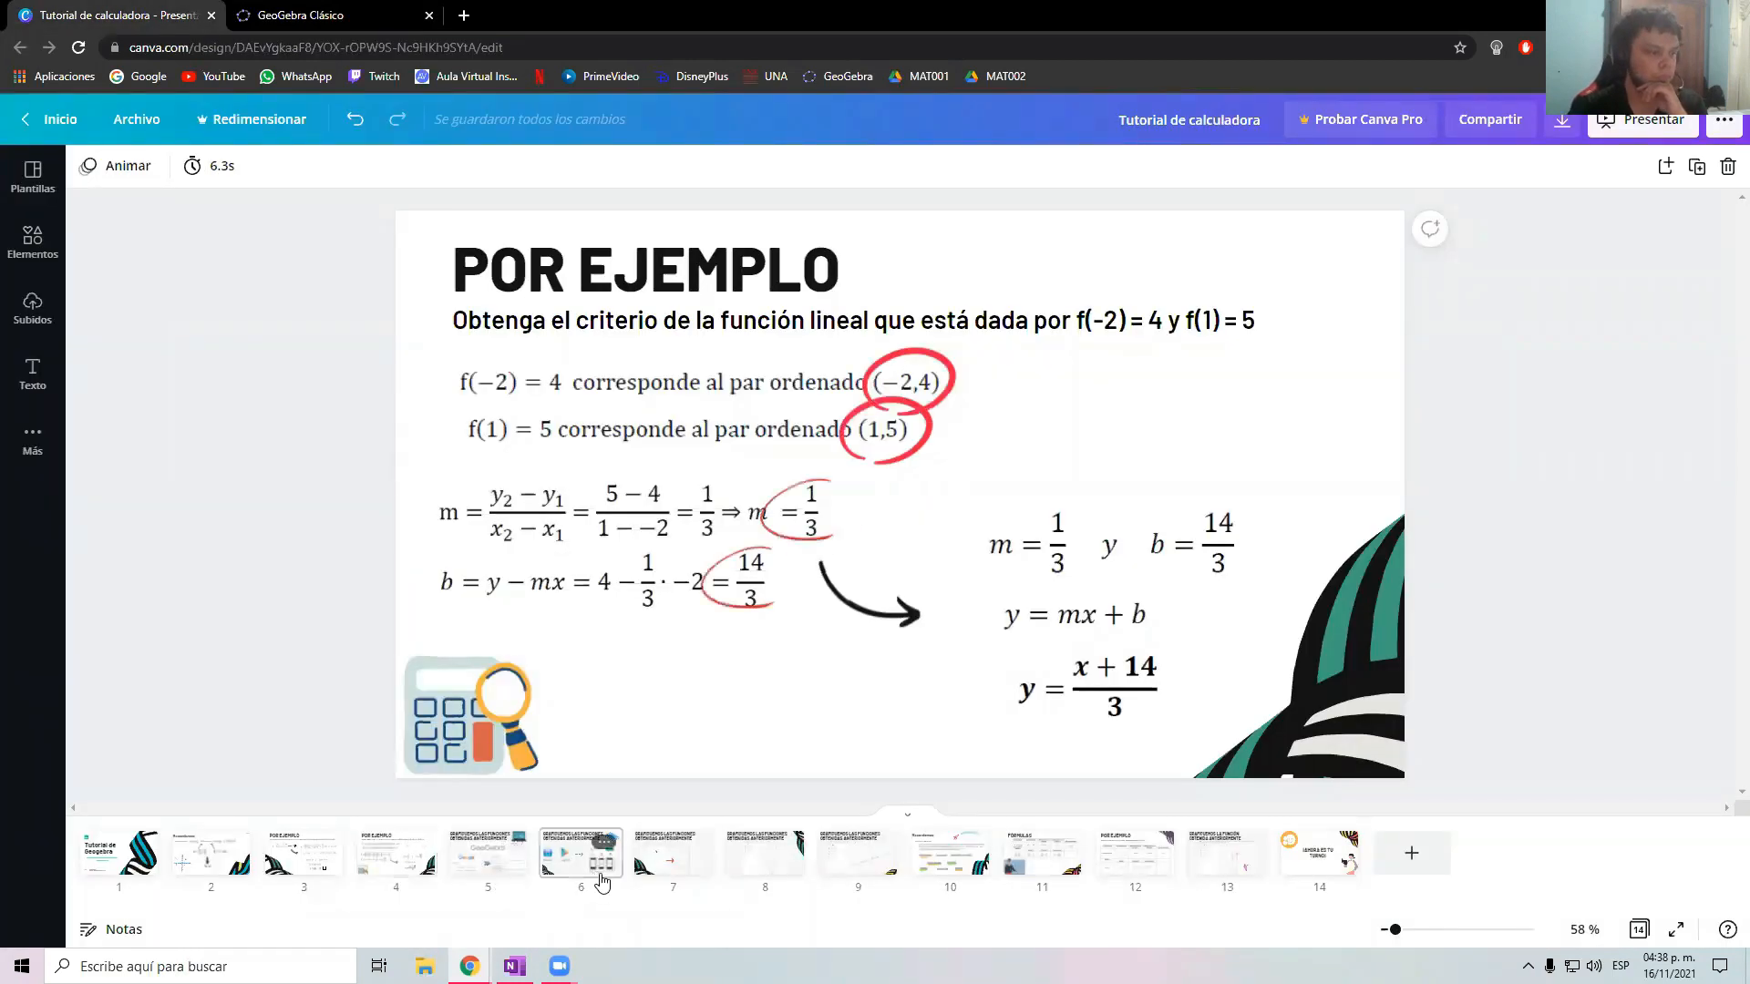
pyautogui.click(673, 866)
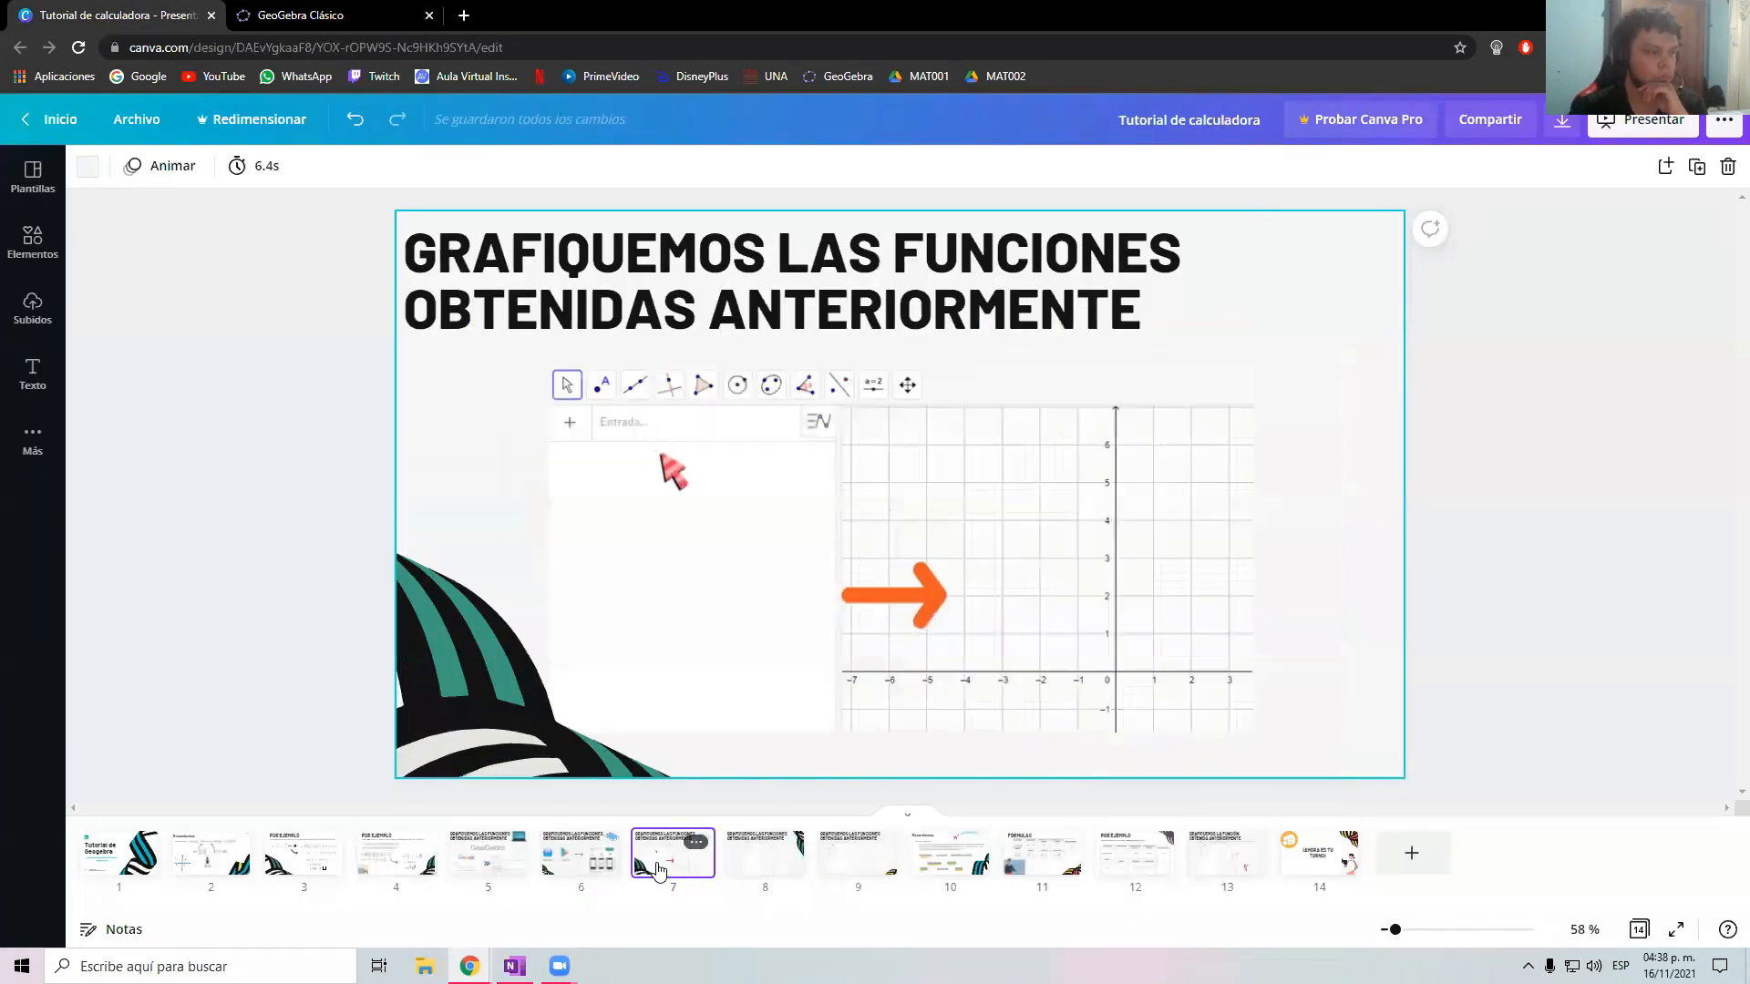
pyautogui.click(764, 877)
pyautogui.click(670, 880)
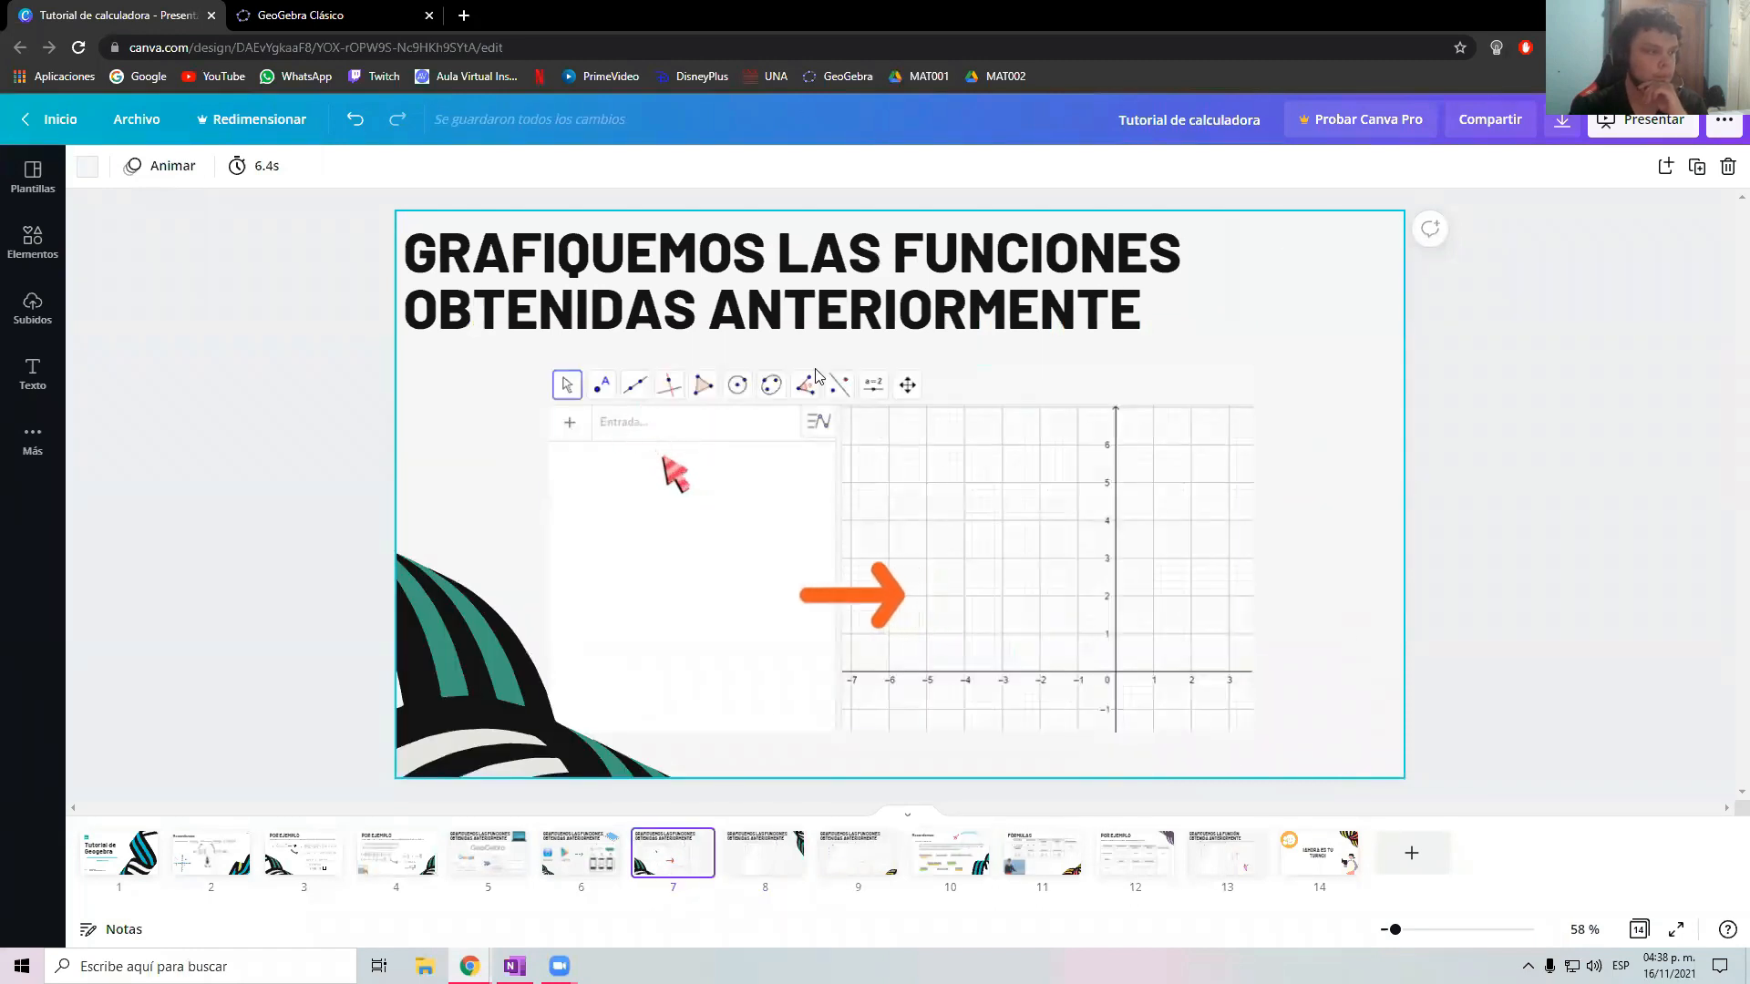
pyautogui.click(856, 864)
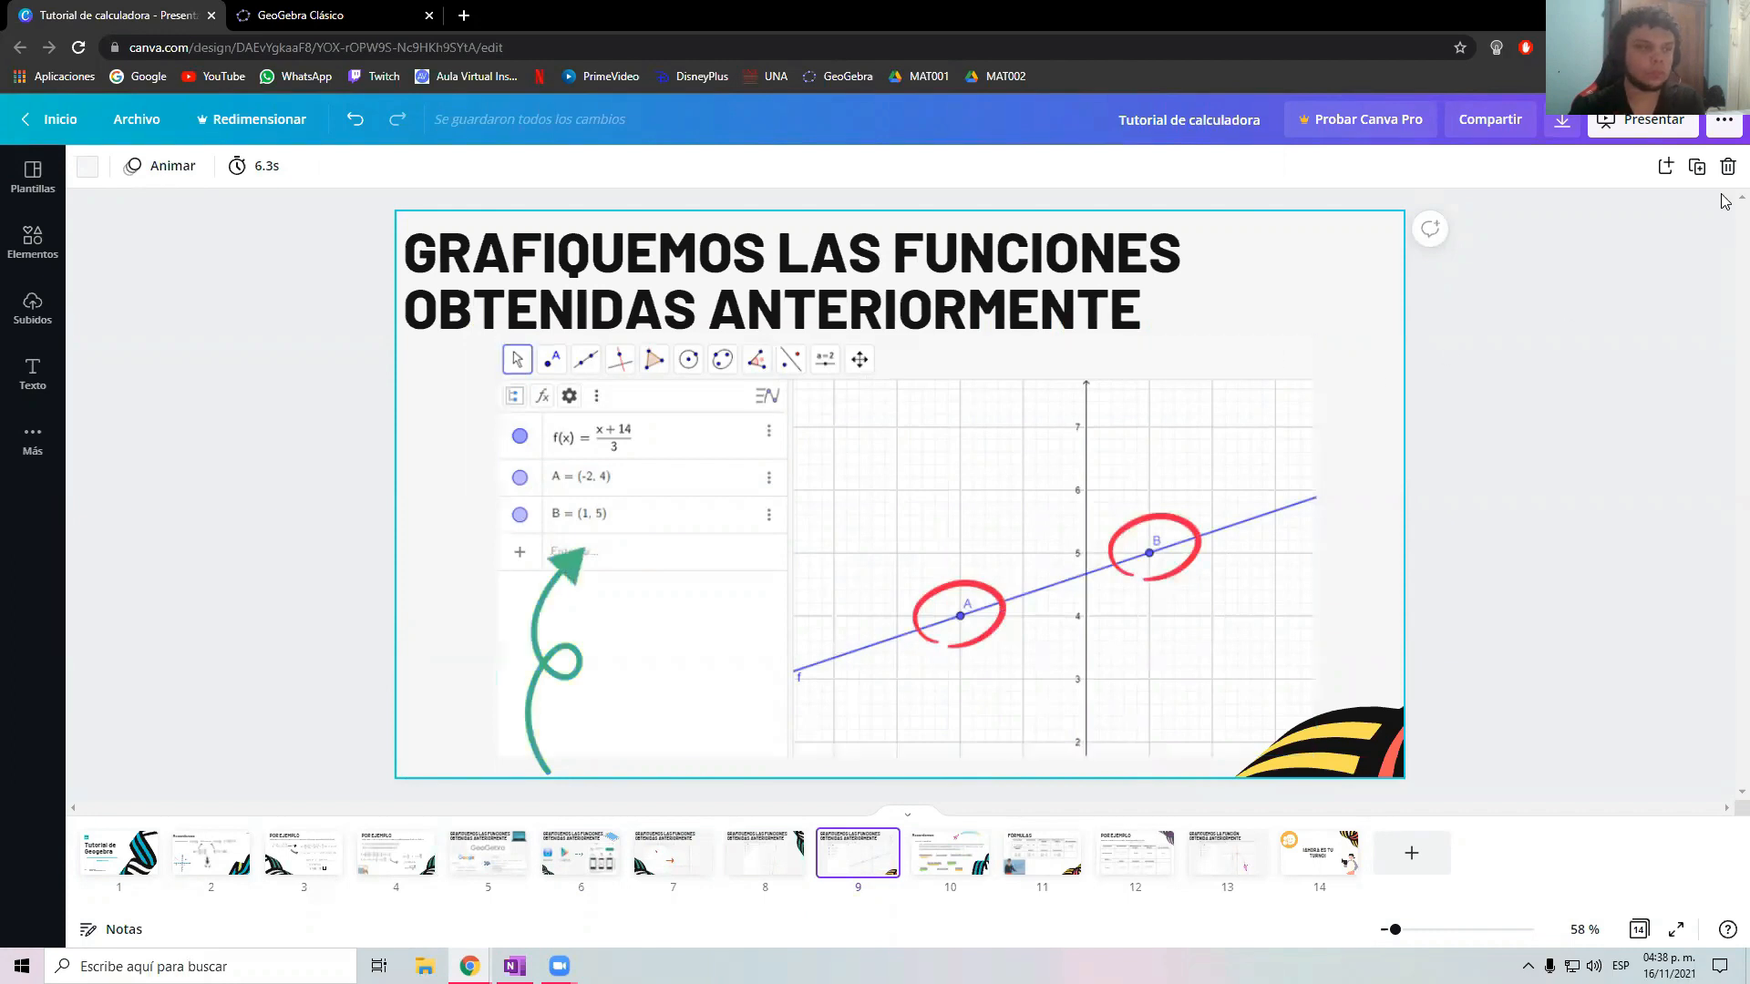
# Present the slides full screen and show the graph slides for f(x) = 8x - 11 and f(x) = (x+14)/3
pyautogui.click(1628, 126)
pyautogui.click(1549, 297)
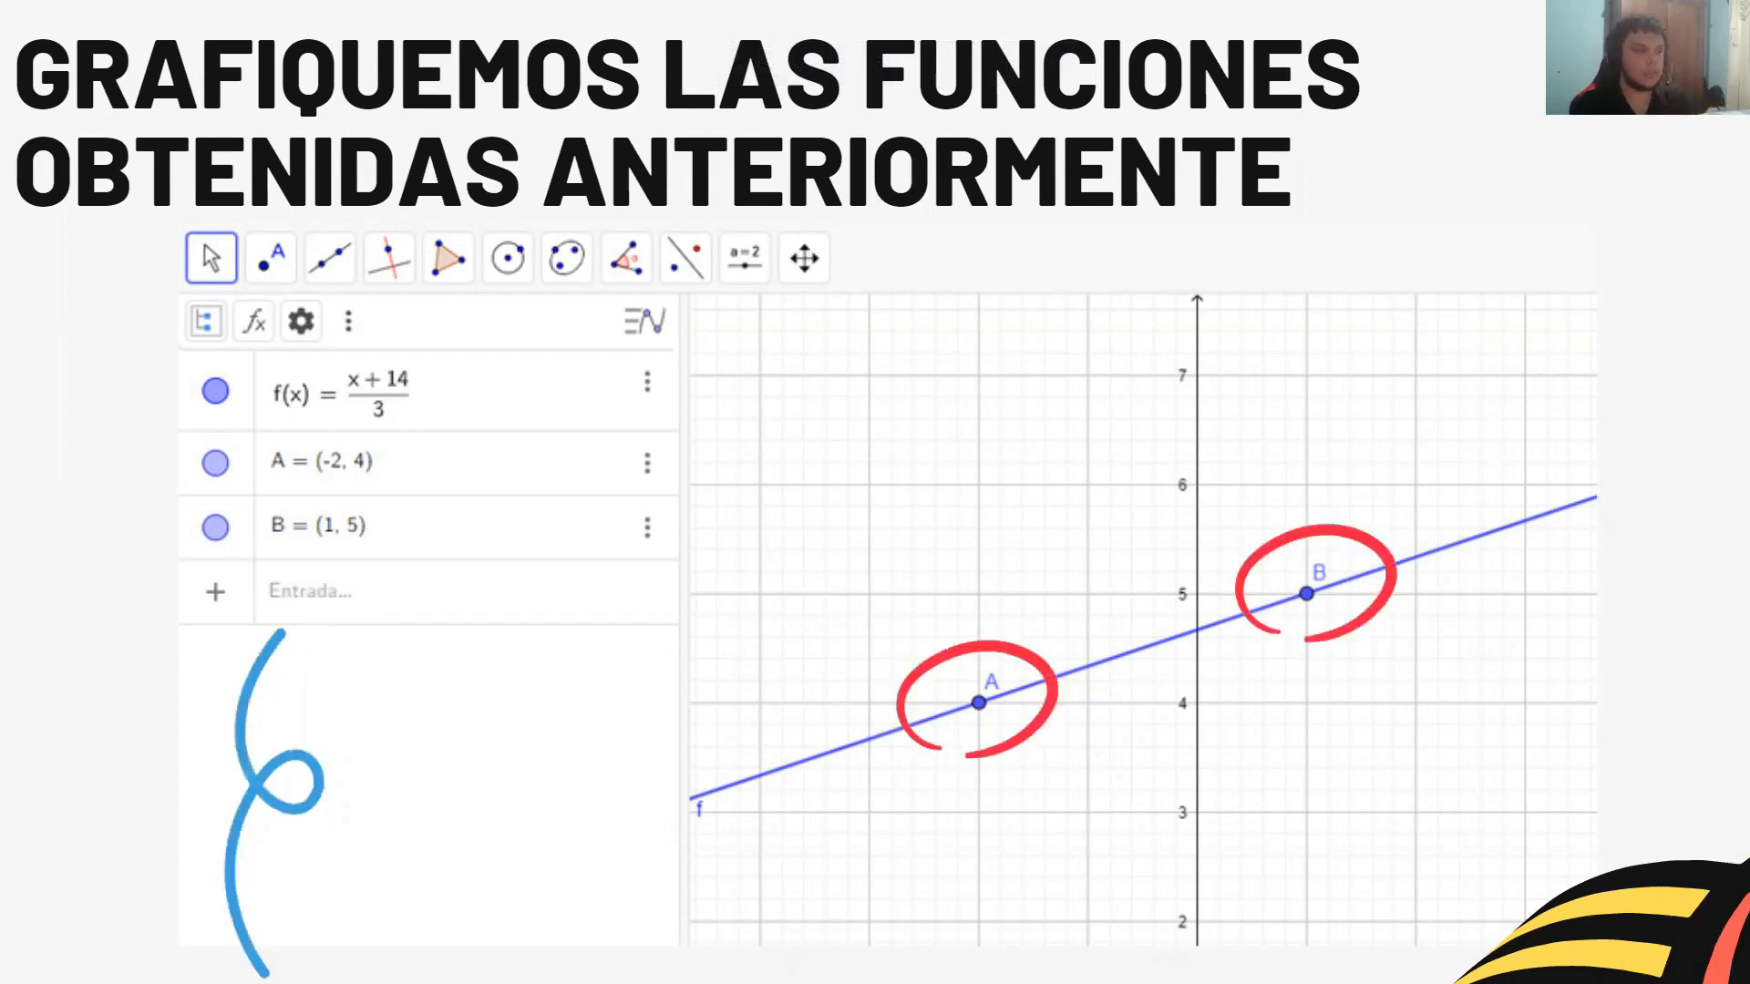
pyautogui.click(346, 473)
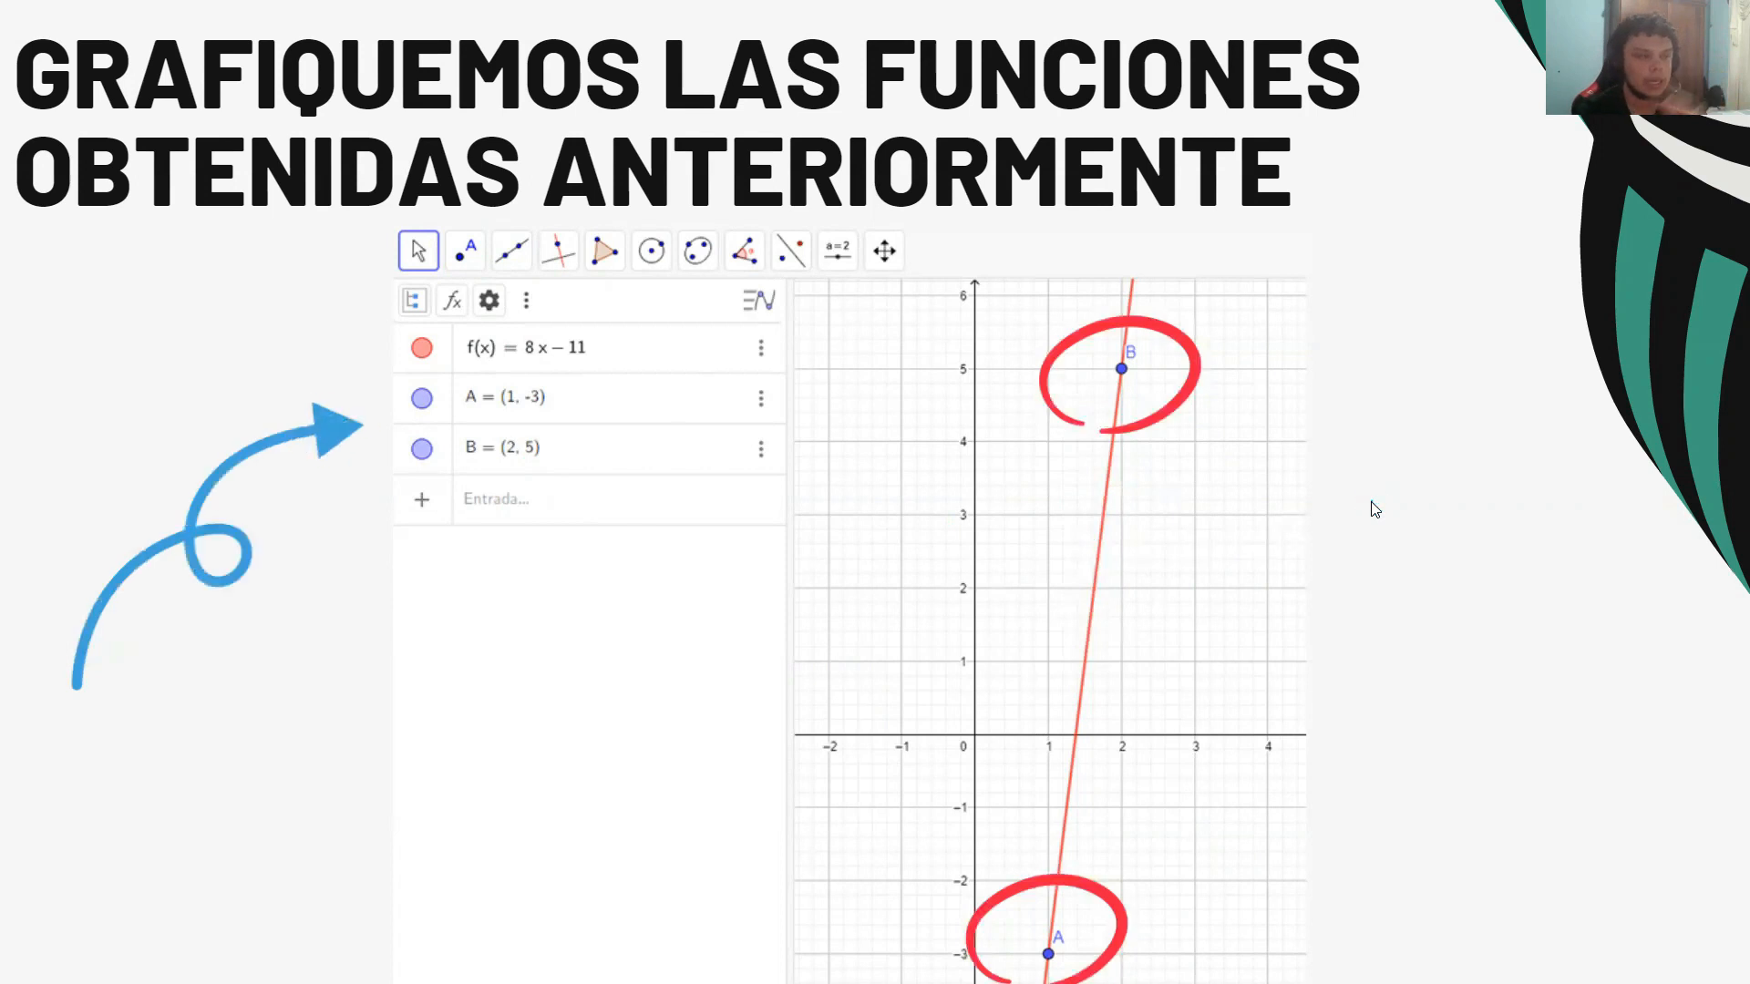
pyautogui.press('Right')
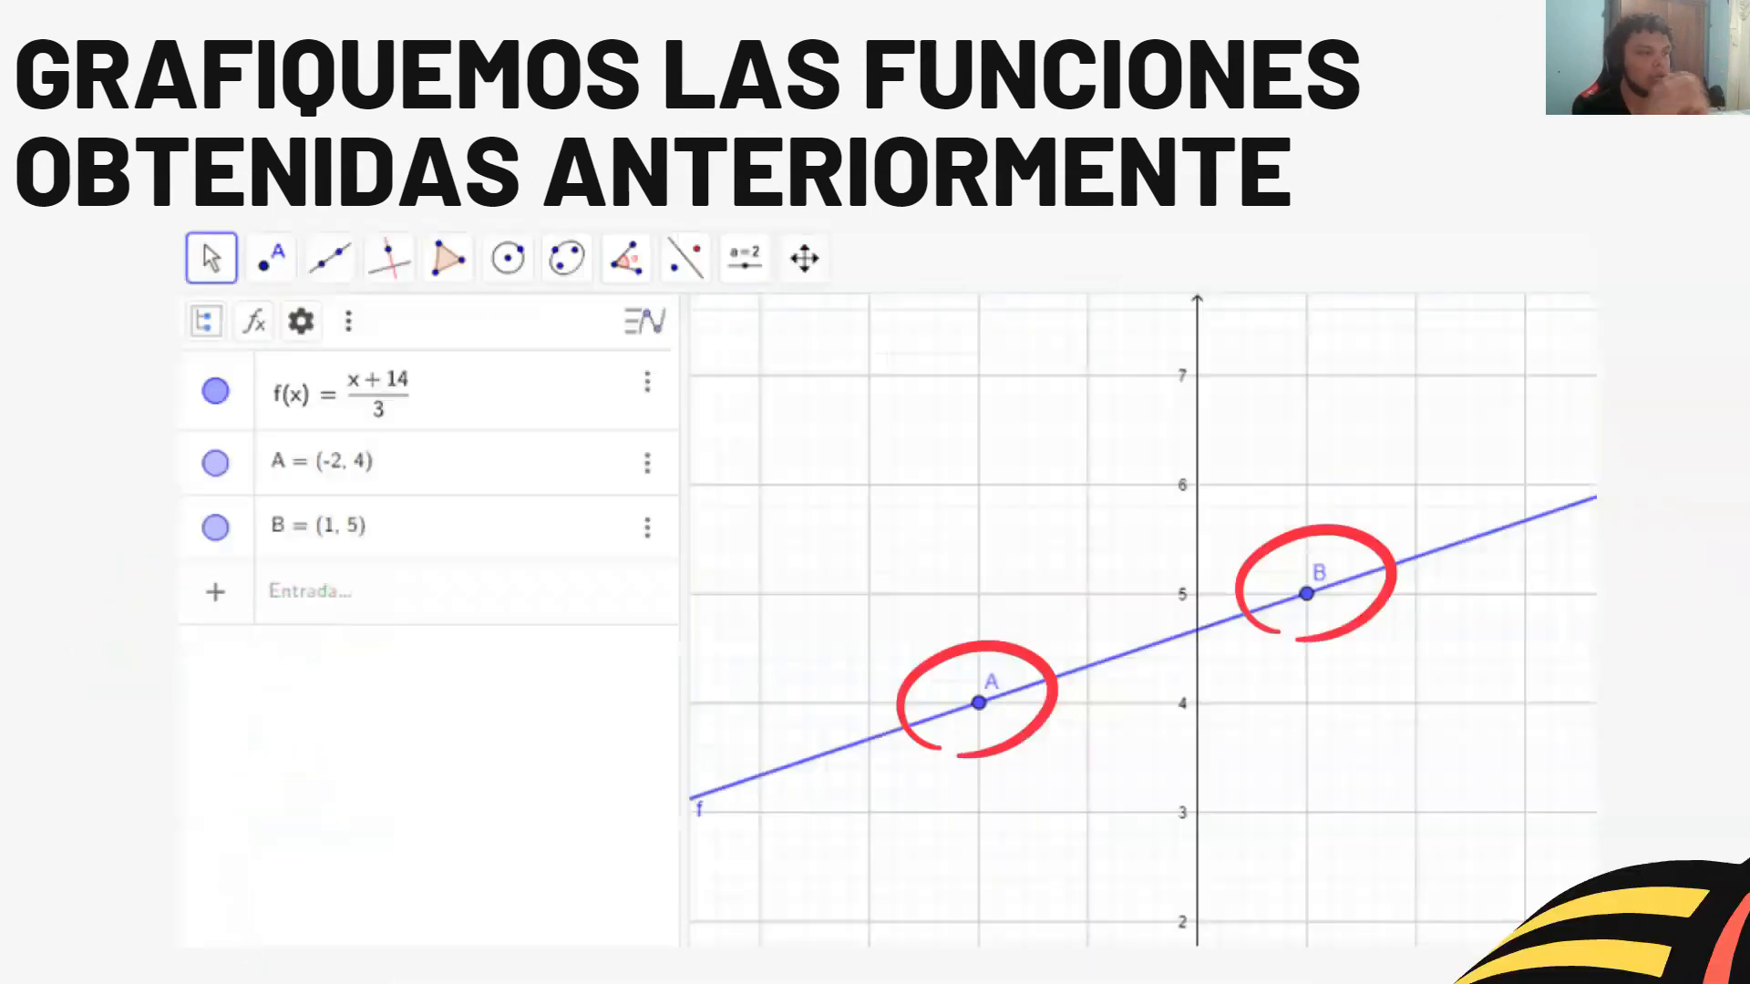